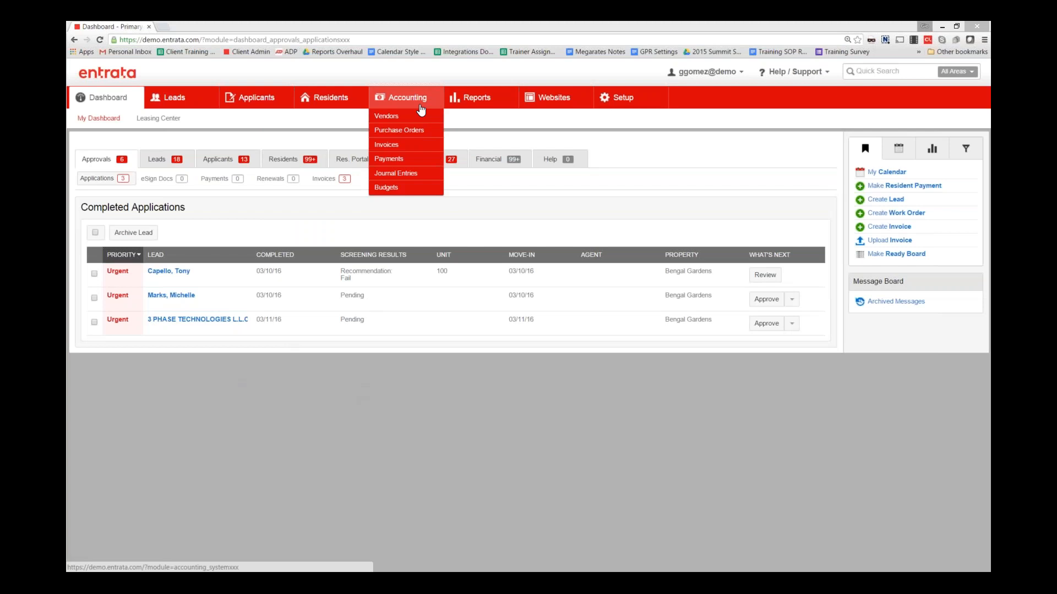
- Open the Vendors list from the Accounting menu
left_click(386, 116)
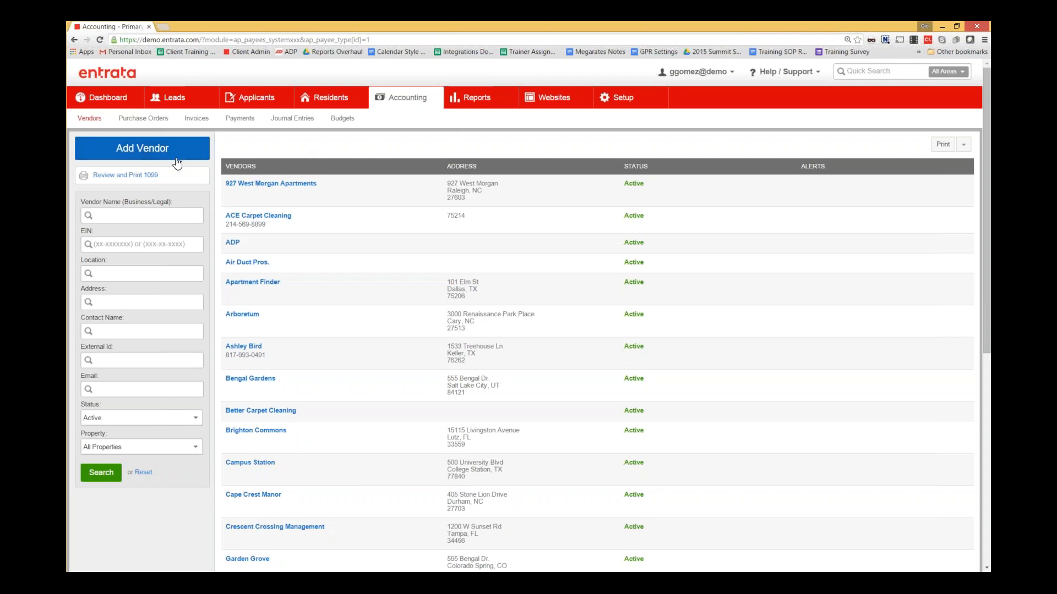
left_click(148, 160)
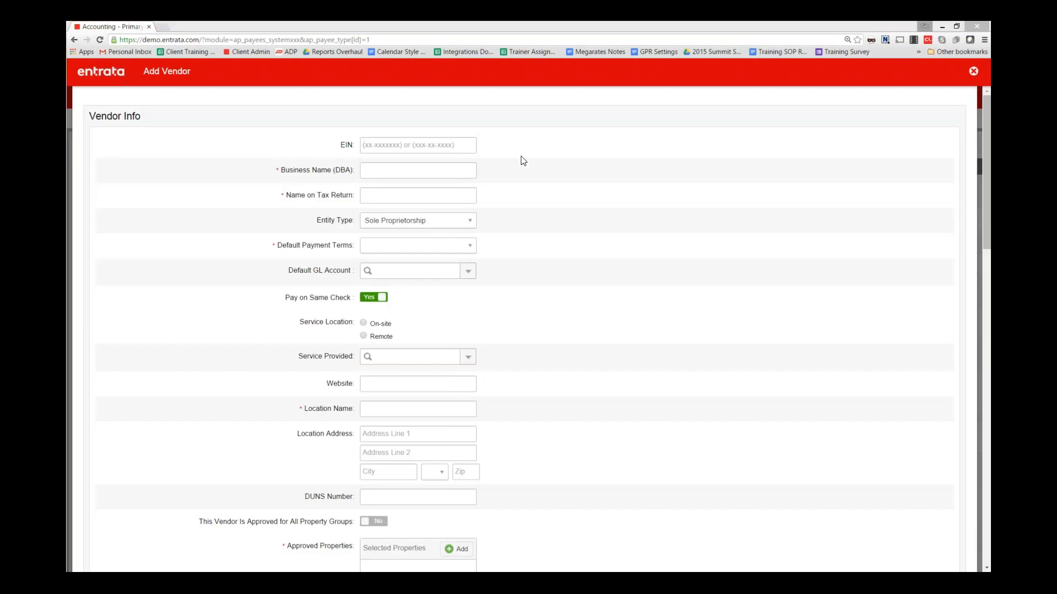
left_click_drag(988, 133, 988, 156)
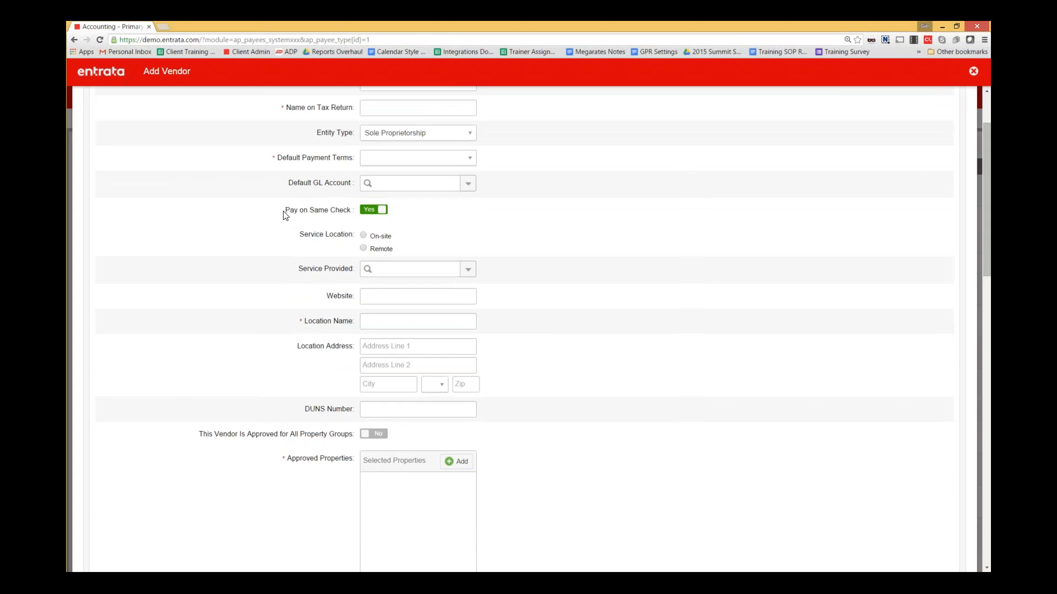
left_click_drag(288, 214, 354, 212)
left_click(332, 225)
left_click(470, 270)
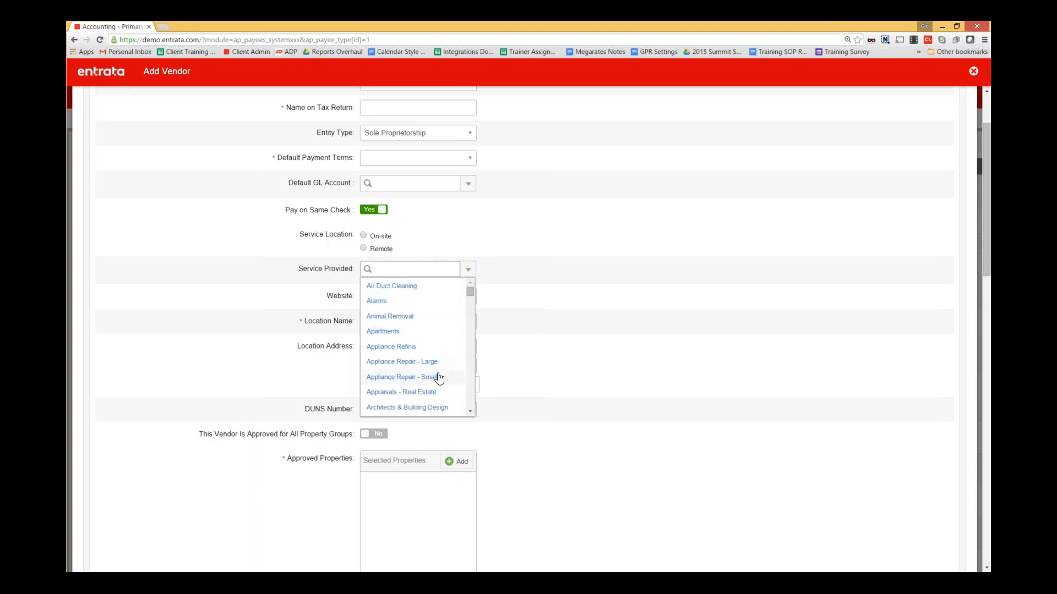
left_click(549, 324)
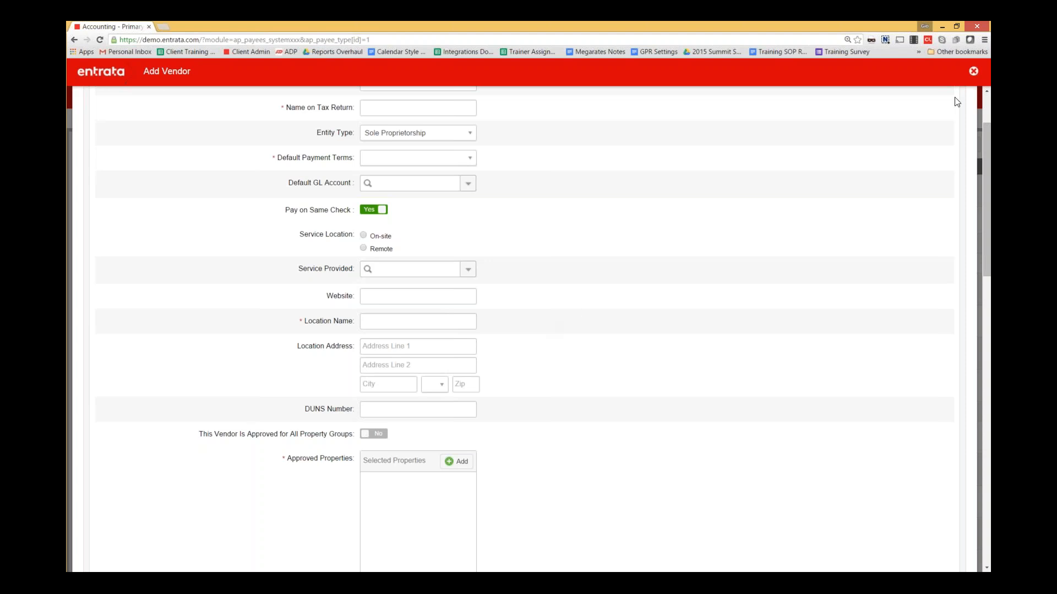
left_click(973, 72)
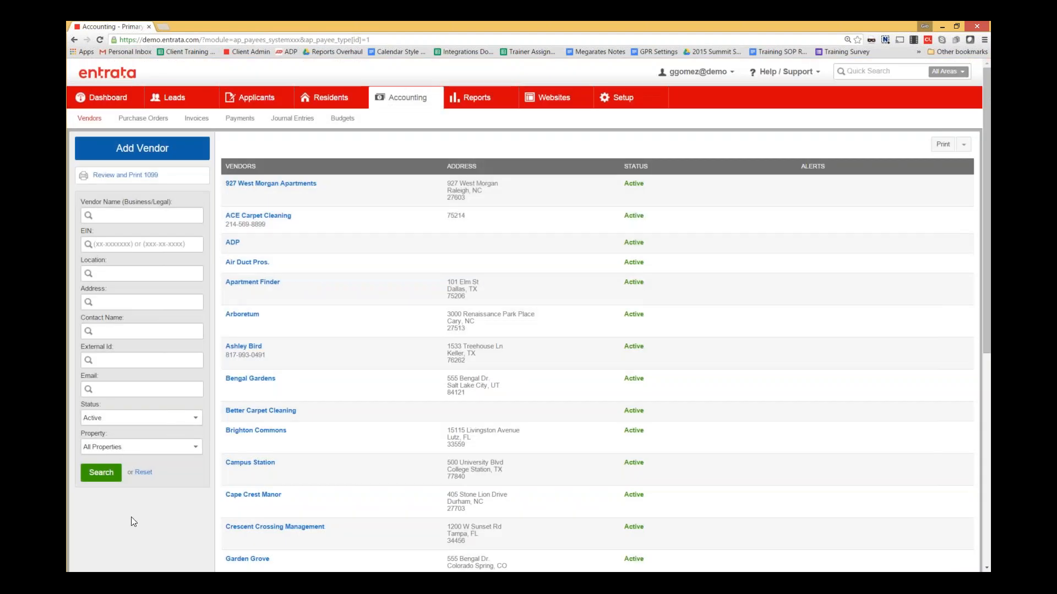
- Open the Green Carpet Lawn Company vendor record with its eight approved purchase orders
scroll(140, 508, "down", 3)
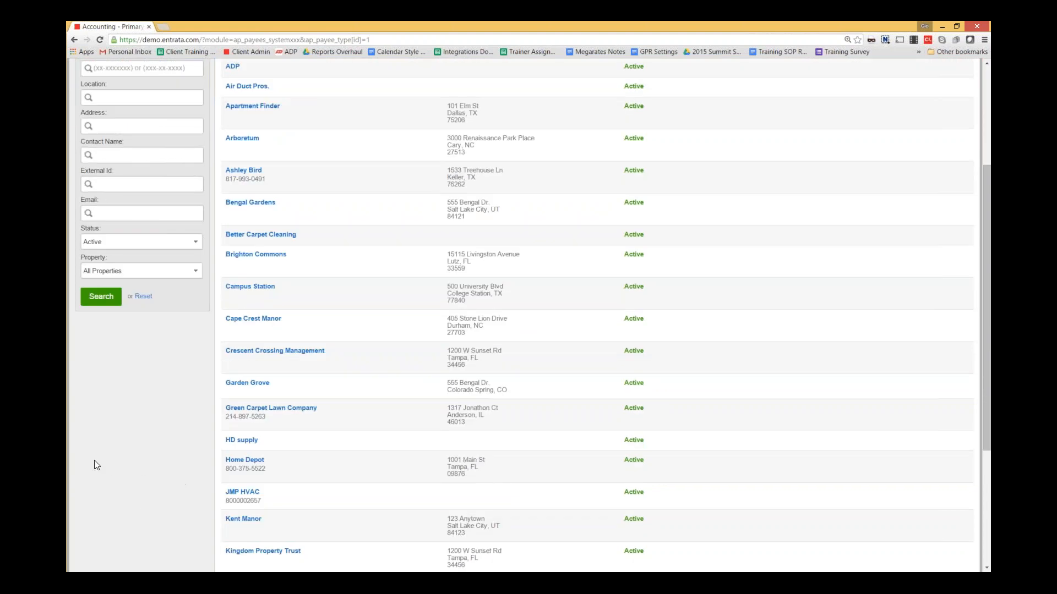
left_click(259, 409)
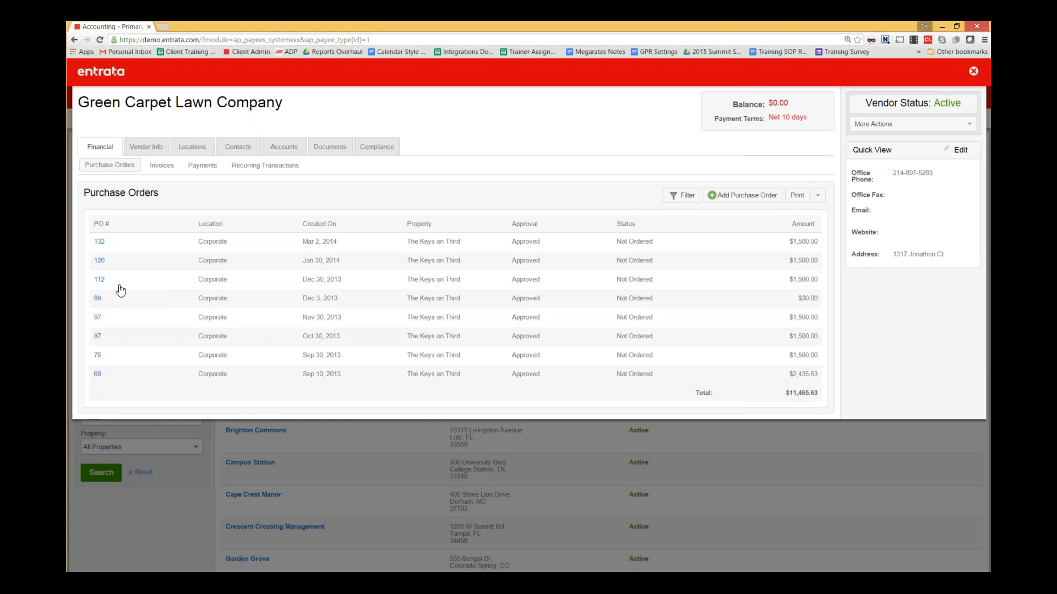
- Review Vendor Info: Net 10 terms, GL 5520 Grounds Maintenance, and two 1099-MISC legal entities
left_click(145, 152)
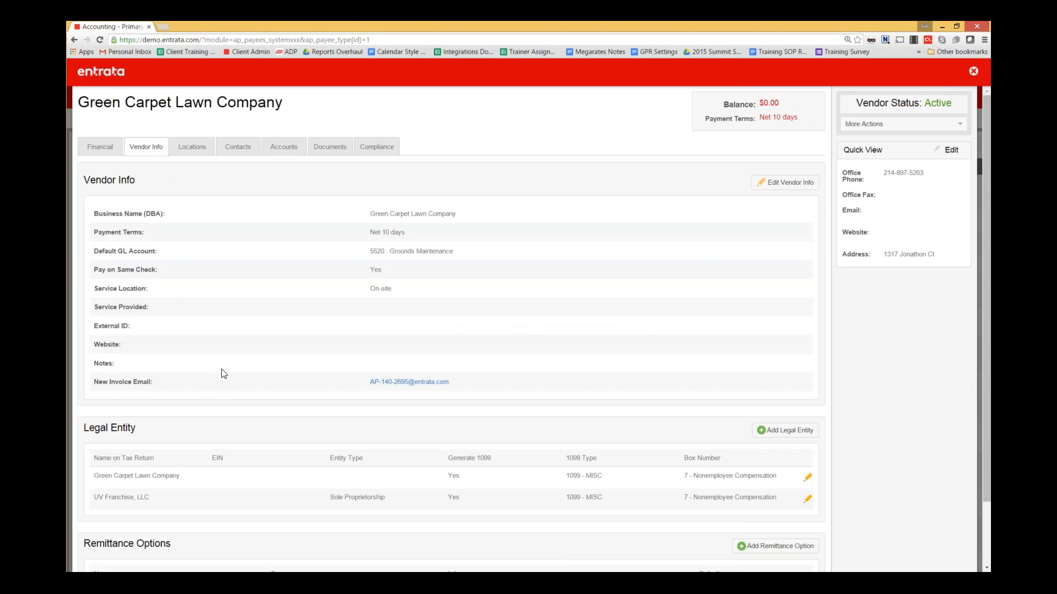
scroll(224, 374, "down", 1)
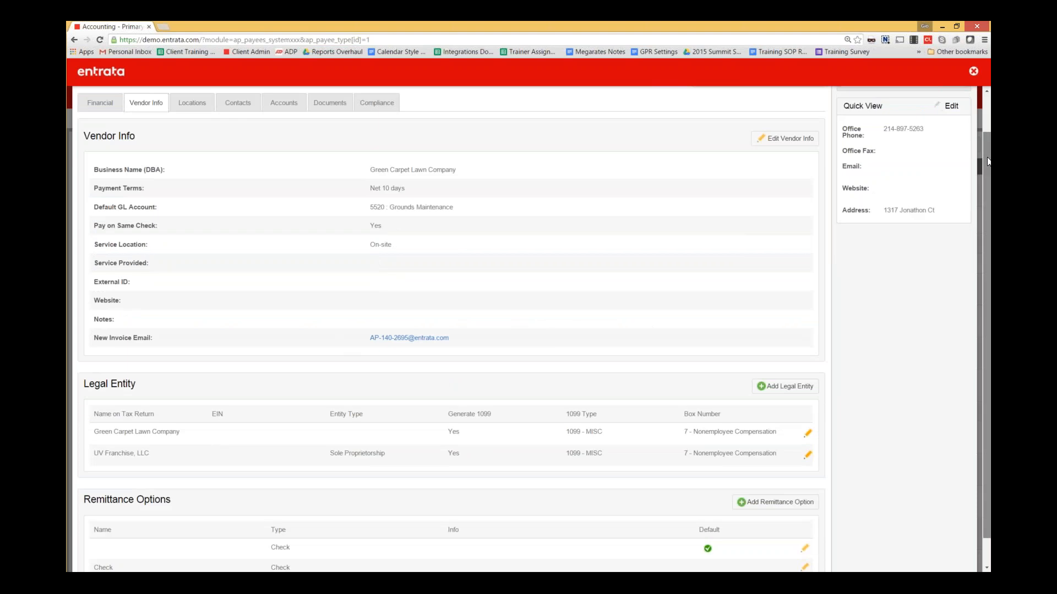
left_click_drag(988, 168, 986, 195)
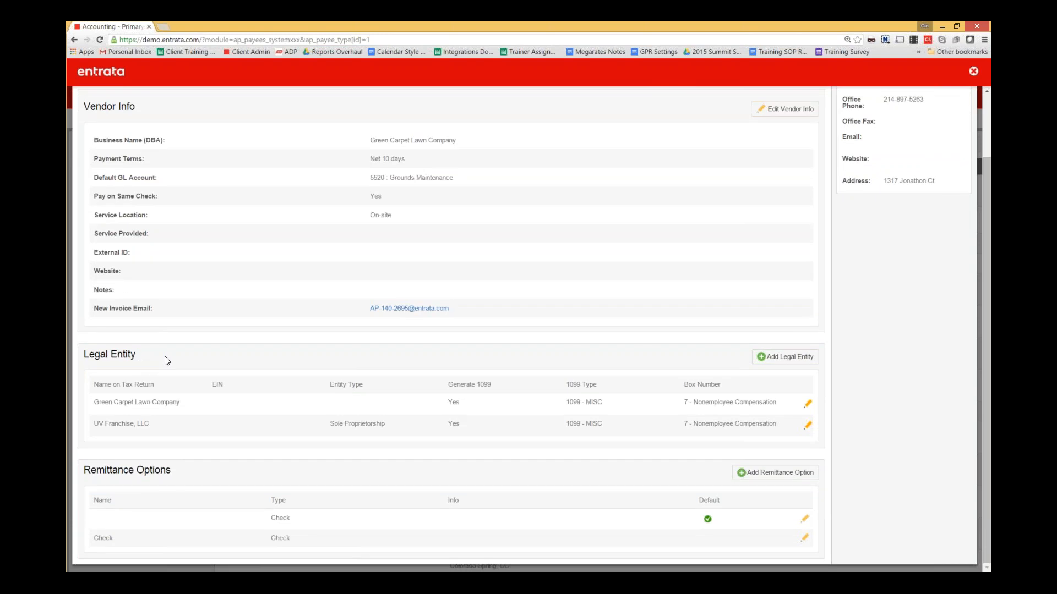
scroll(201, 321, "up", 3)
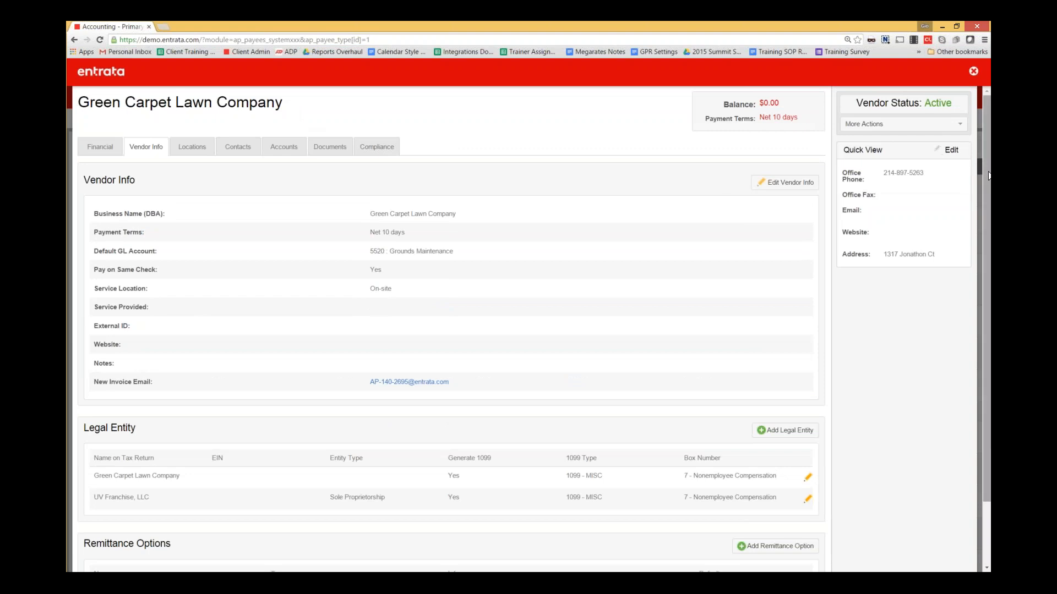
scroll(979, 264, "down", 2)
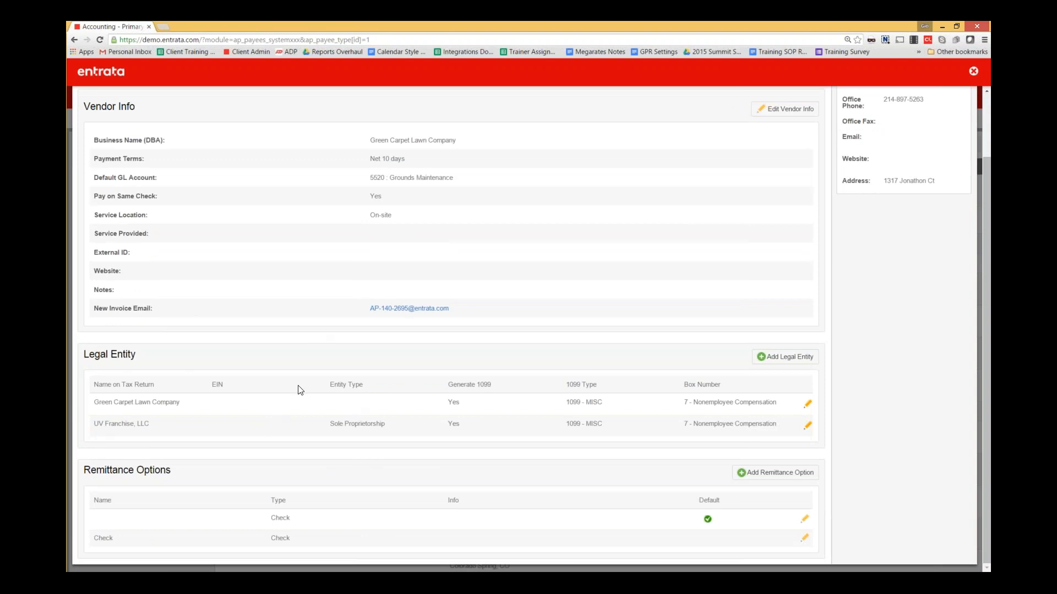
scroll(300, 390, "up", 1)
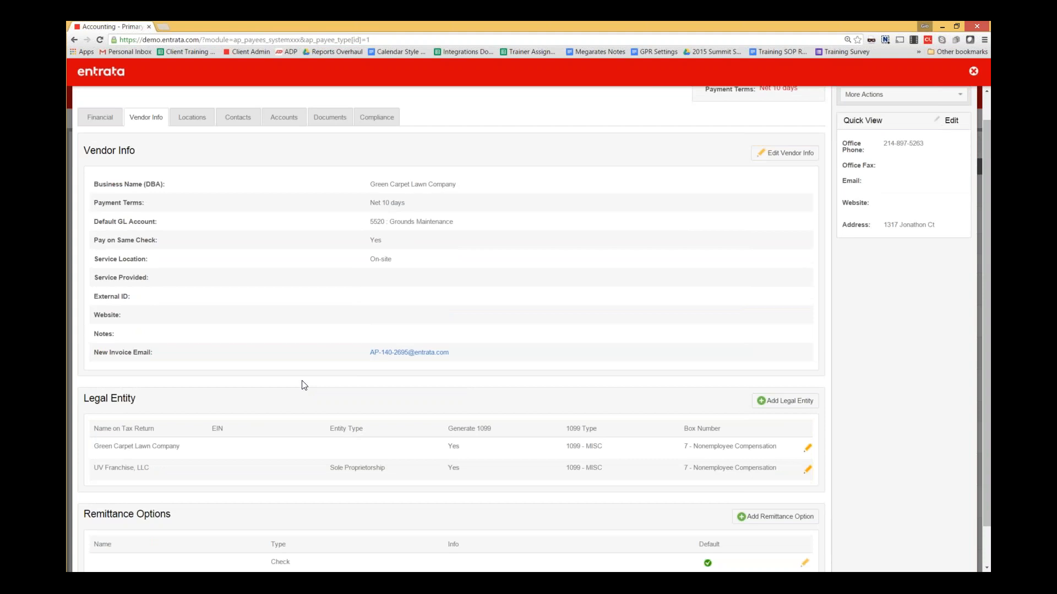
- Add legal entity 'Franchisee 2, LLC' with 1099 box 7 – Nonemployee Compensation
left_click(797, 403)
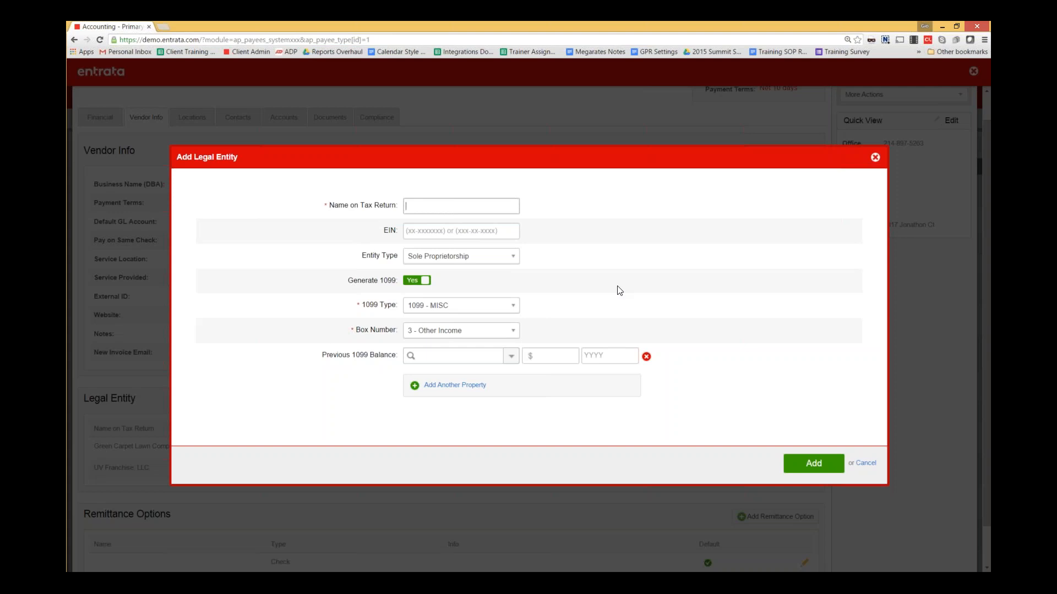
left_click(496, 212)
type("Franchisee 2, LLC")
key("Tab")
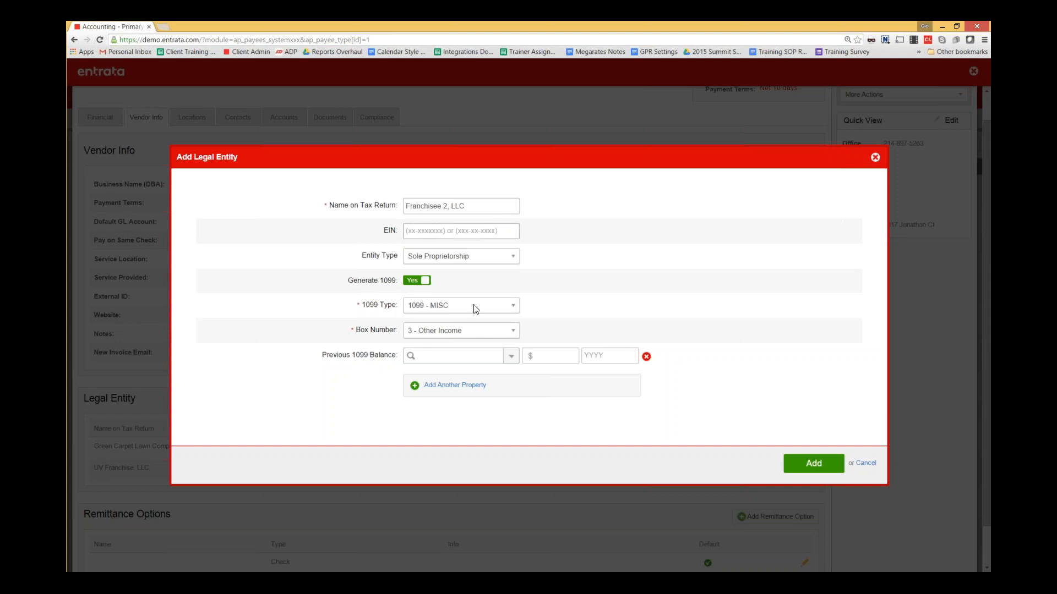
left_click(509, 331)
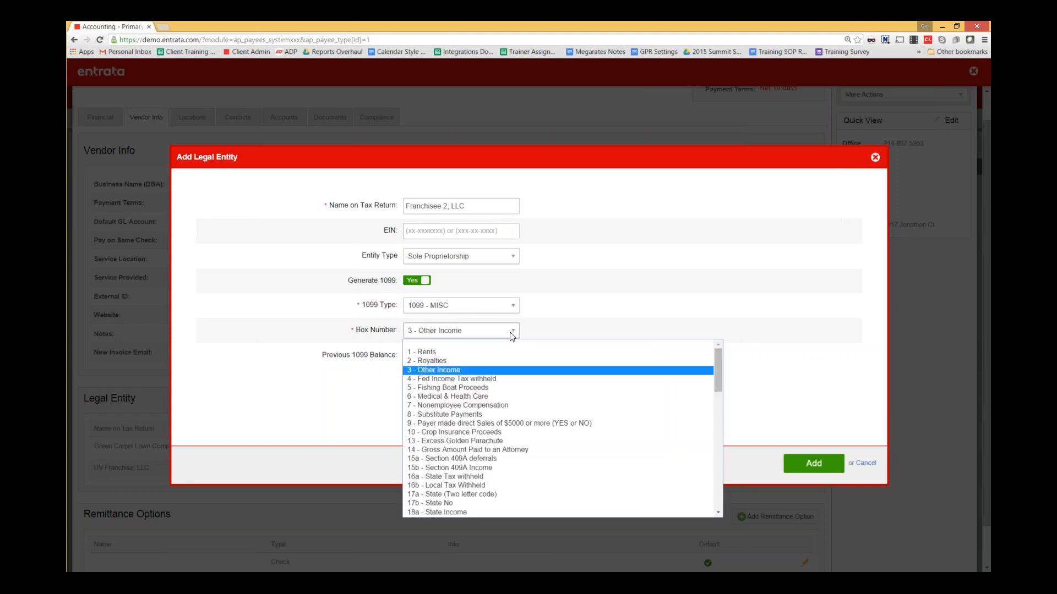
left_click(553, 412)
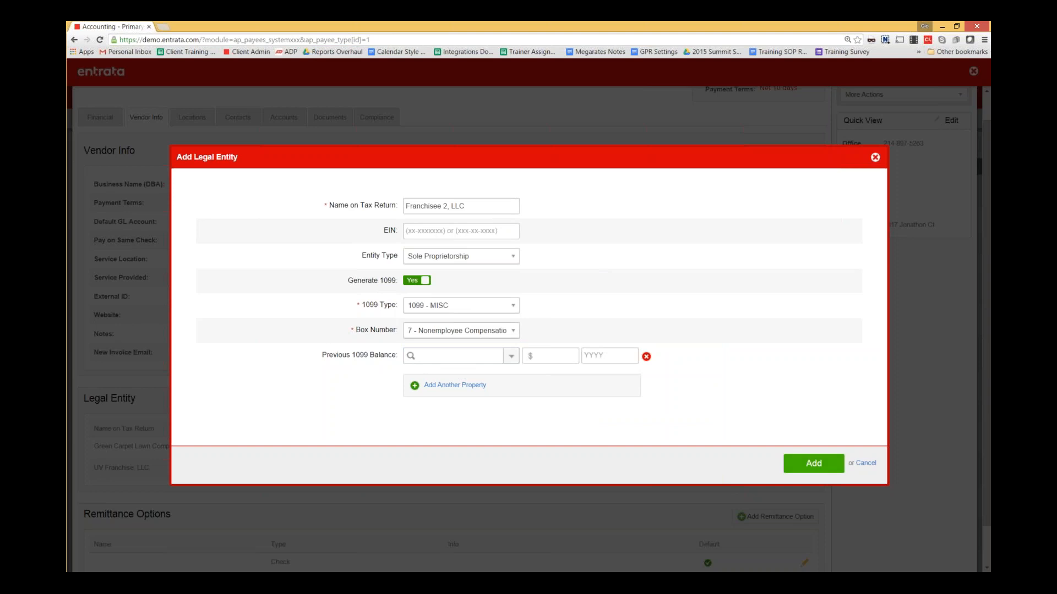
left_click(814, 462)
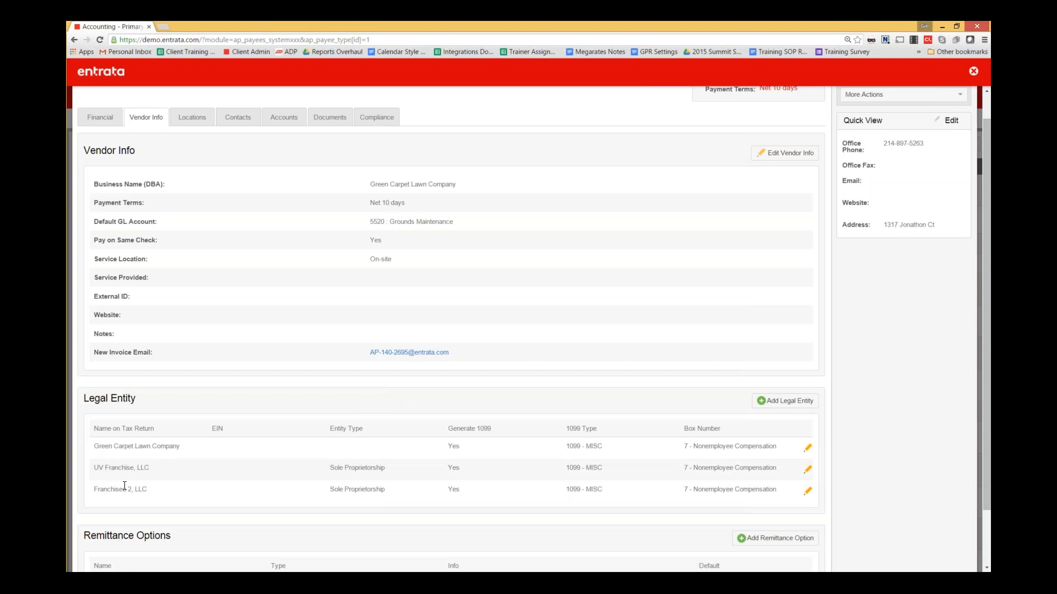
- Show the vendor's Locations, listing Corporate and Salt Lake City
scroll(275, 165, "up", 1)
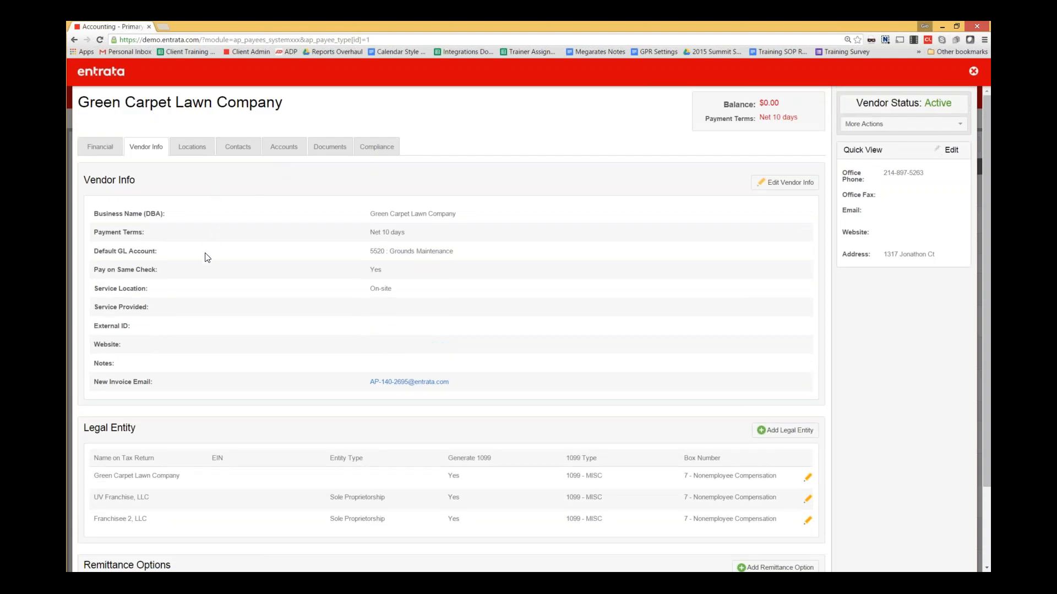
scroll(101, 413, "down", 1)
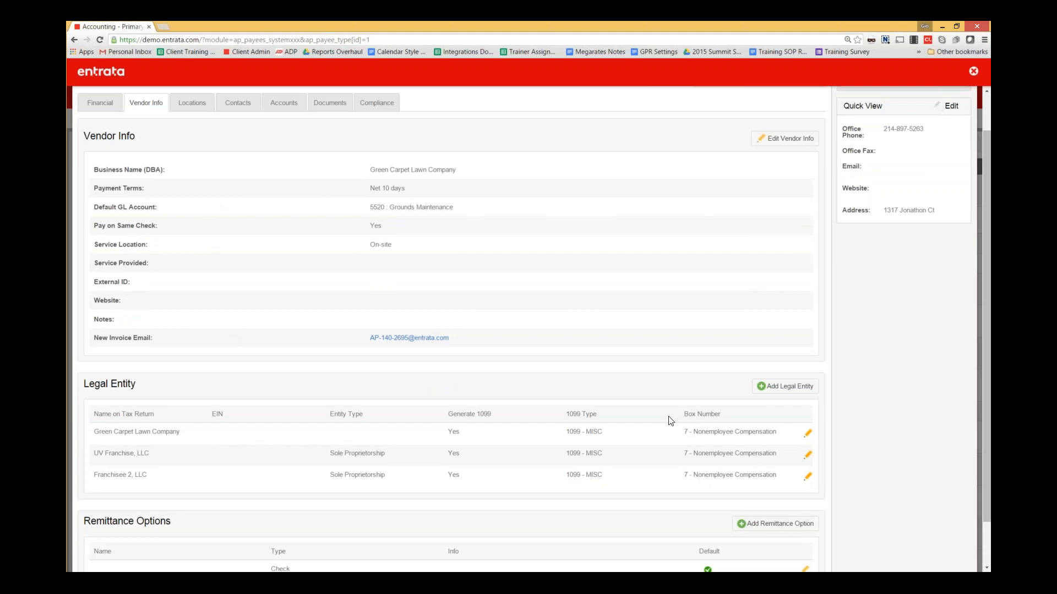
scroll(196, 442, "up", 1)
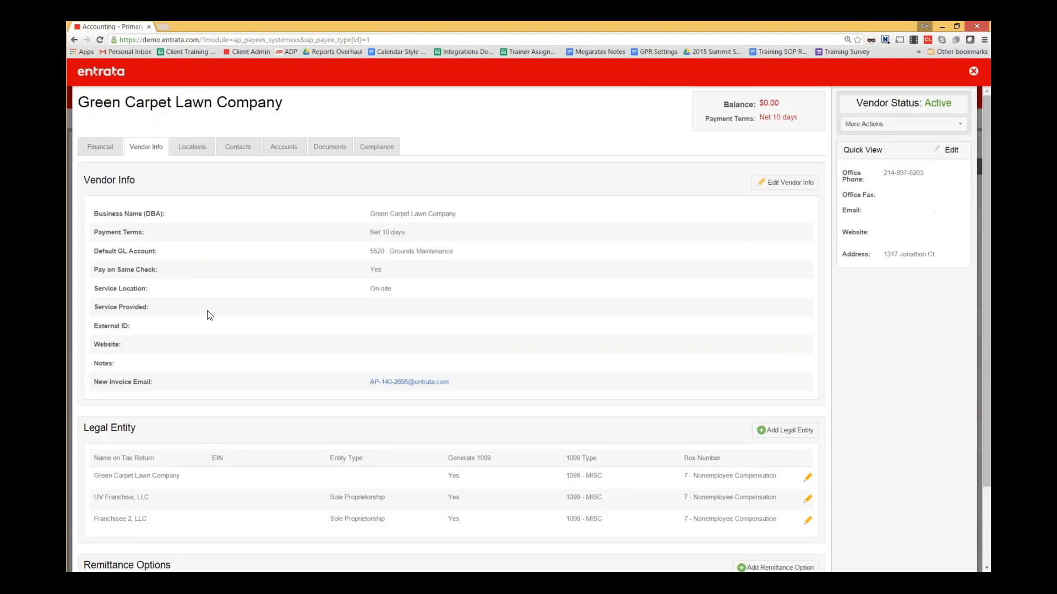
left_click(192, 147)
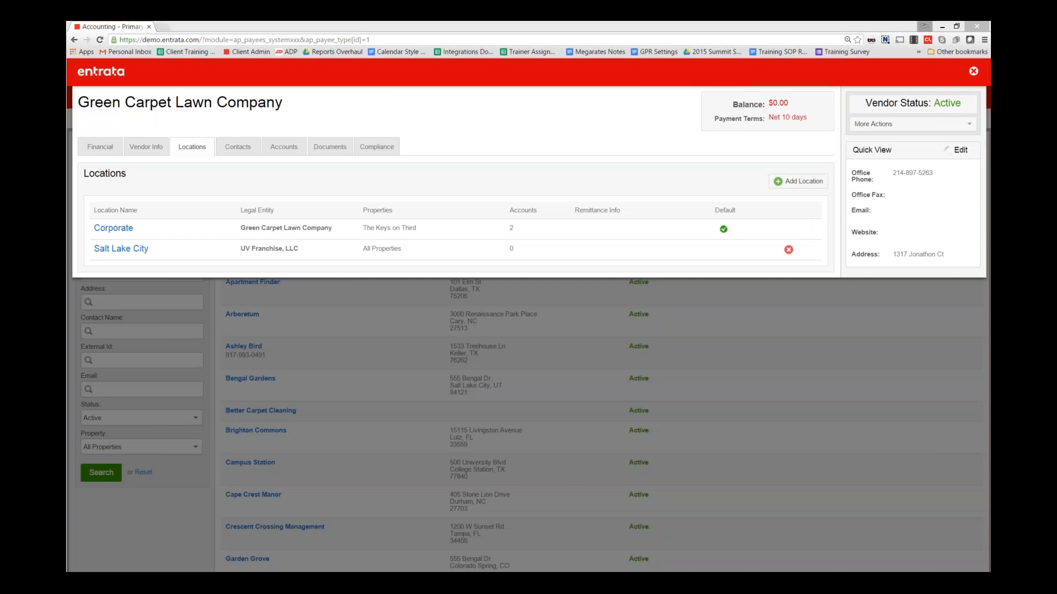
- Start a new vendor location named 'Pleasant Grove'
left_click(778, 182)
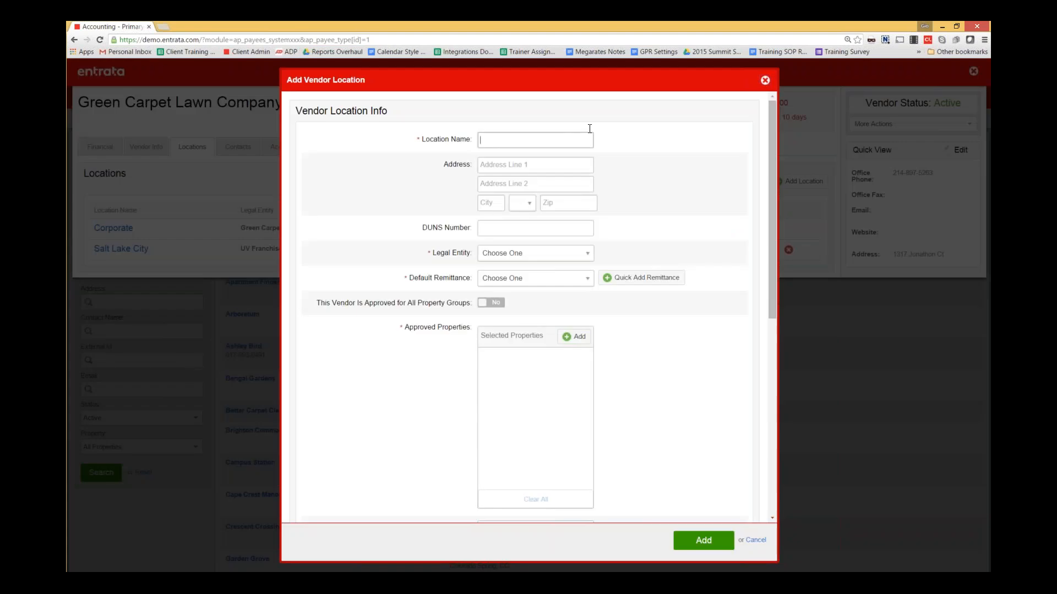
left_click(589, 134)
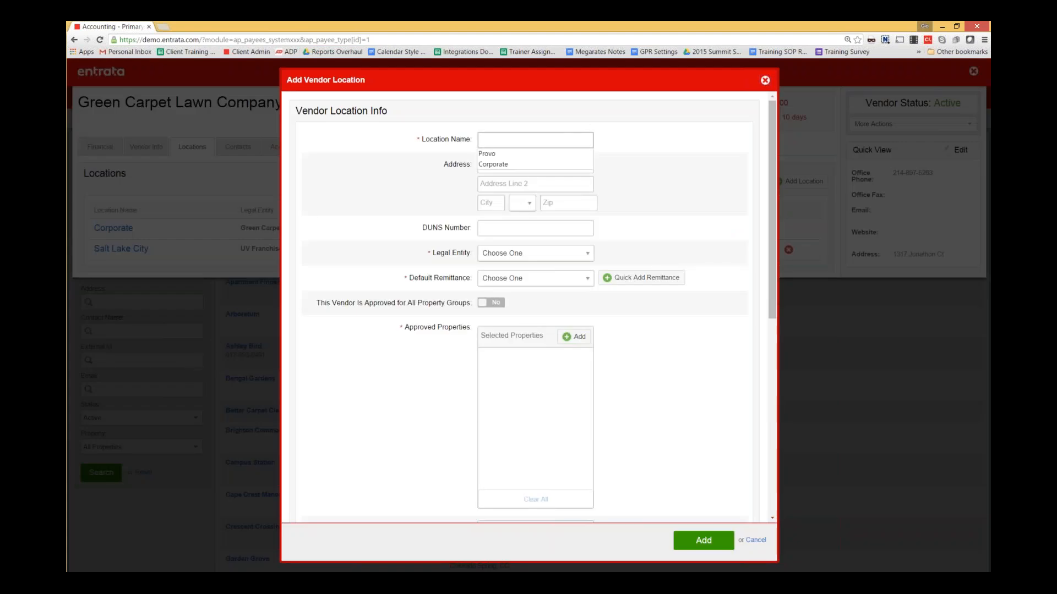
type("Pleasant Grove")
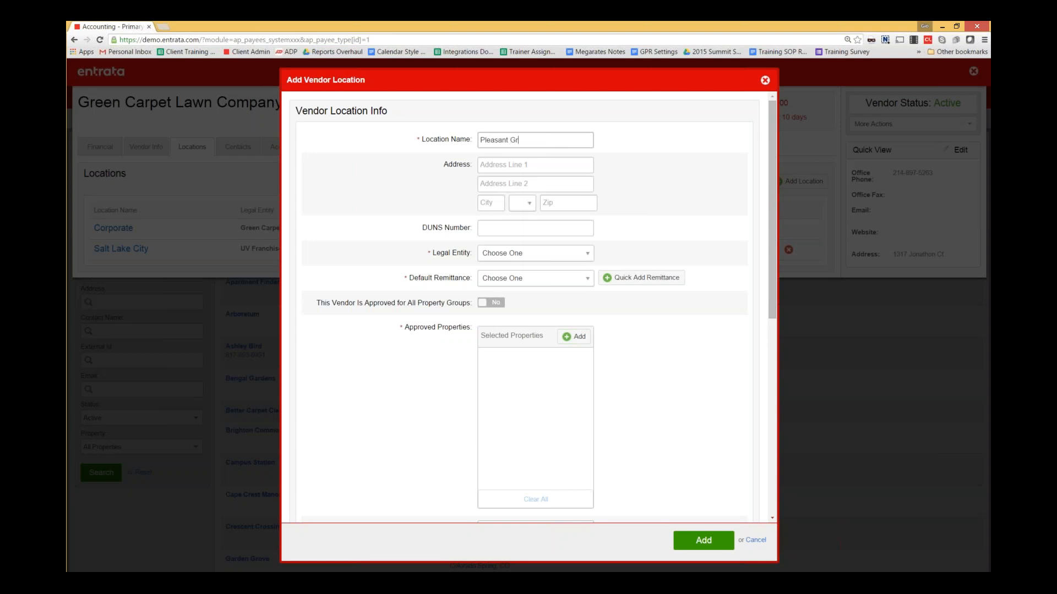
left_click(582, 164)
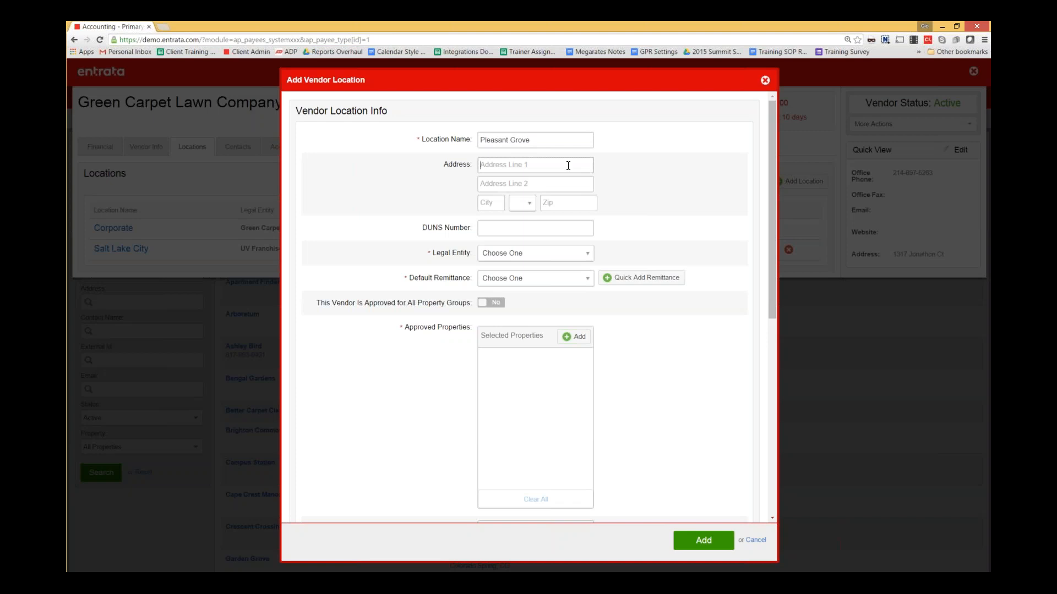
left_click_drag(774, 117, 774, 137)
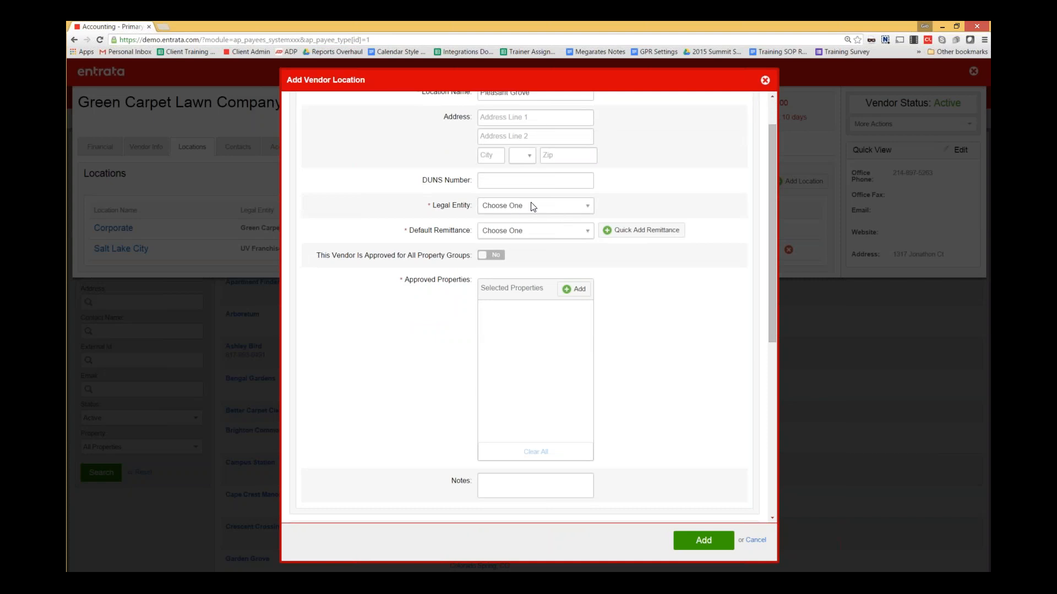
- Set legal entity Franchisee 2, LLC, Check remittance, approve all property groups, and save
left_click(550, 208)
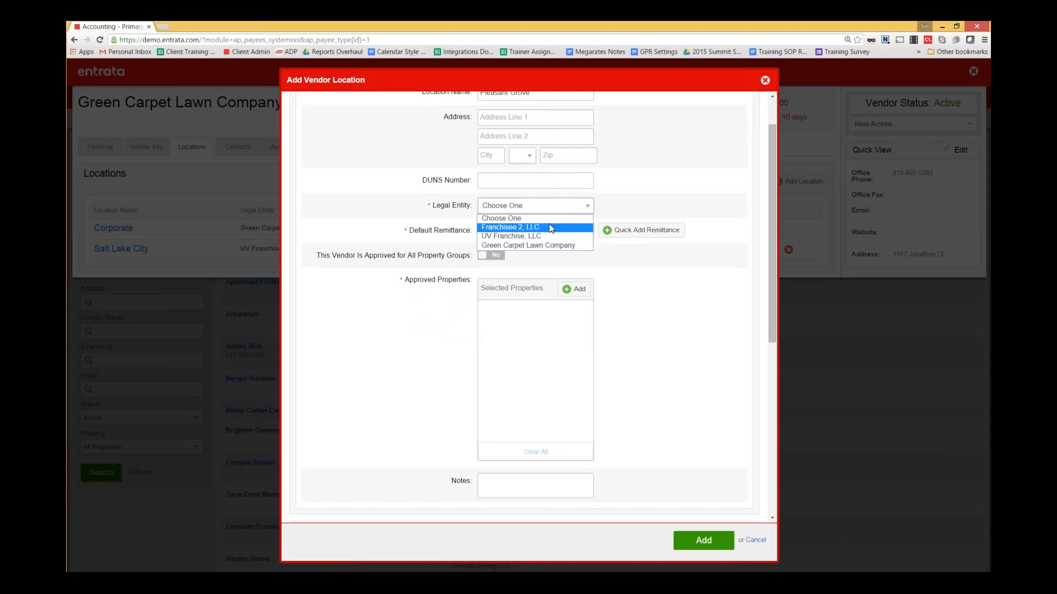
left_click(551, 227)
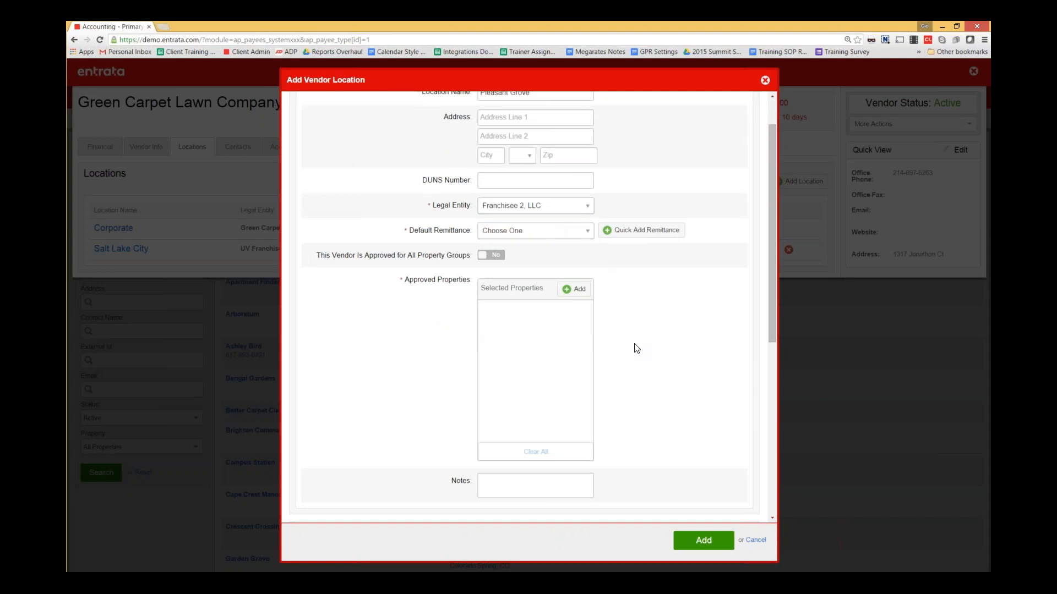
left_click(587, 231)
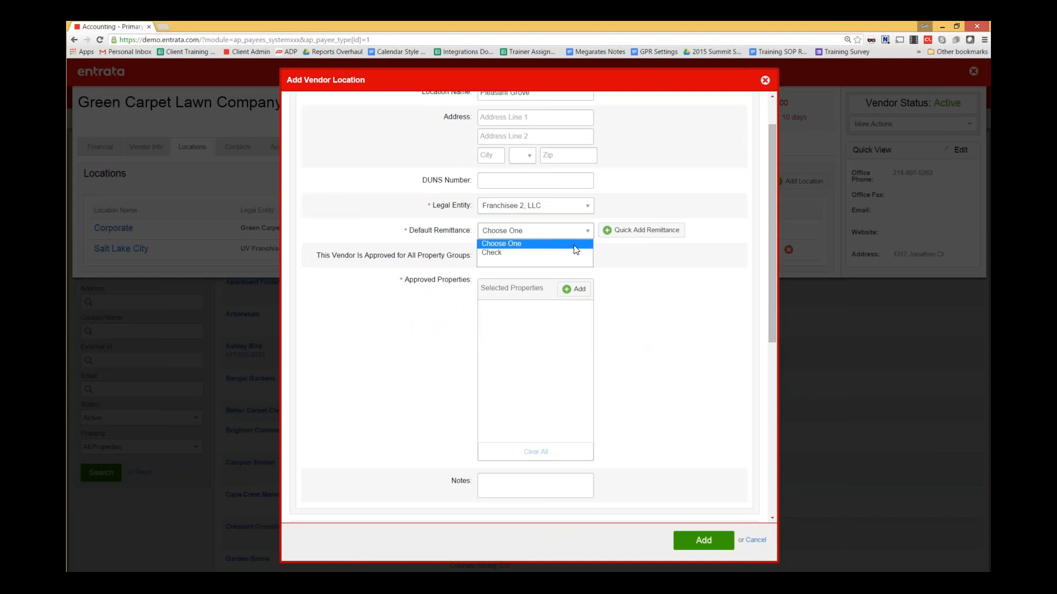
left_click(570, 249)
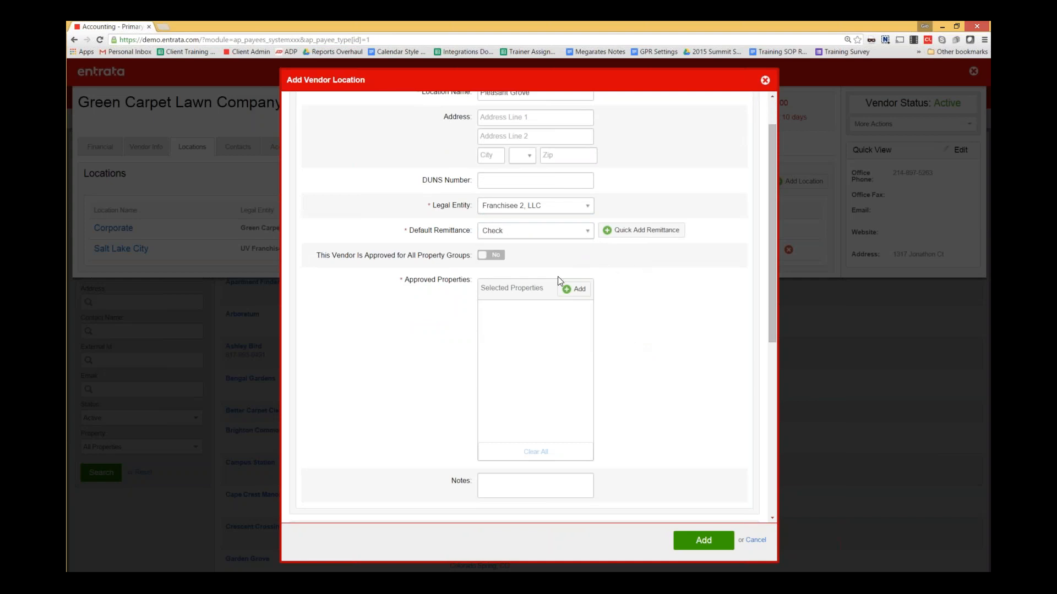
left_click(493, 257)
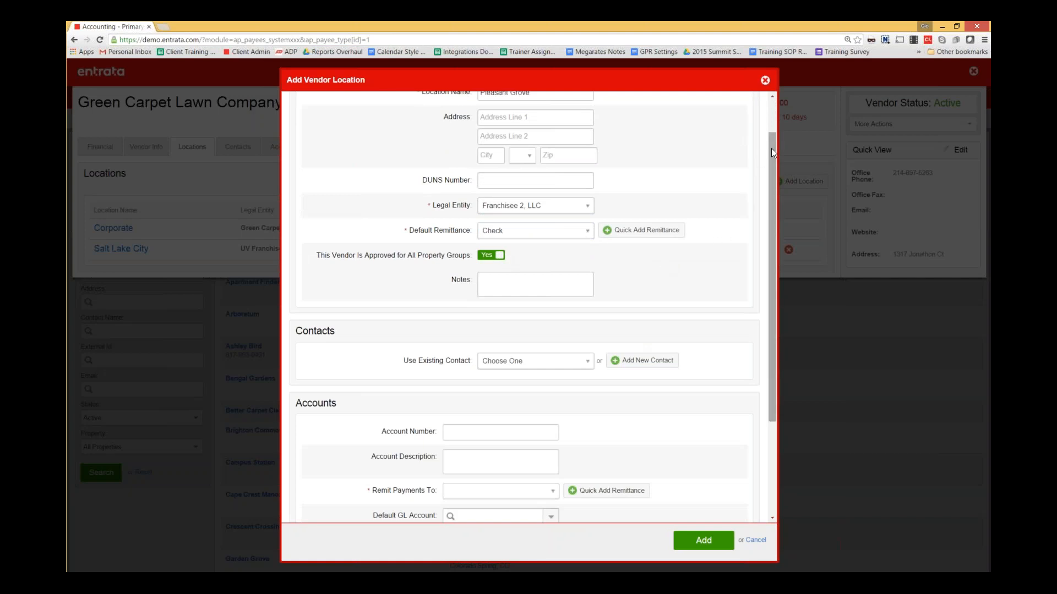
left_click_drag(771, 148, 764, 262)
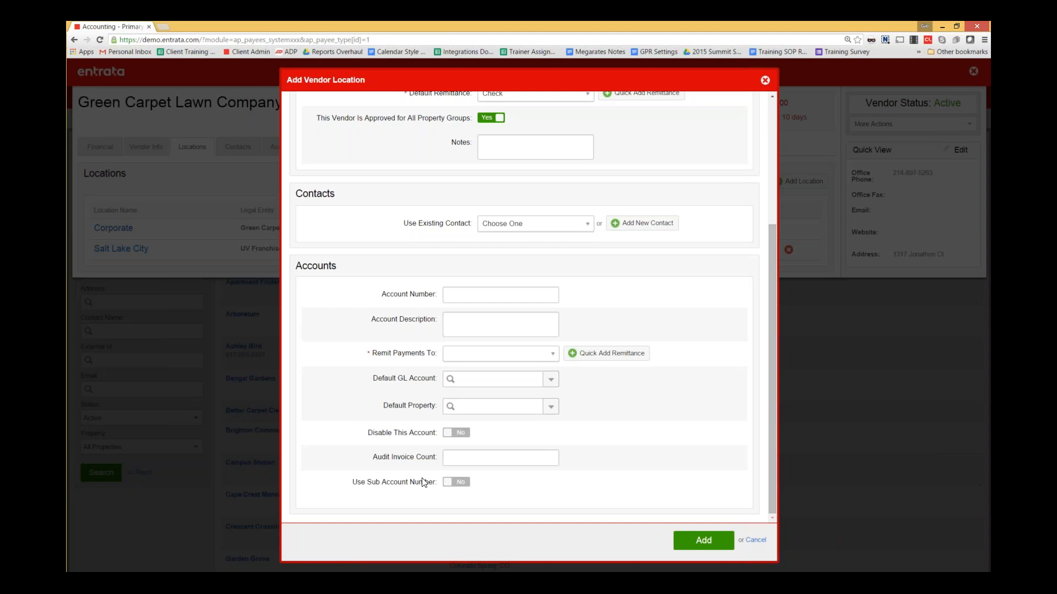
left_click(456, 482)
scroll(573, 448, "down", 2)
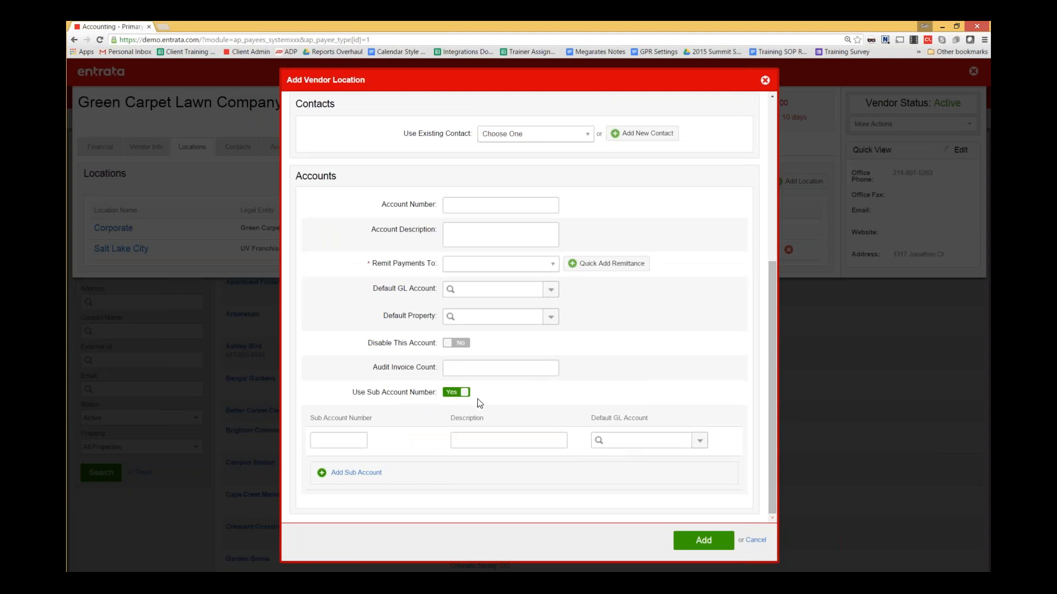
left_click(457, 393)
scroll(715, 399, "up", 4)
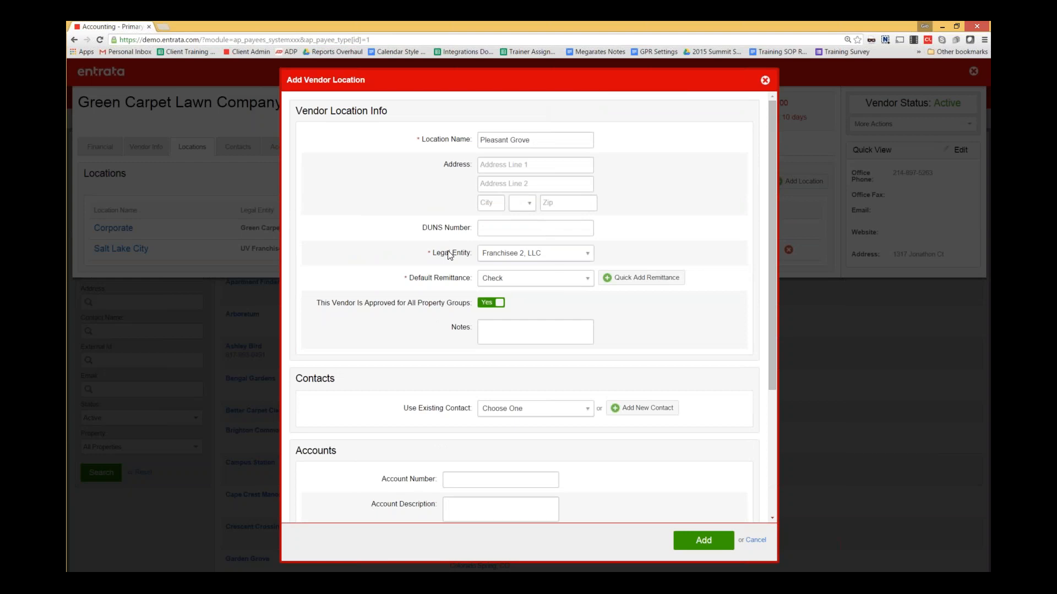
left_click(694, 555)
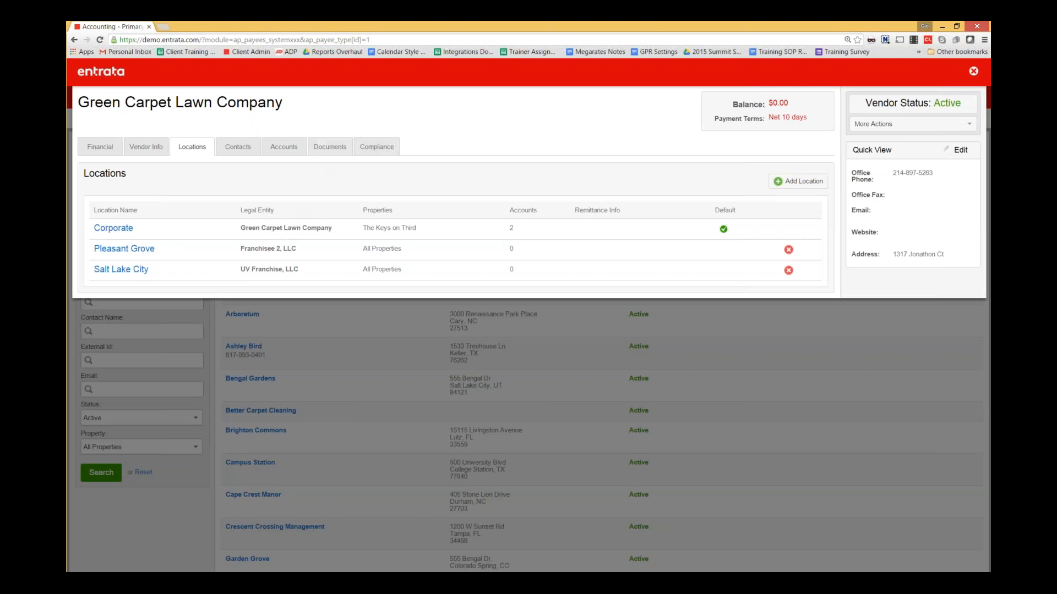
- Show the vendor's Compliance summary with properties under Rule Set Unassigned
left_click(376, 149)
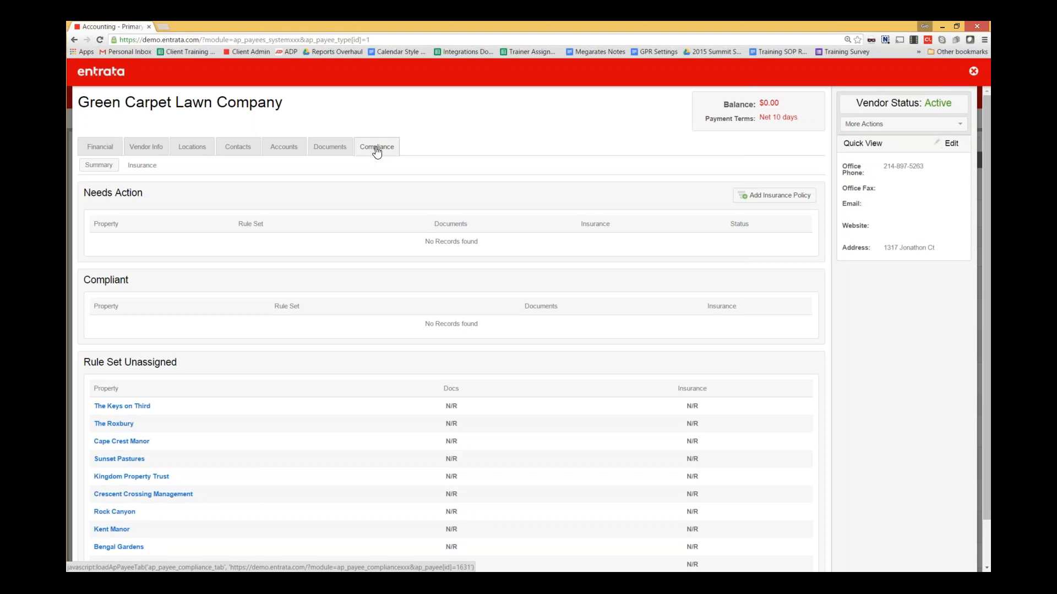
- Scroll through the N/R compliance properties and bring up the Accounting browser tab's options
scroll(377, 152, "down", 1)
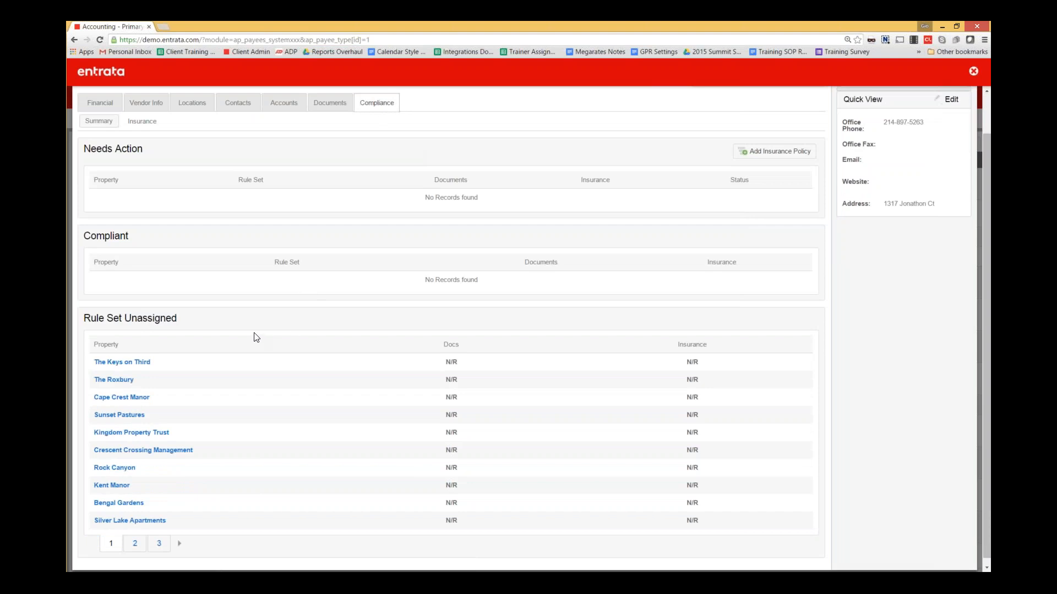
scroll(256, 337, "down", 1)
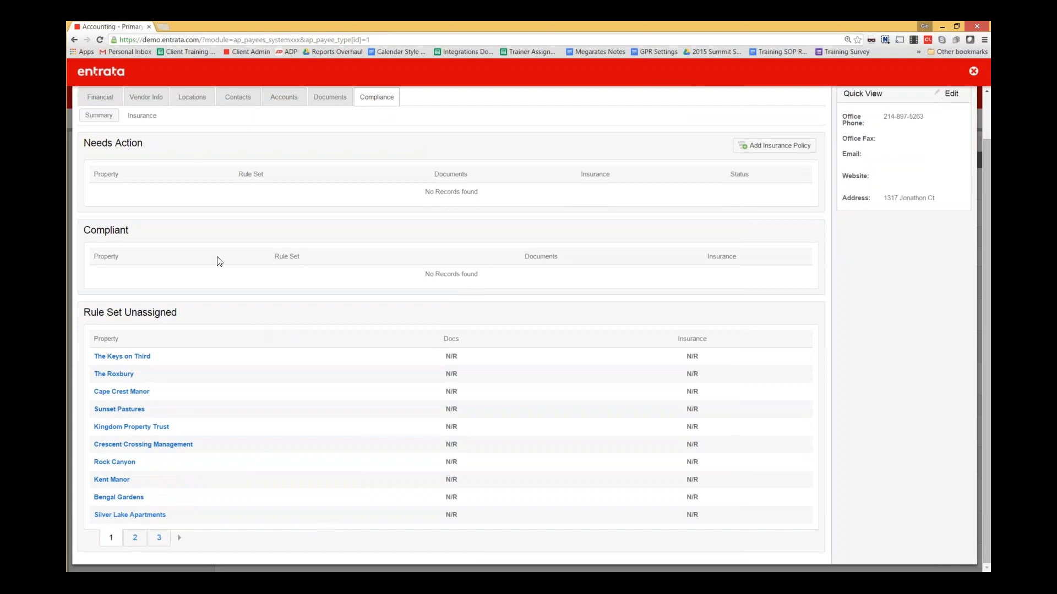
right_click(119, 26)
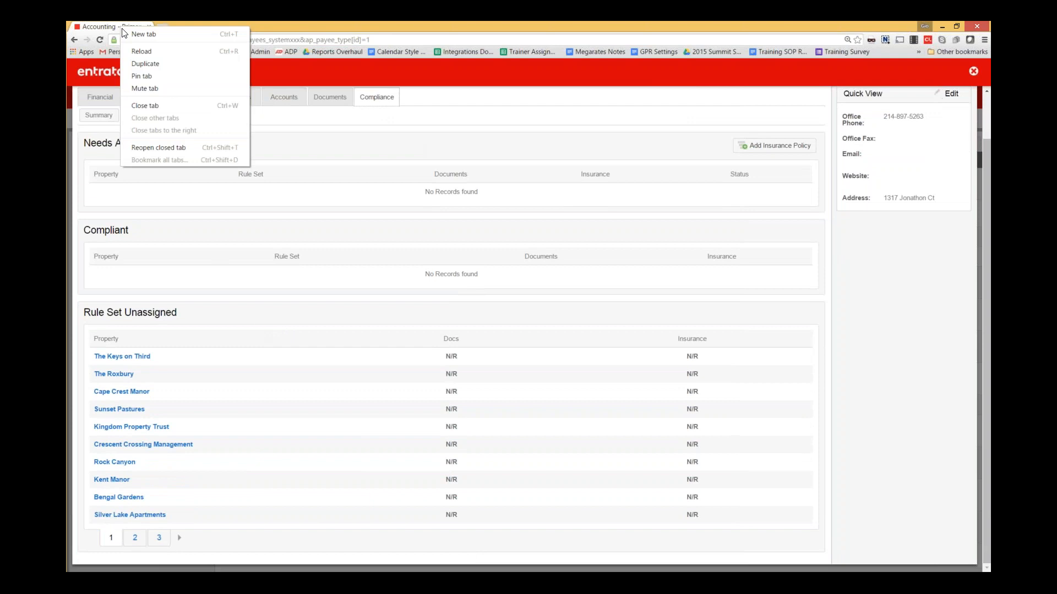
- Duplicate the tab and start a new rule set from Setup > Company > Financial > Vendors
left_click(139, 64)
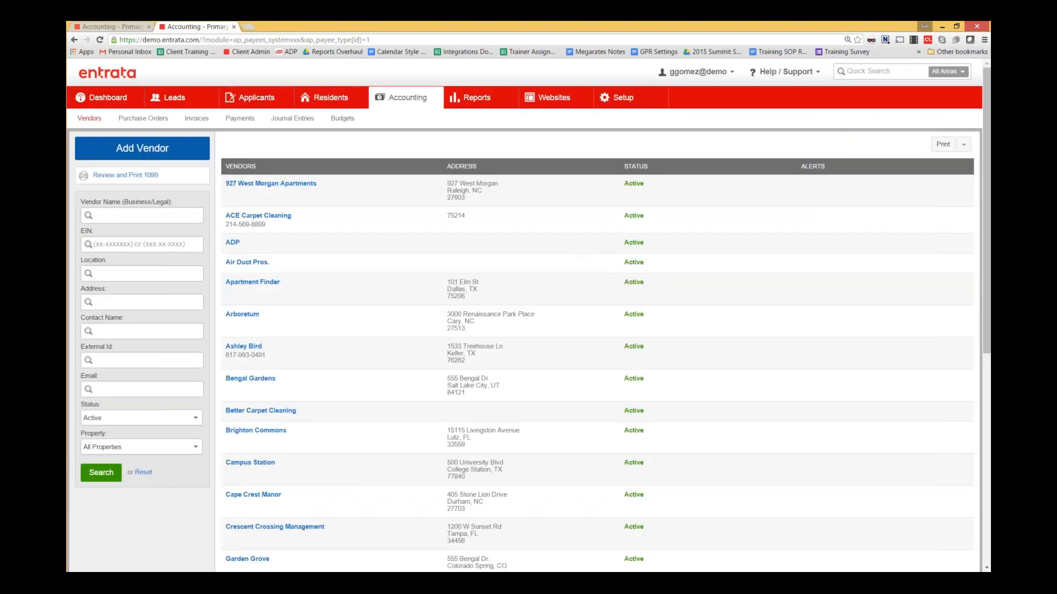
mouse_move(640, 104)
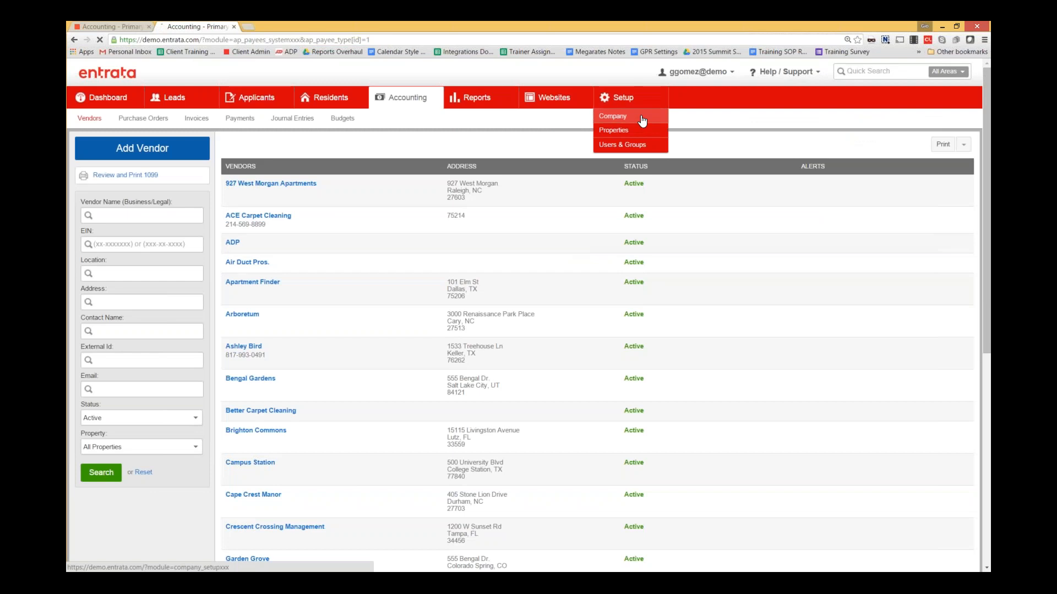
left_click(640, 116)
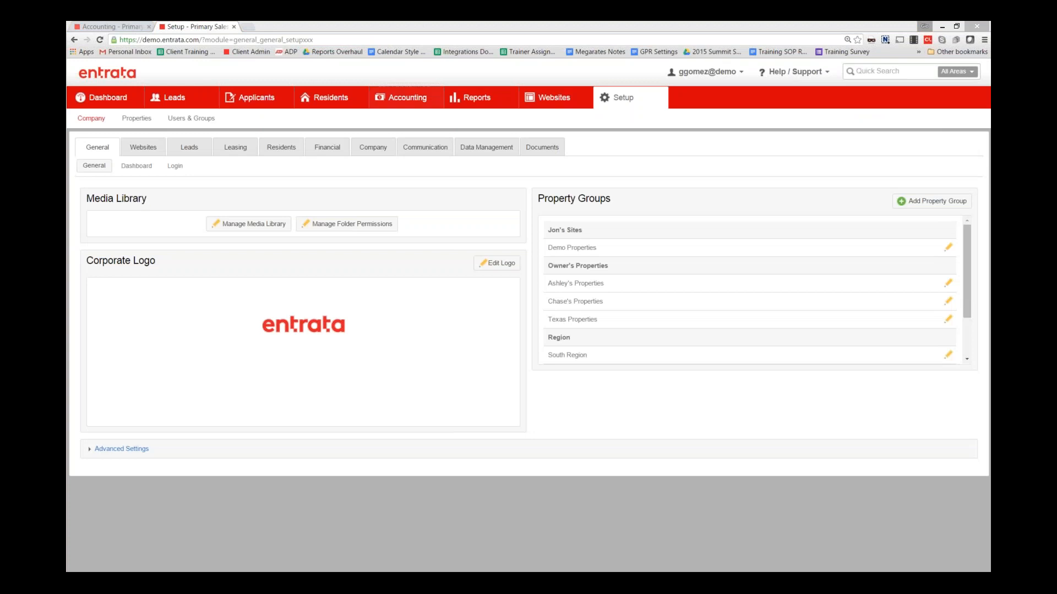
left_click(336, 147)
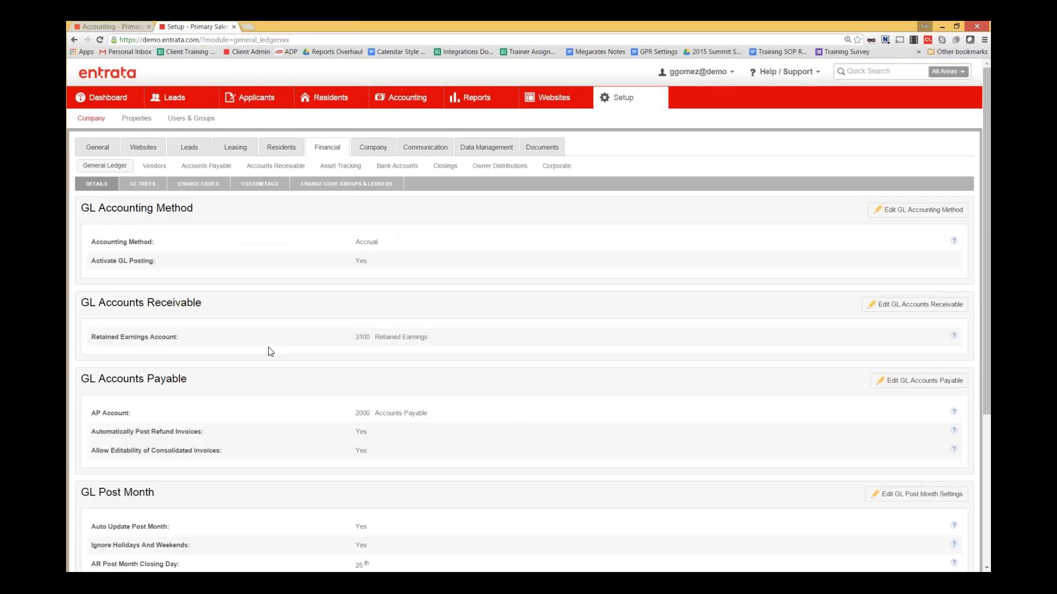
left_click(154, 165)
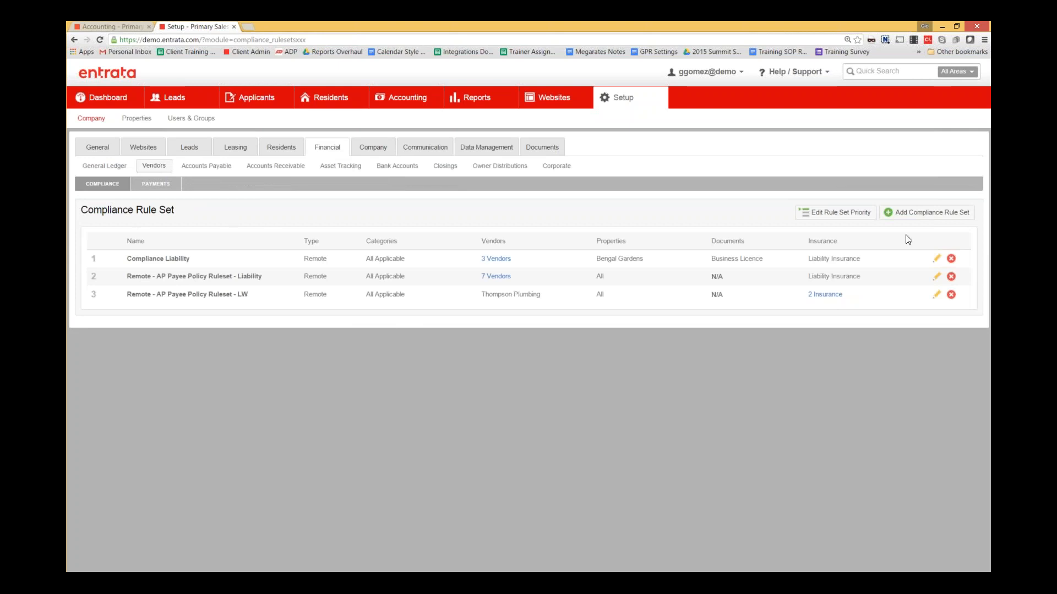
left_click(948, 219)
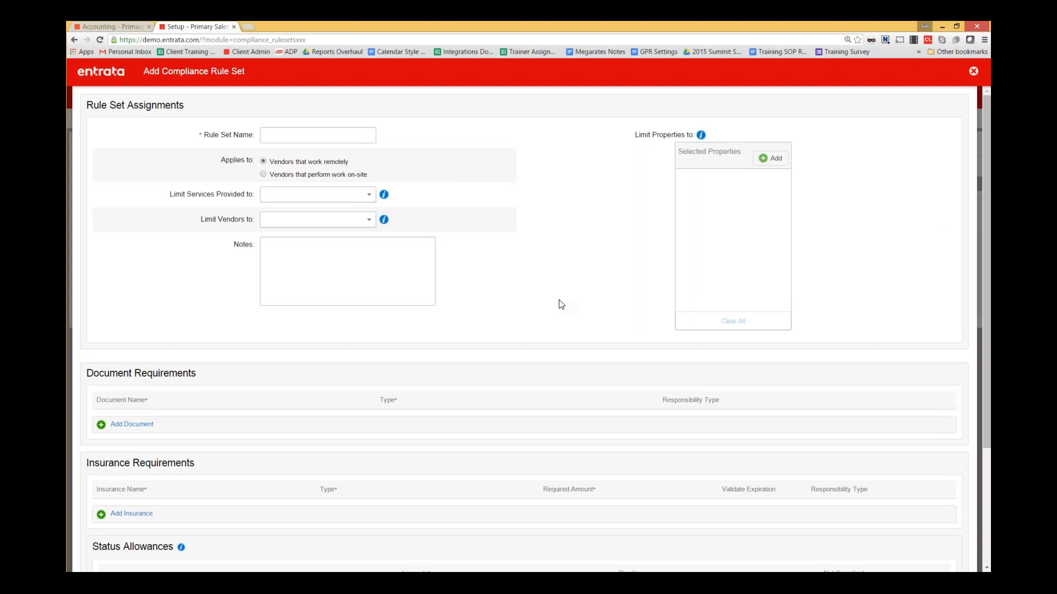
- Name the rule set 'Vendor Requirements - Min. Liability', leave services and vendors unlimited, and add properties
left_click(330, 135)
type("Vendor Requirements ")
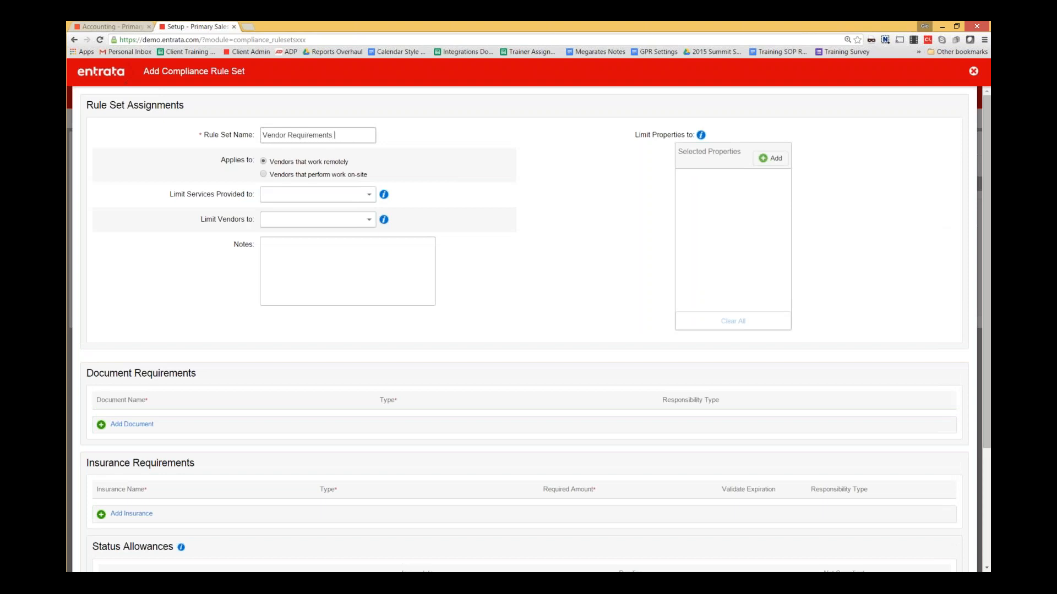
type("- Min. Liability")
left_click(354, 195)
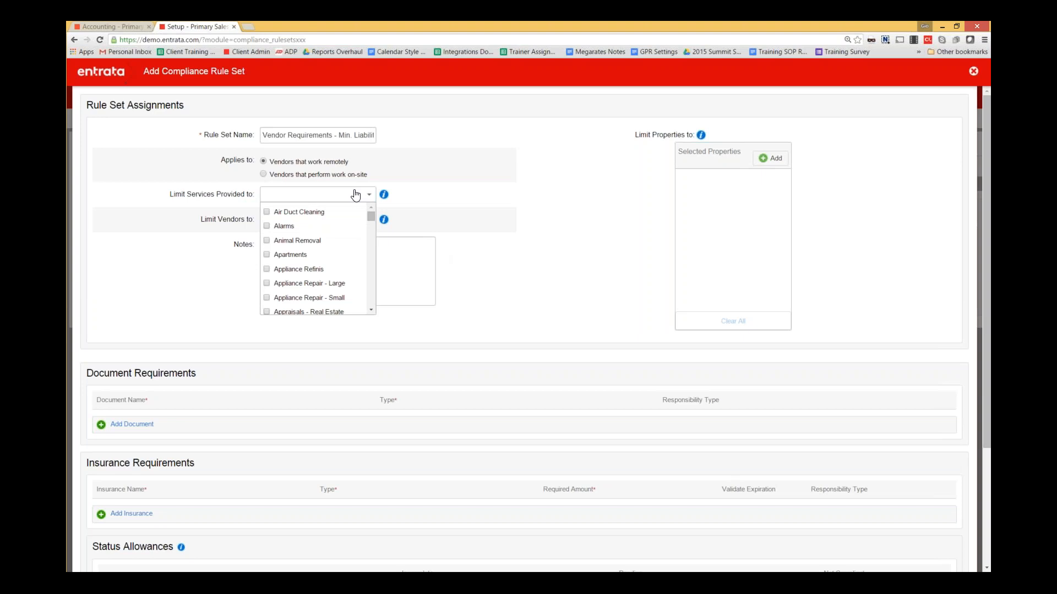
left_click(355, 195)
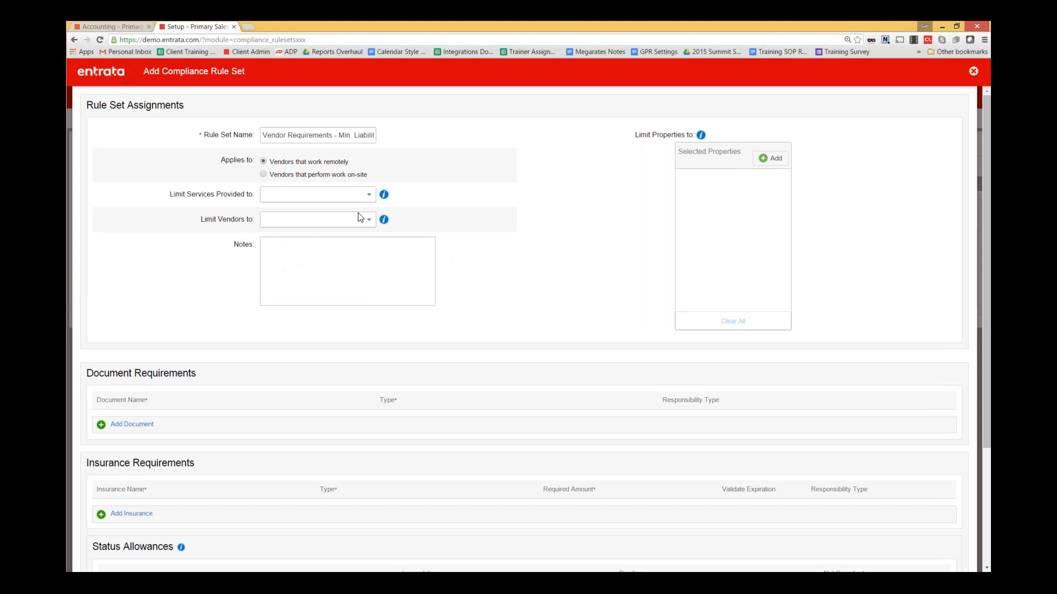
left_click(295, 220)
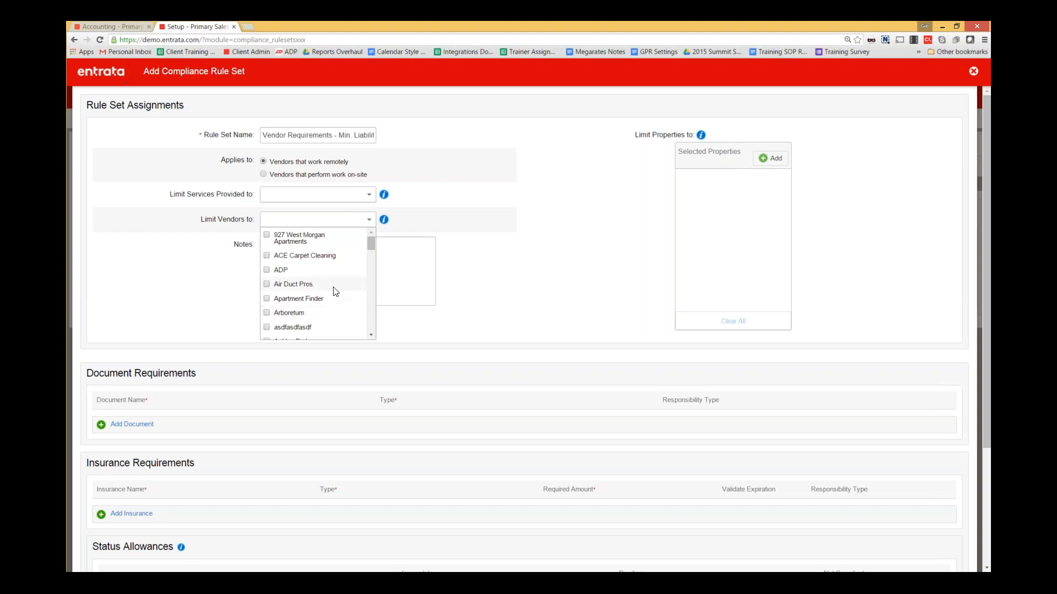
left_click(431, 205)
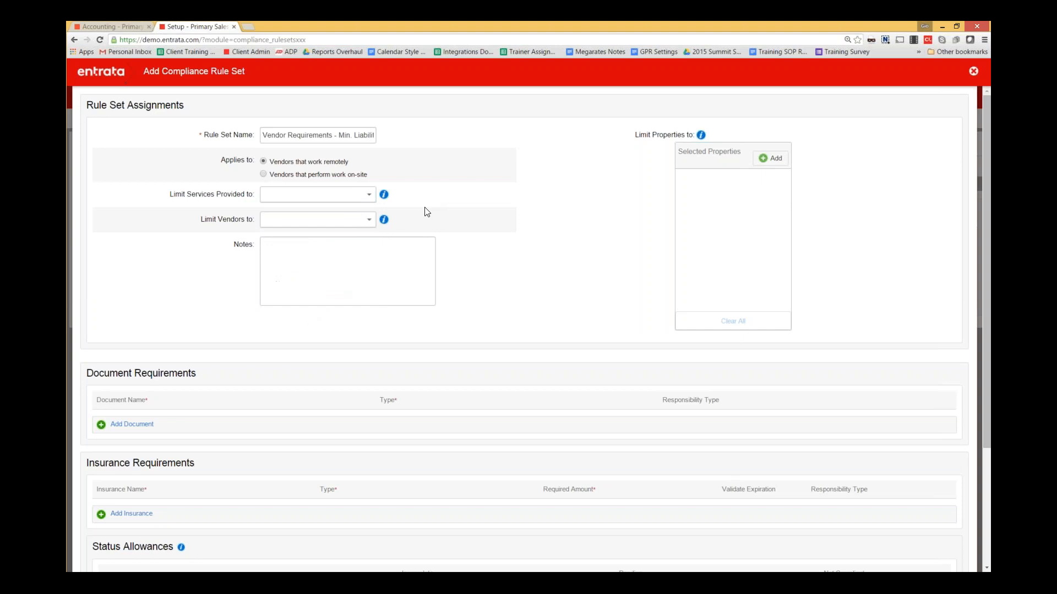
left_click(771, 159)
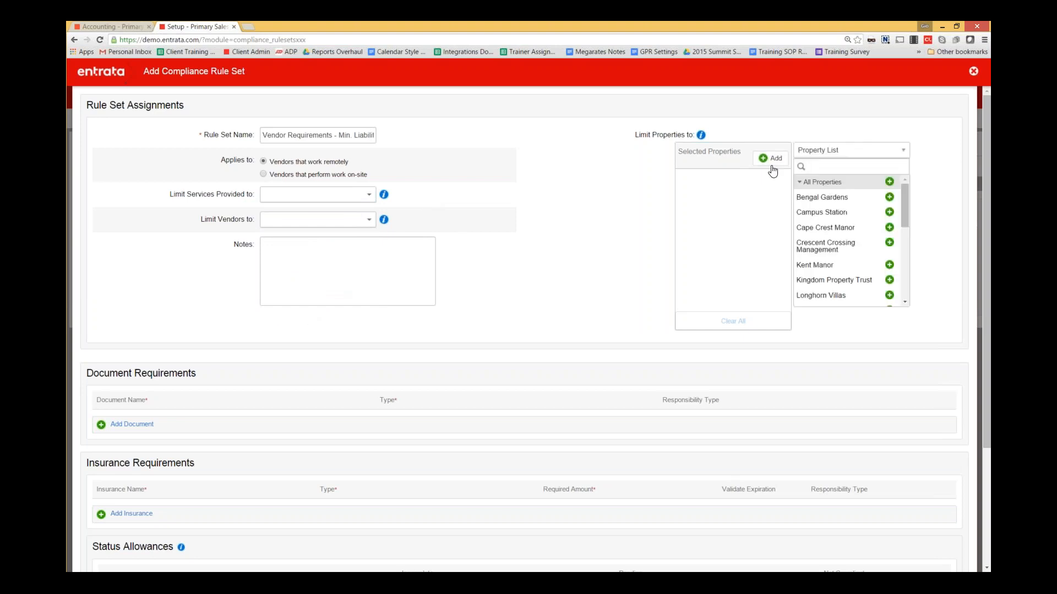
- Add all properties to the rule set, then review the vendor's info details
left_click(889, 182)
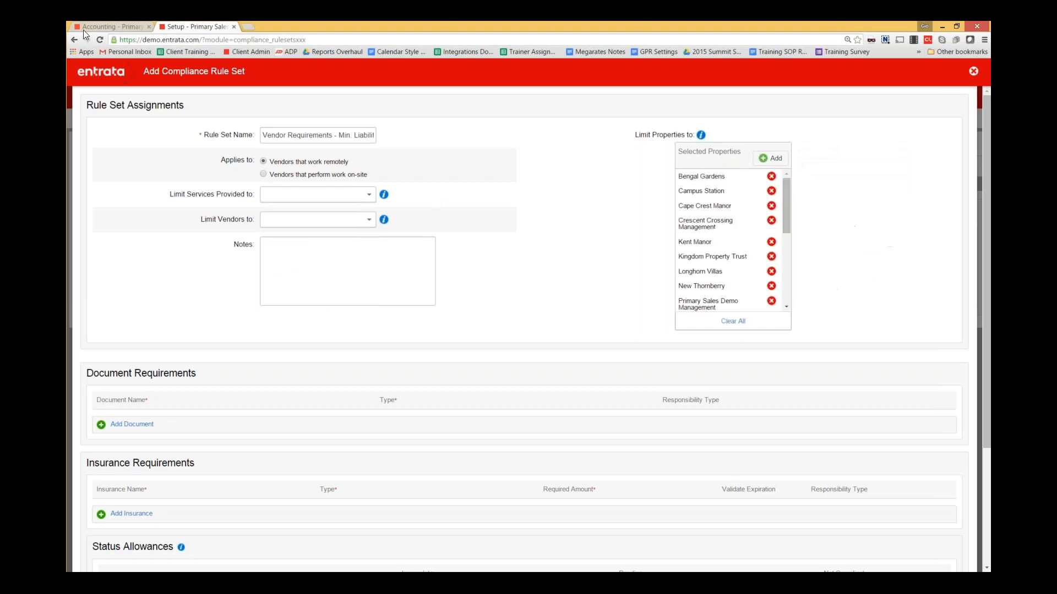
left_click(126, 25)
scroll(235, 236, "up", 1)
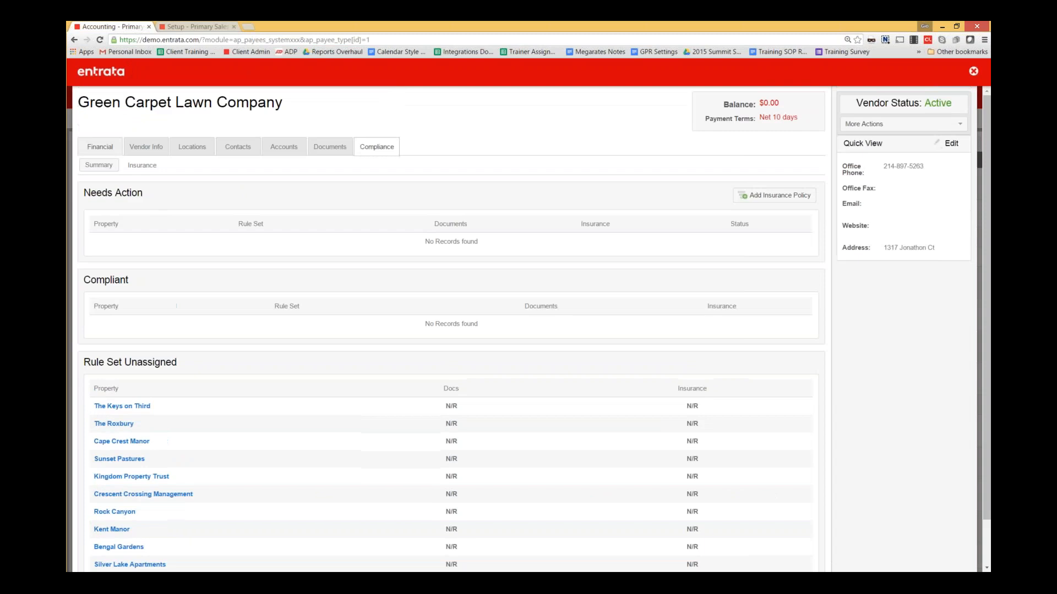
left_click(138, 147)
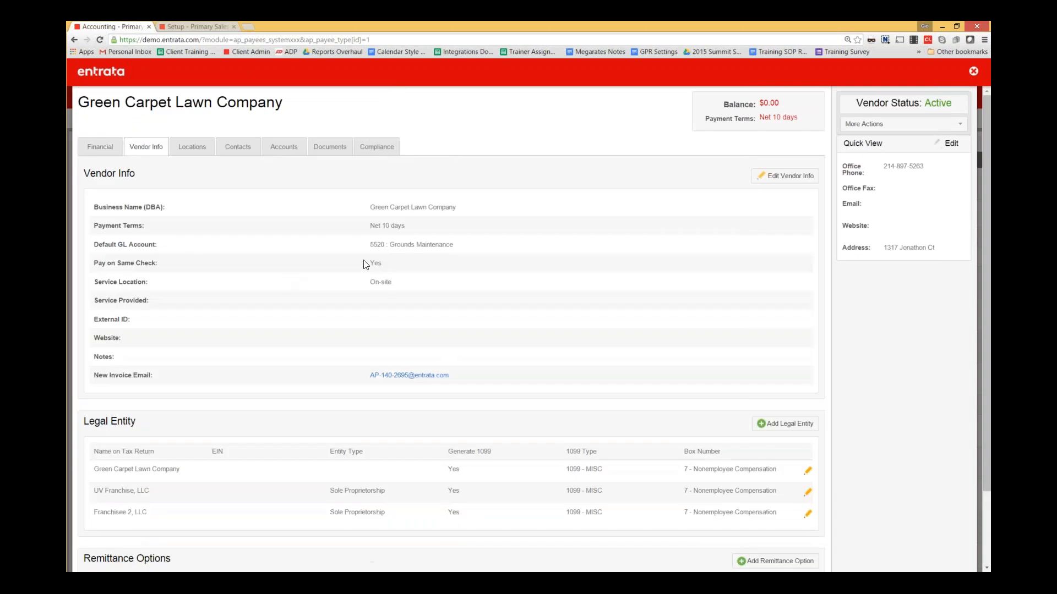
- Back in the rule set, limit services provided to vendors that perform work on-site
left_click(194, 26)
left_click(330, 194)
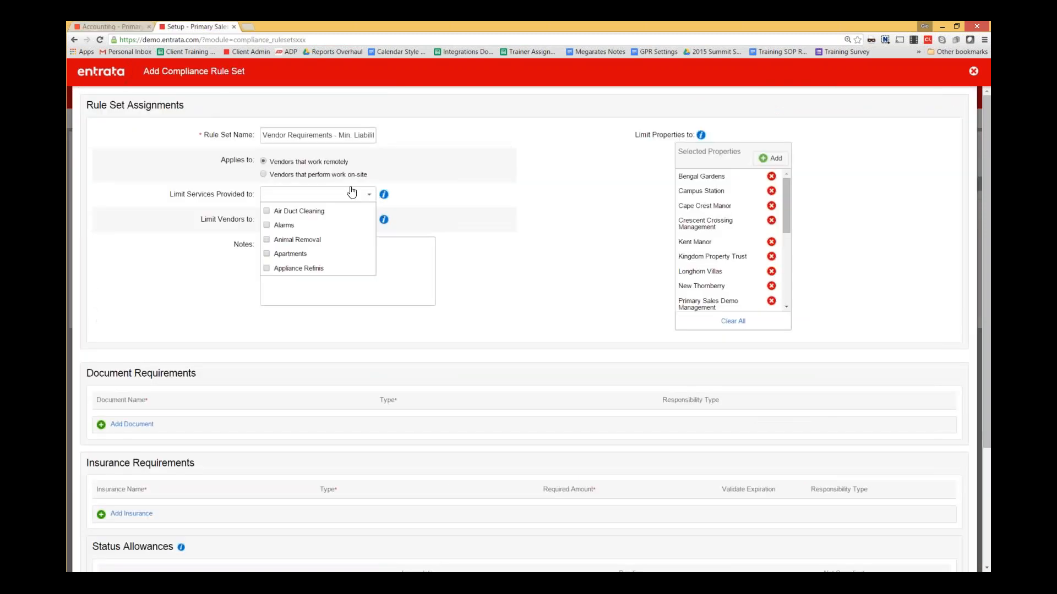
left_click(264, 174)
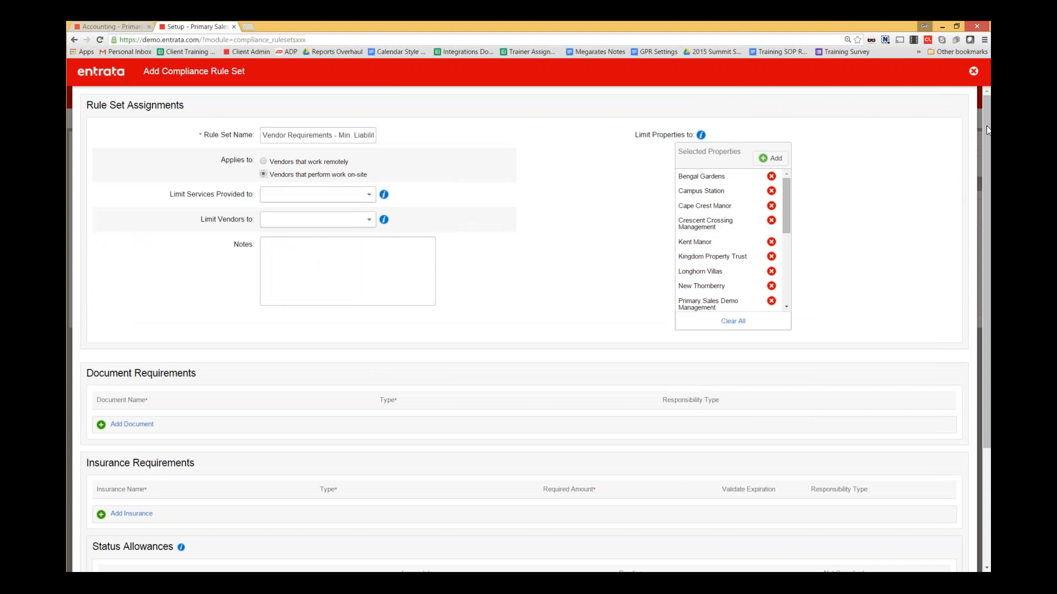
scroll(985, 206, "down", 3)
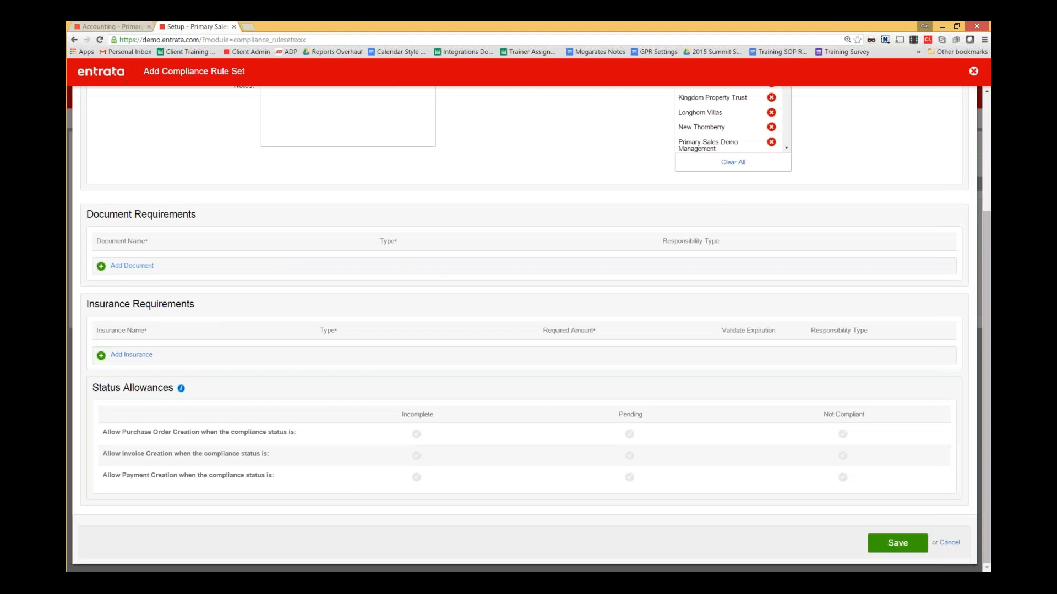
- Add a required document row of type W9 named 'Copy of W9'
left_click(132, 266)
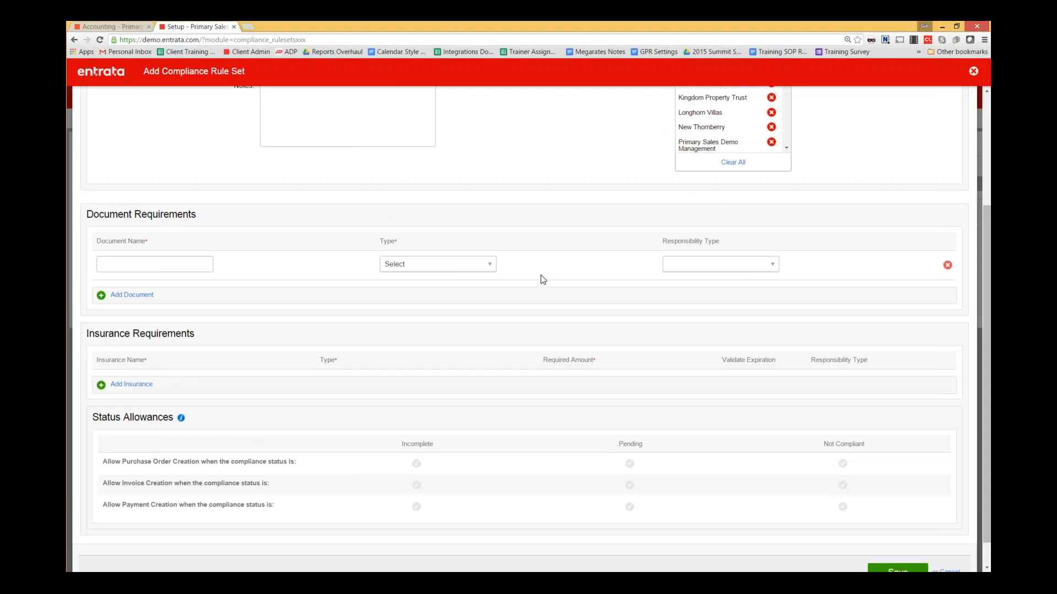
left_click(466, 268)
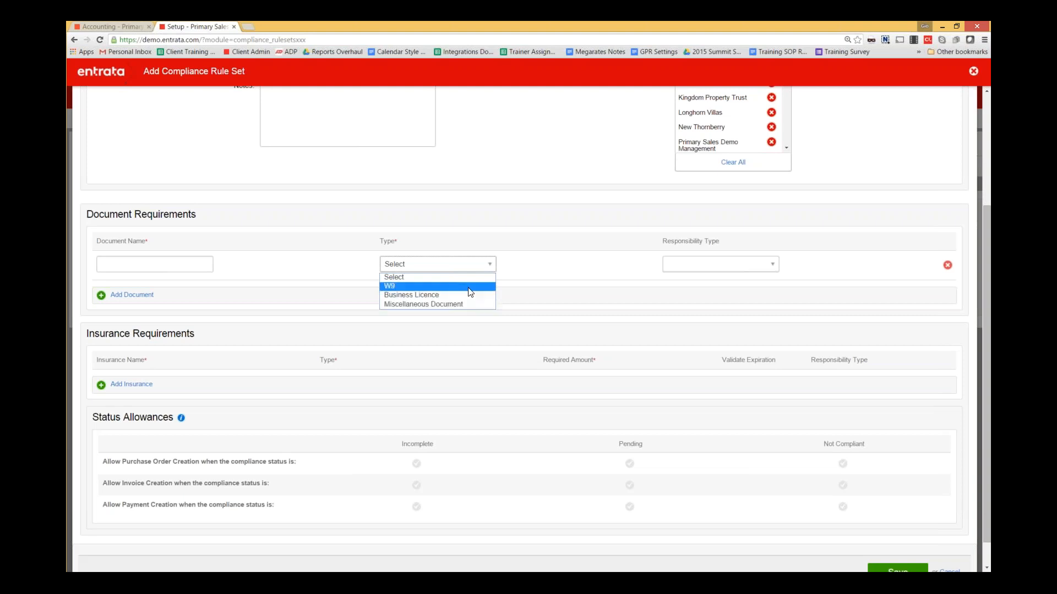
left_click(395, 285)
left_click(184, 270)
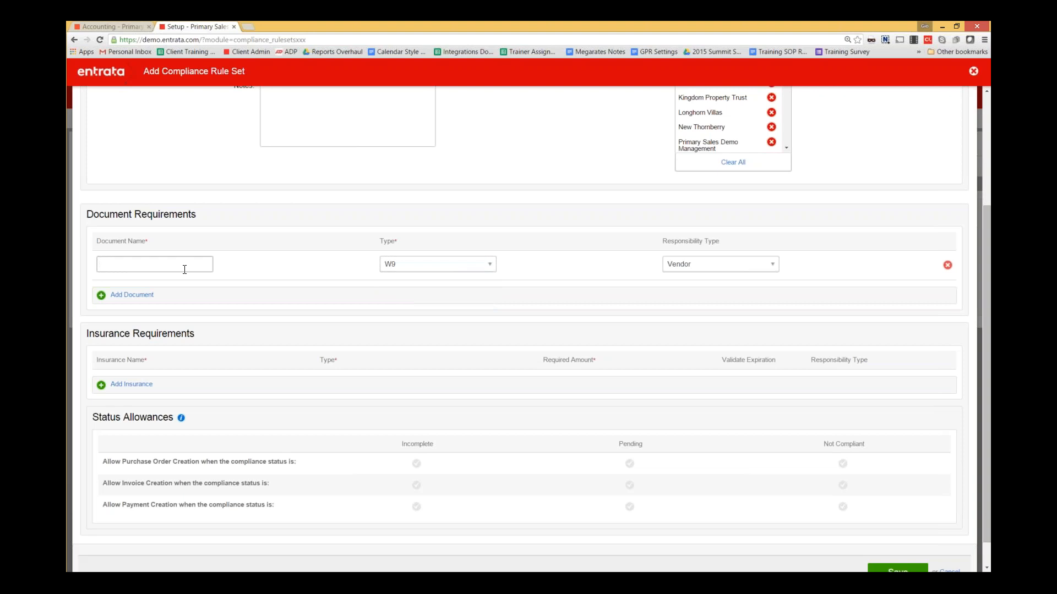
type("Copy of W9")
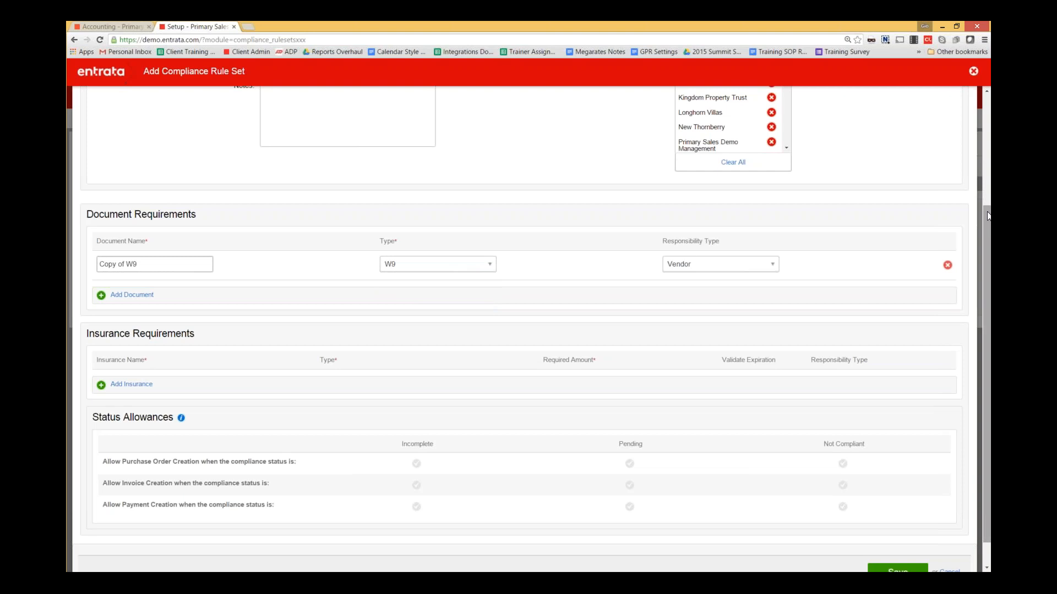
left_click_drag(985, 225, 985, 262)
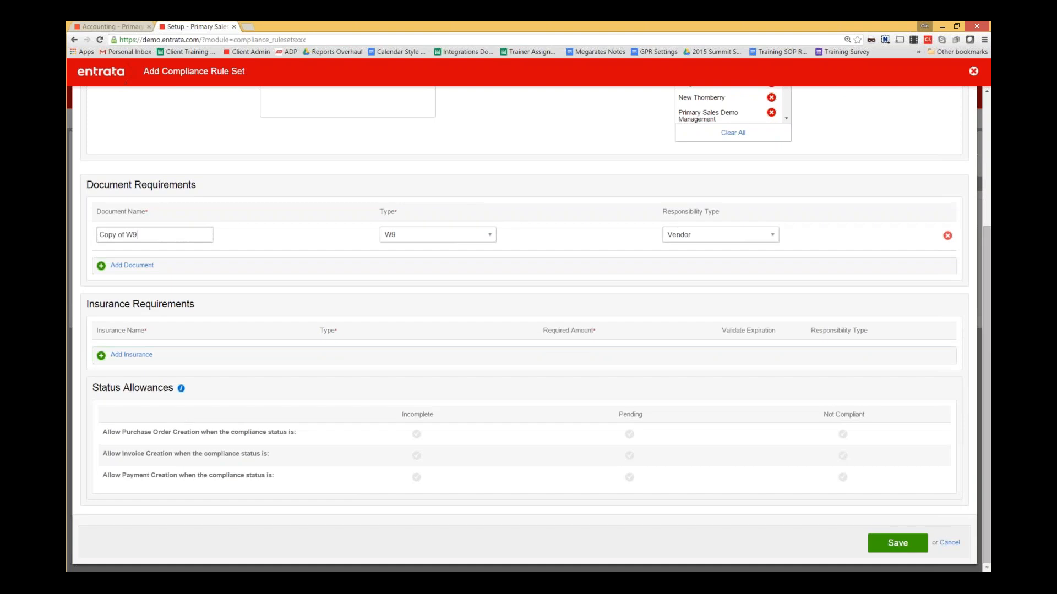
- Add a Liability Insurance requirement named 'Minimum Liability' with a 100000 required amount
left_click(140, 354)
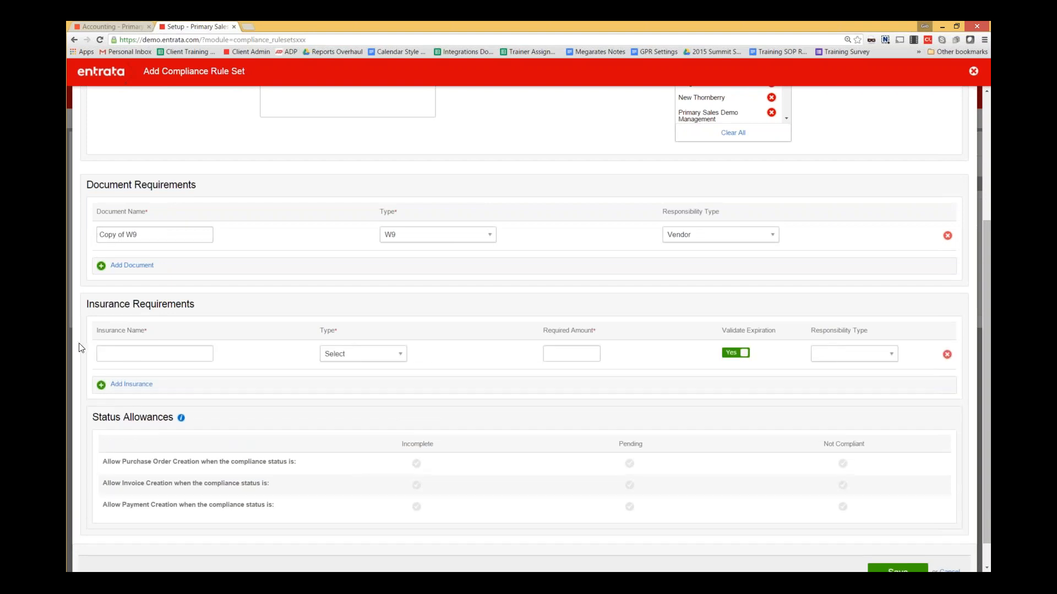
left_click(356, 357)
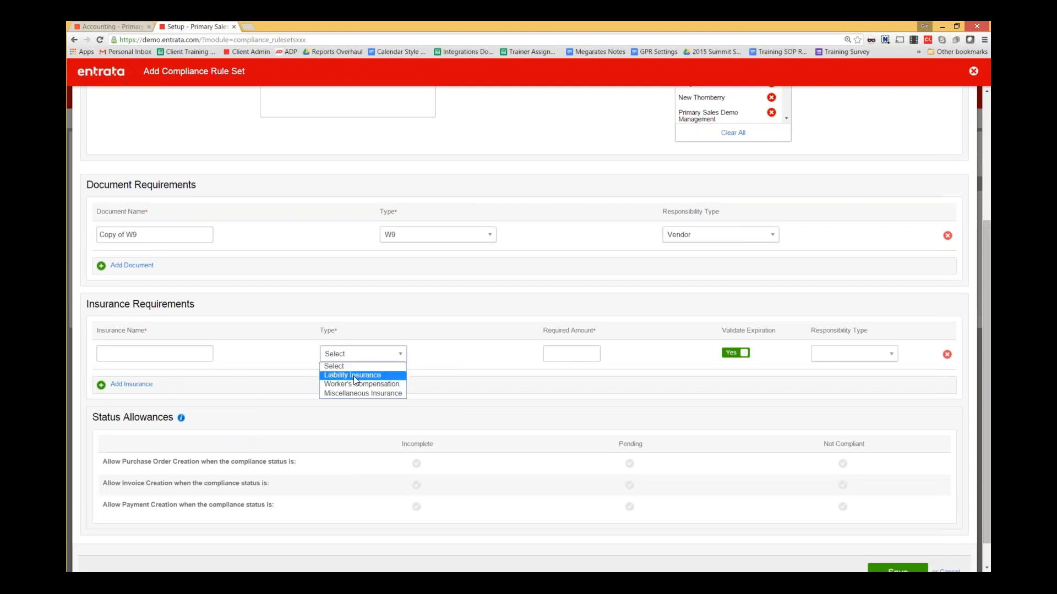
left_click(353, 375)
left_click(170, 353)
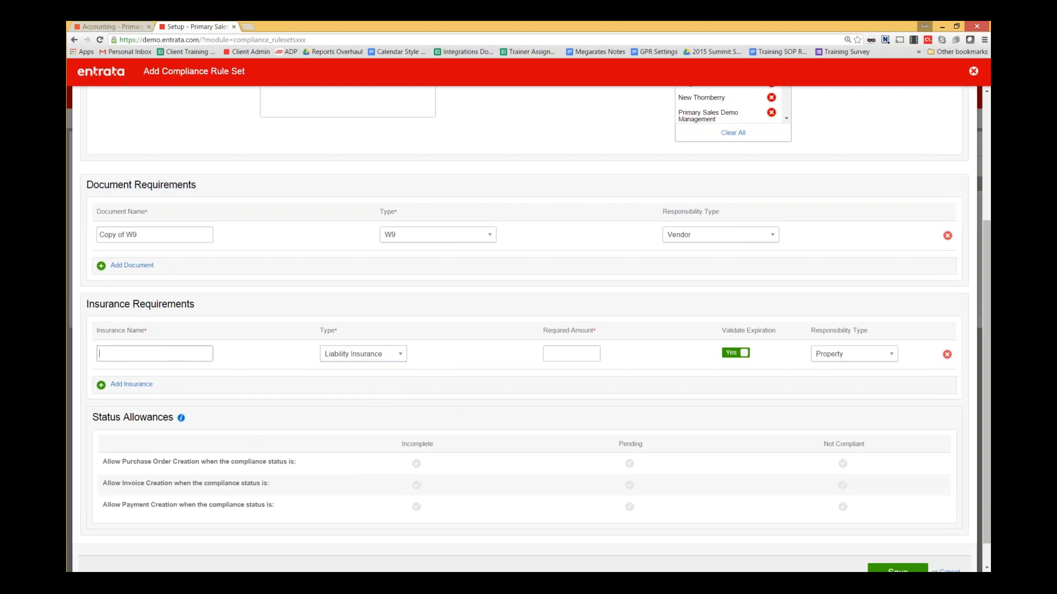
type("Minimum Liability")
left_click(571, 353)
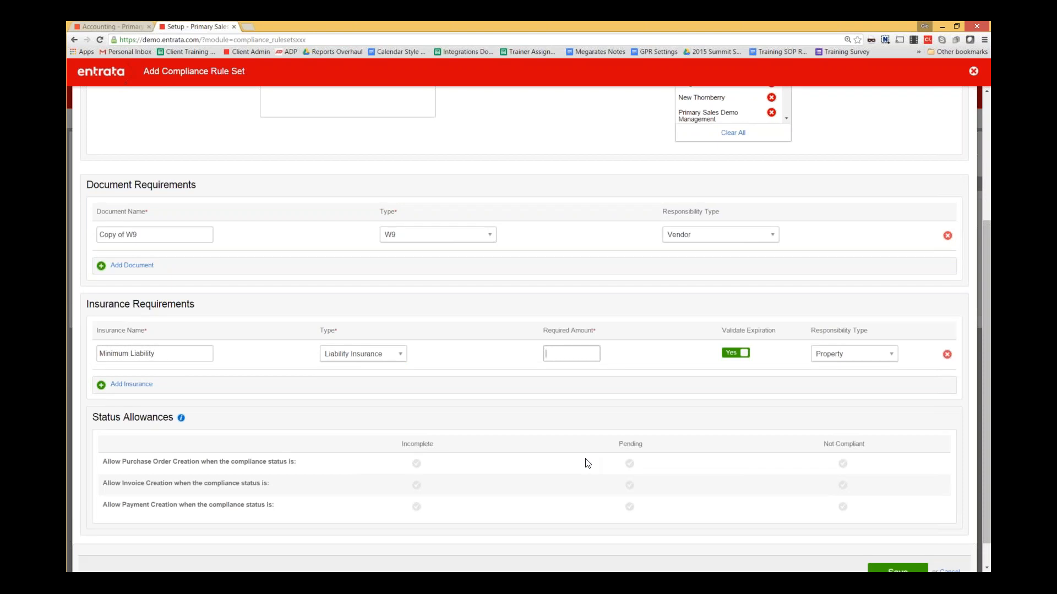
type("100000")
scroll(326, 399, "down", 1)
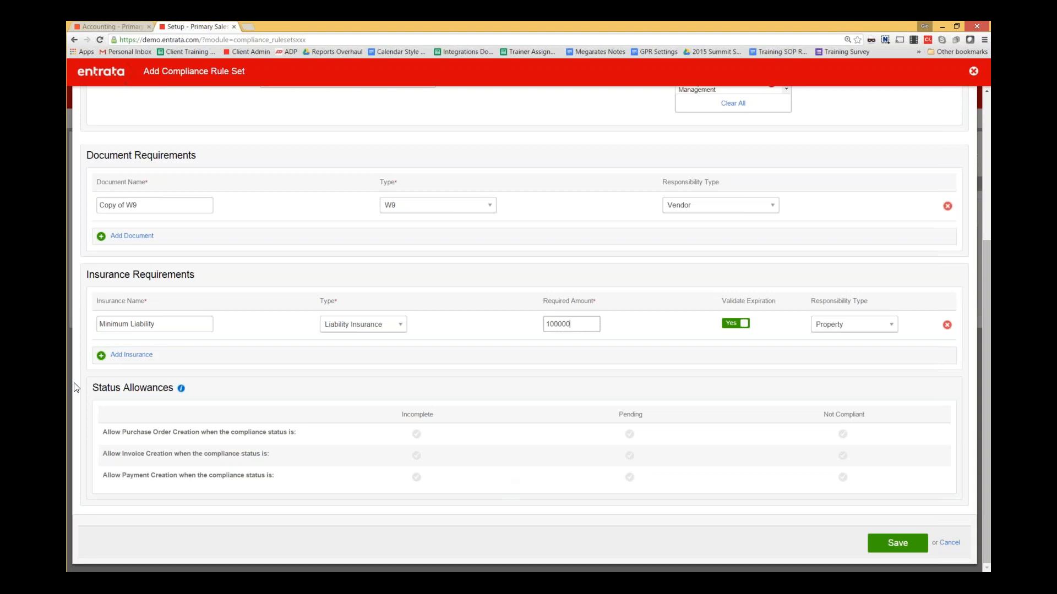
- Allow purchase orders while vendor compliance is Incomplete
left_click_drag(93, 388, 175, 389)
left_click(299, 556)
left_click(417, 433)
left_click_drag(617, 417, 643, 414)
left_click(634, 391)
- Allow invoices and payments while Incomplete, leave Not Compliant unchecked, and save the rule set
left_click(844, 441)
left_click(843, 456)
left_click(416, 456)
left_click(842, 477)
left_click(417, 477)
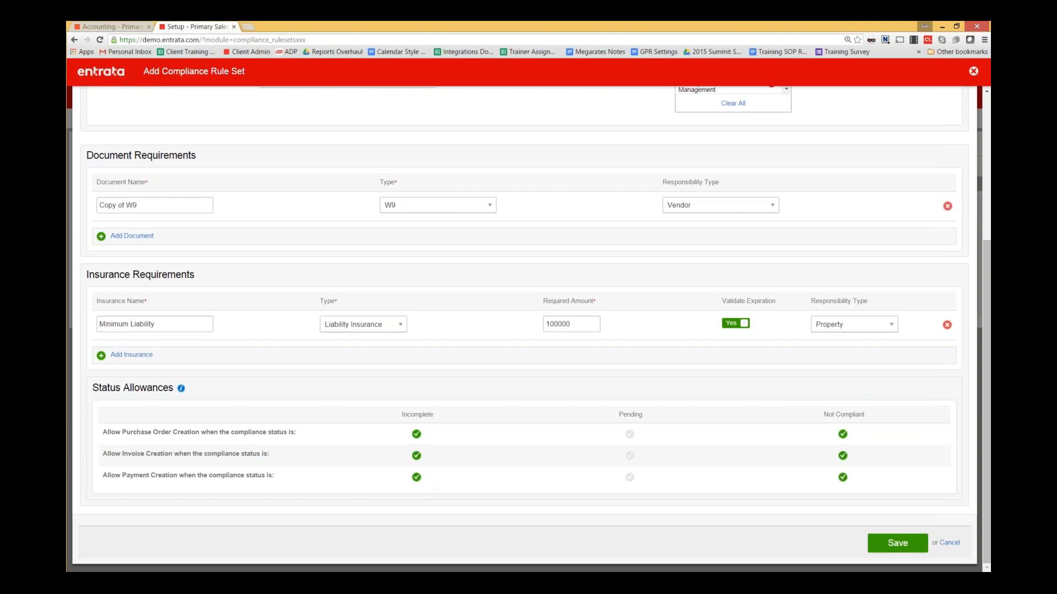
left_click(842, 477)
left_click(842, 455)
left_click(842, 434)
left_click(898, 543)
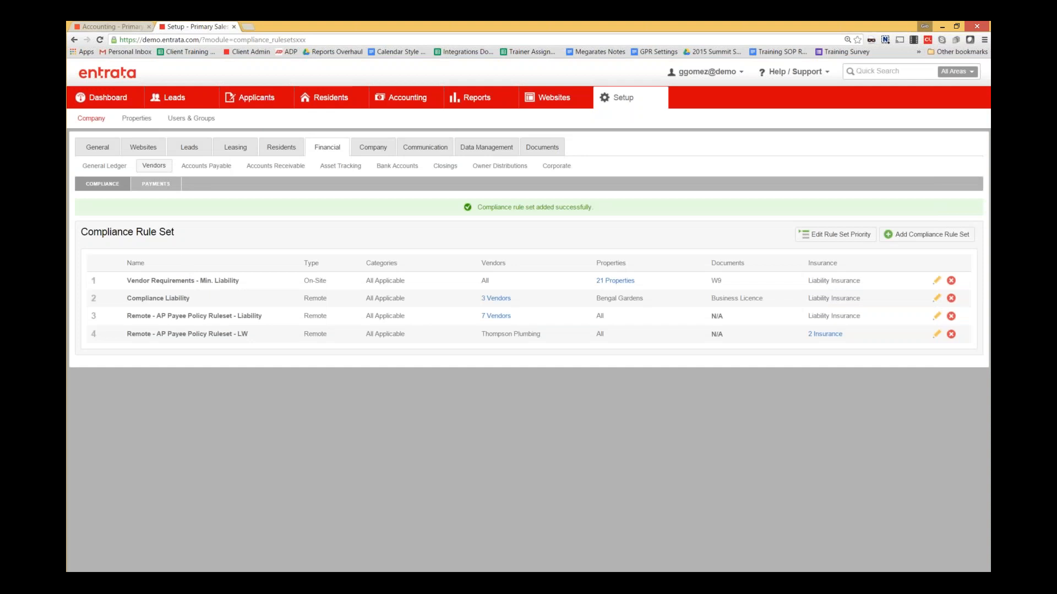
- Open Longhorn Villas' required insurance request from the vendor's Compliance status
left_click(114, 27)
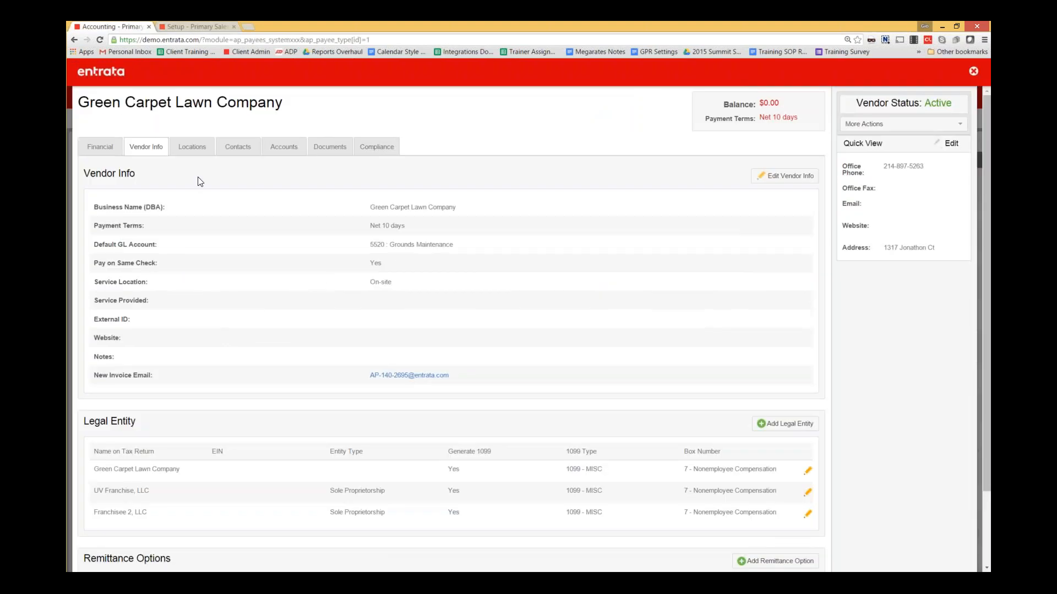
left_click(362, 152)
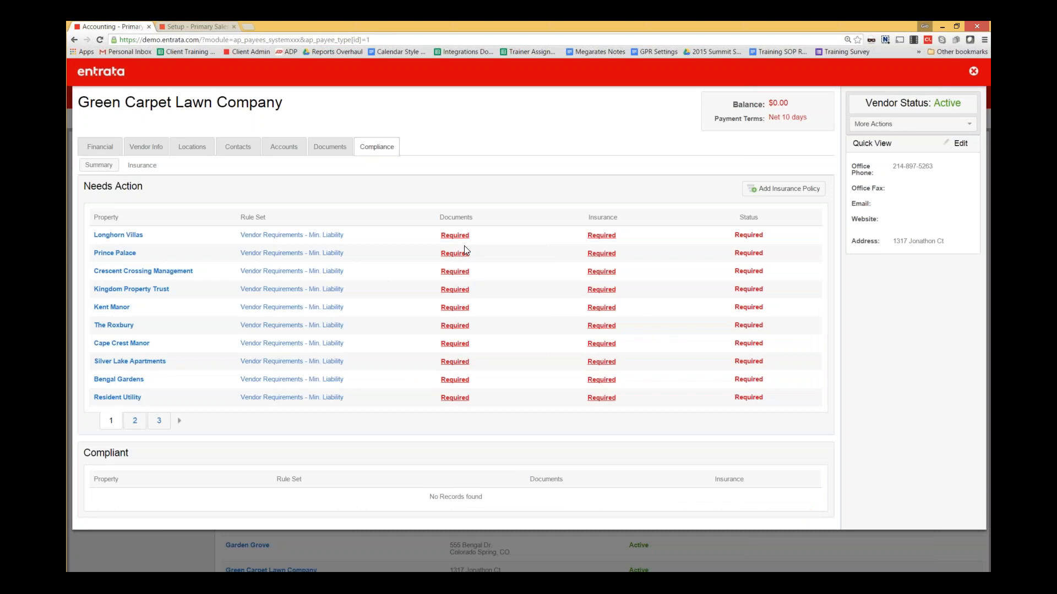
left_click(605, 238)
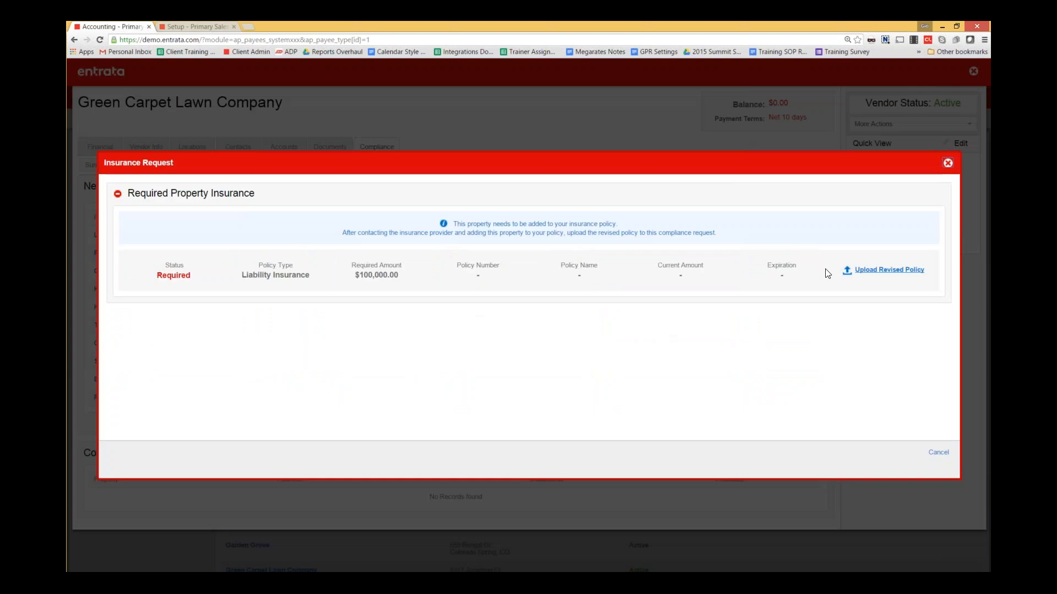
- Create a new insurance policy named Farmers with its policy number and a 100000 amount
left_click(869, 271)
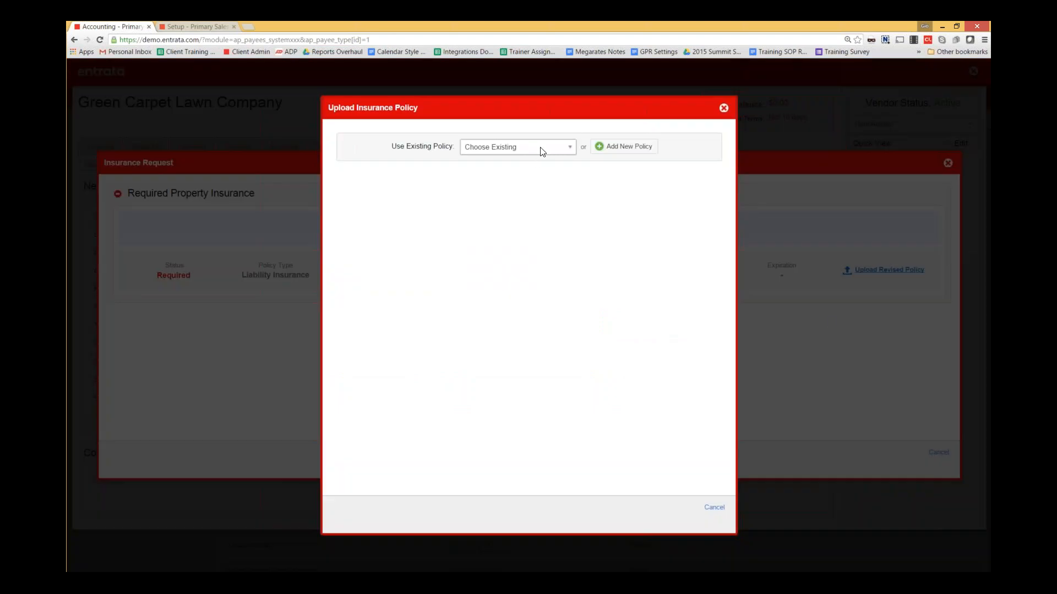
left_click(624, 146)
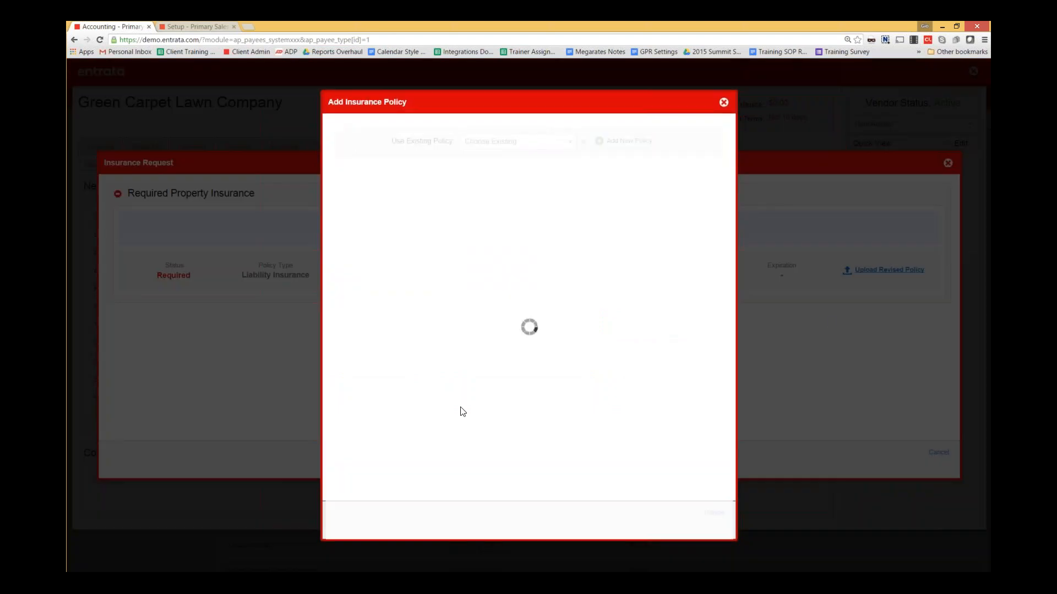
left_click(508, 159)
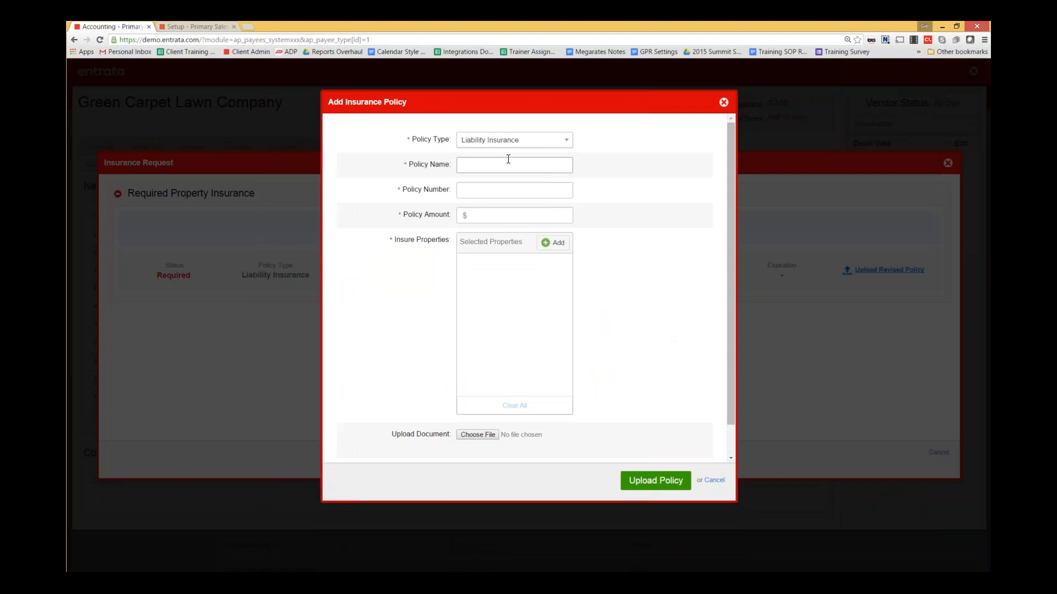
type("1234567890TH")
key("Tab")
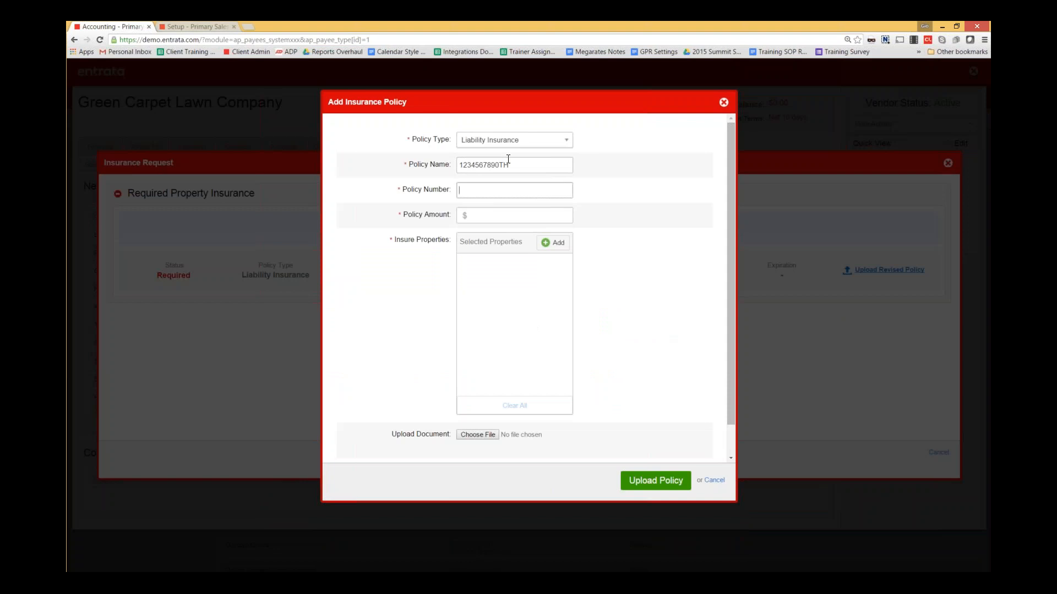
key("shift+Tab")
key("ctrl+c")
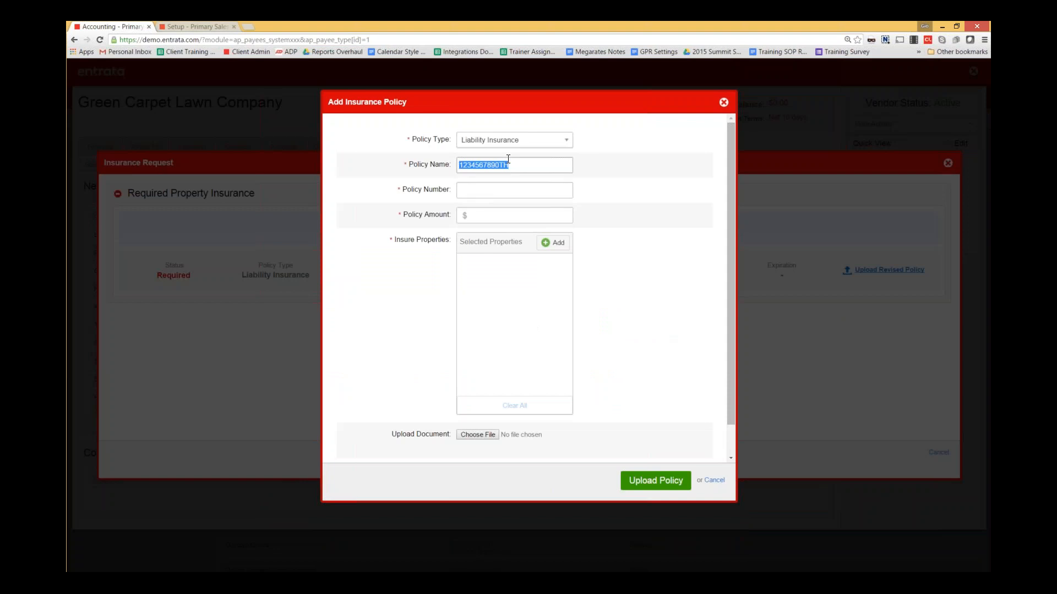
key("BackSpace")
left_click(514, 193)
key("ctrl+v")
left_click(516, 164)
type("d")
key("BackSpace")
type("Farmers")
key("Tab")
key("Tab")
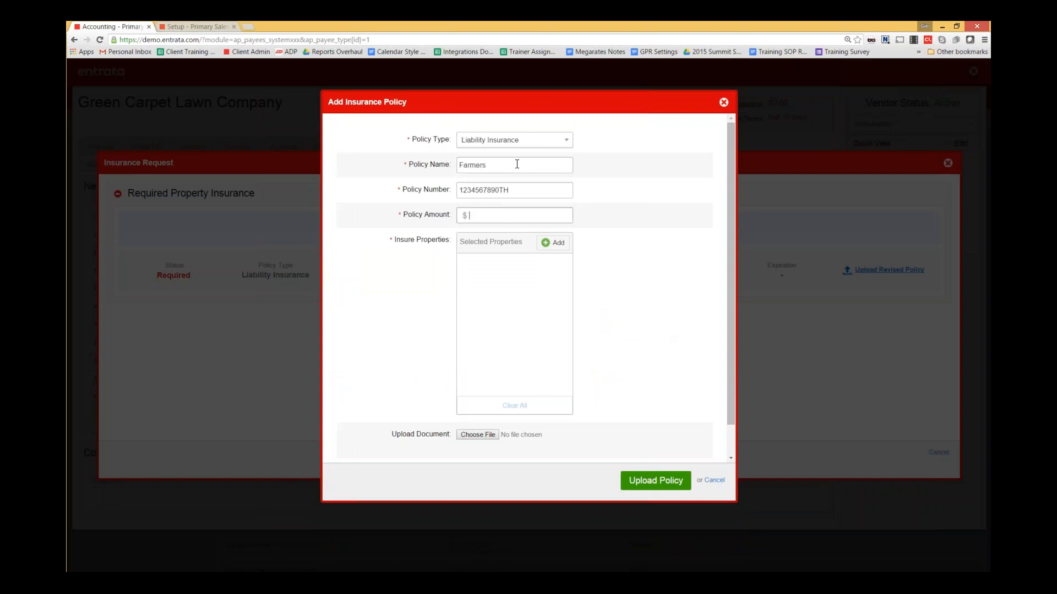
type("100000")
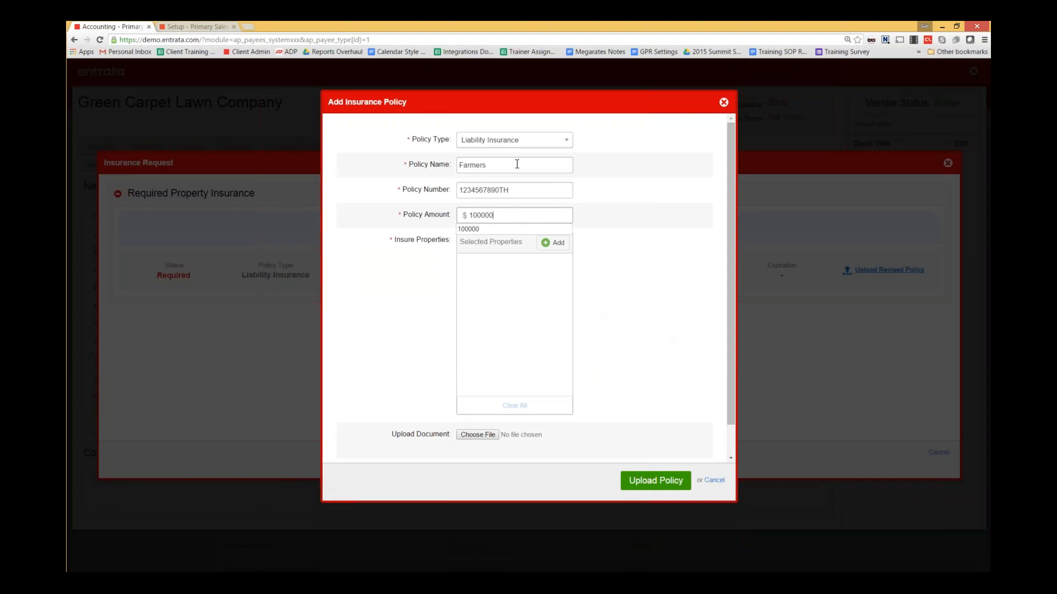
- Cover all properties, set expiration to 08/31/2016, save the policy, and close the request
left_click(557, 245)
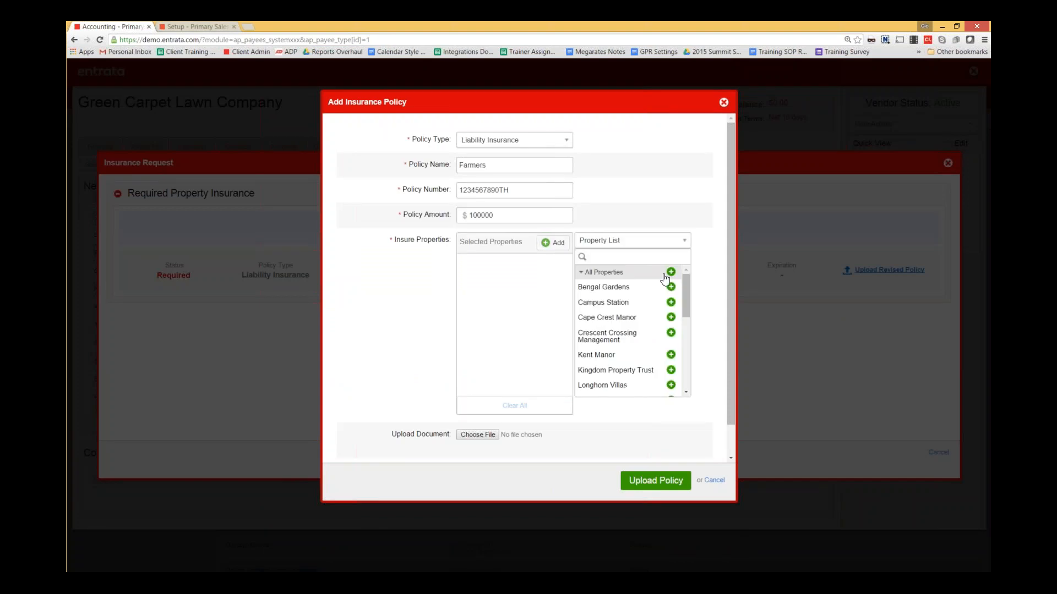
left_click(671, 271)
left_click(670, 172)
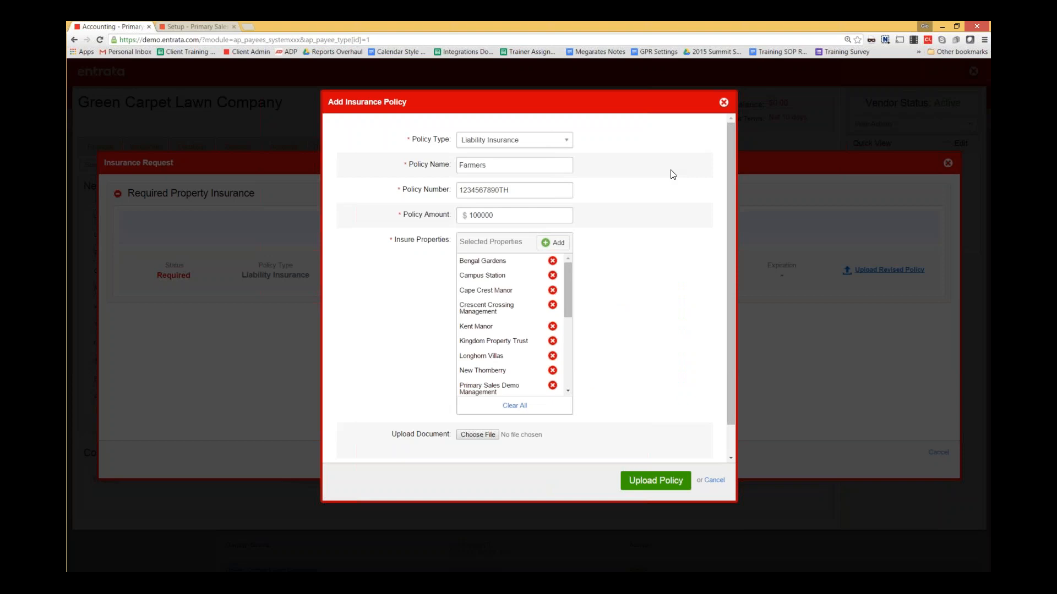
scroll(669, 173, "down", 1)
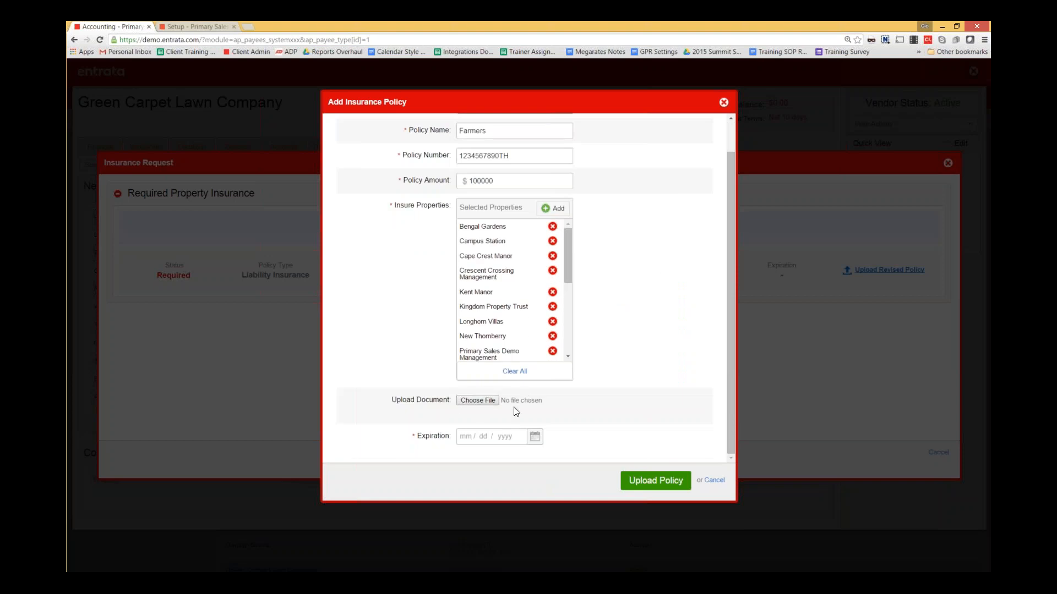
left_click(534, 435)
left_click(565, 445)
left_click(566, 445)
left_click(565, 445)
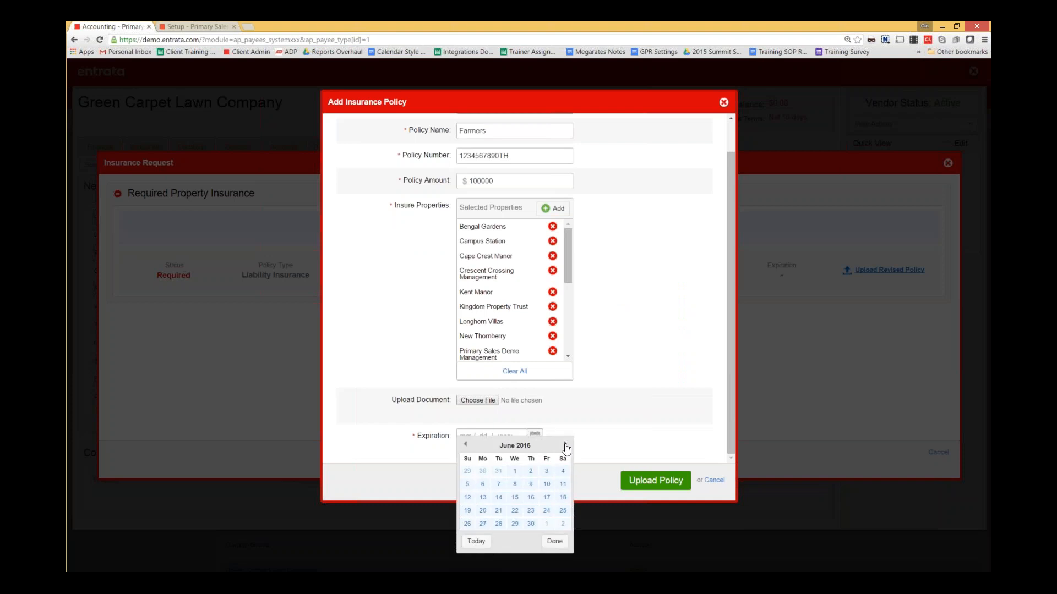
left_click(565, 446)
left_click(566, 446)
left_click(531, 524)
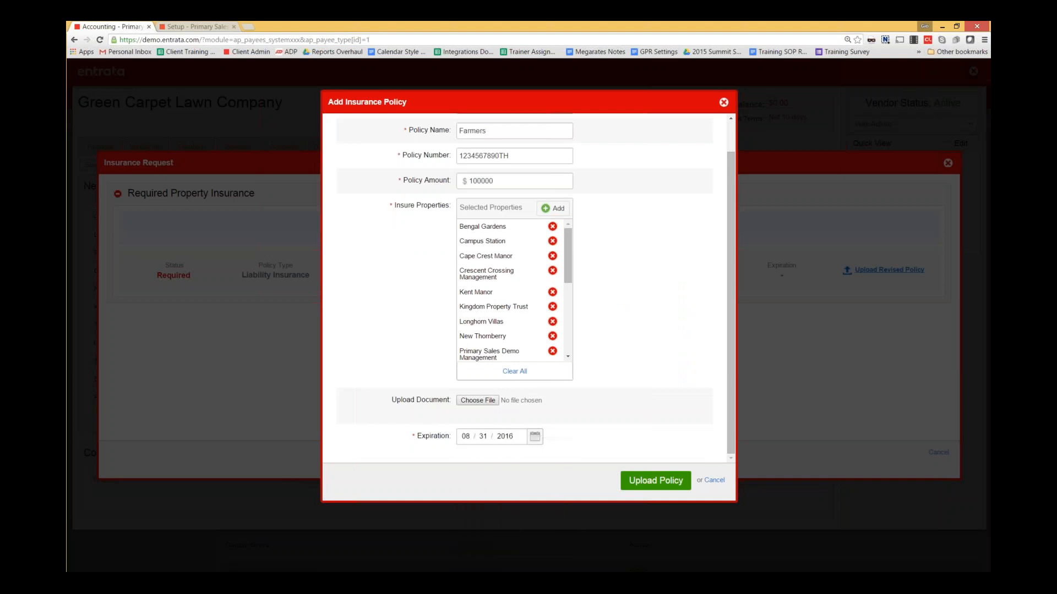
left_click(656, 481)
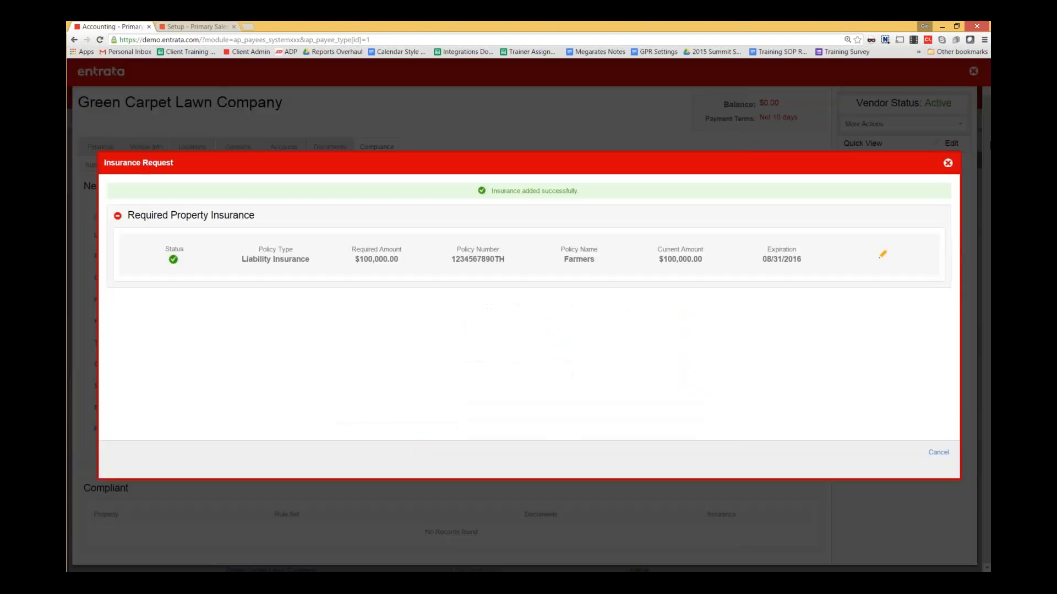
left_click(948, 163)
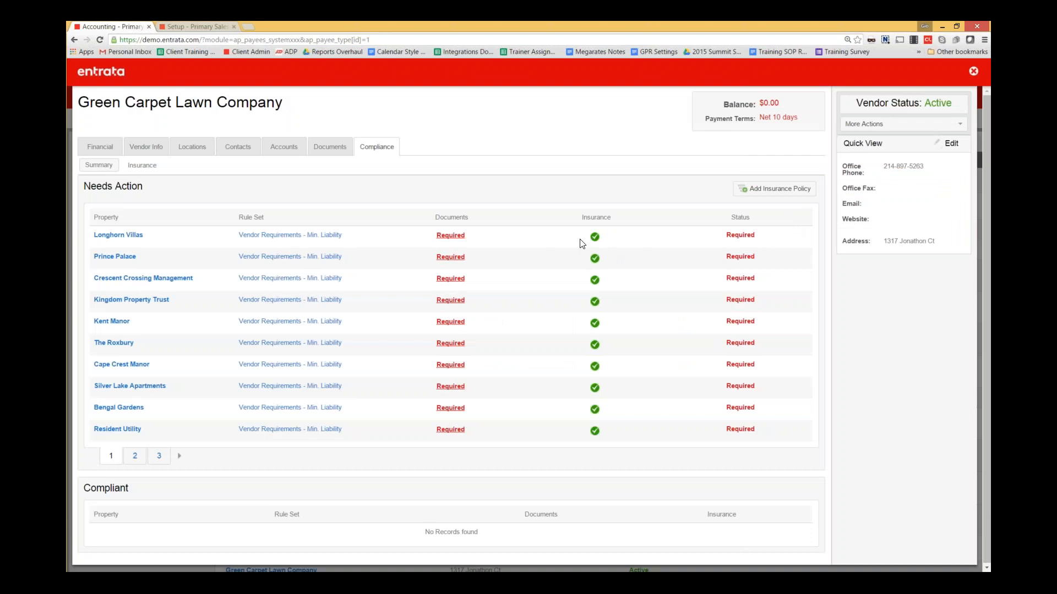
- Upload a lease PDF from Downloads as Longhorn Villas' required W9 document
left_click(451, 238)
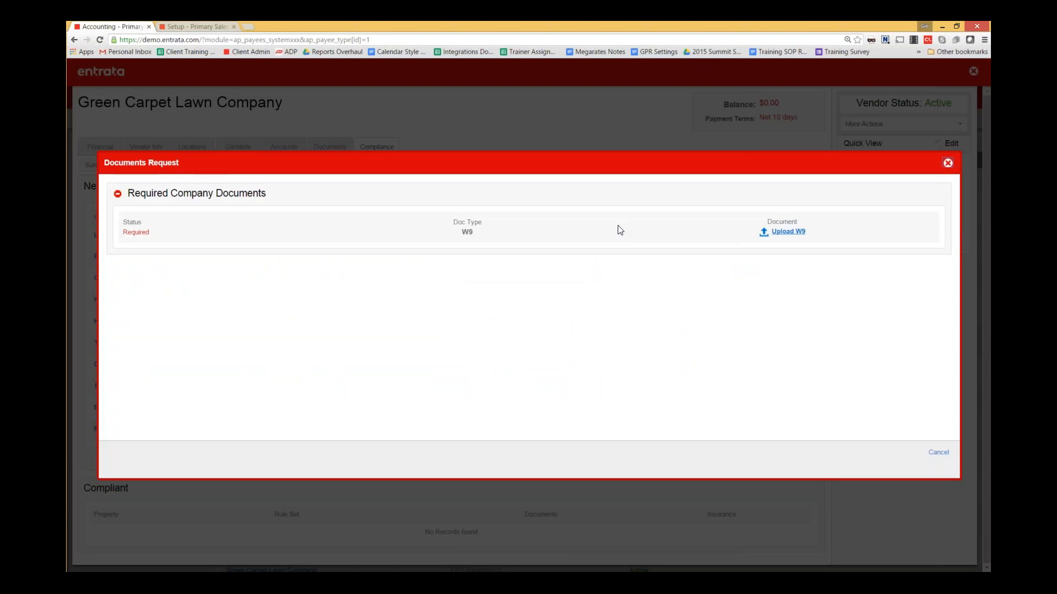
left_click(788, 232)
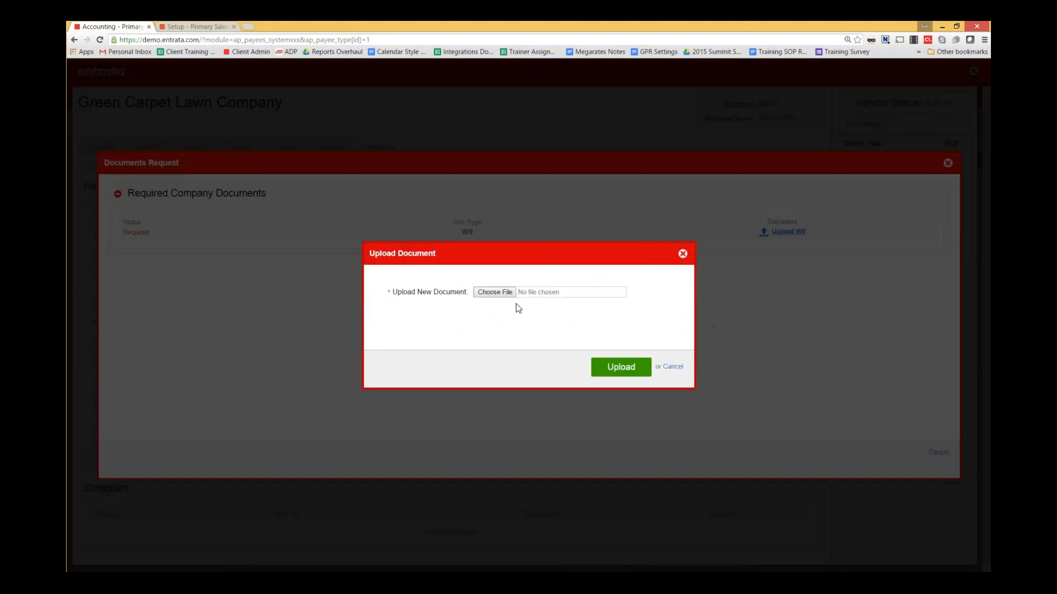
left_click(513, 294)
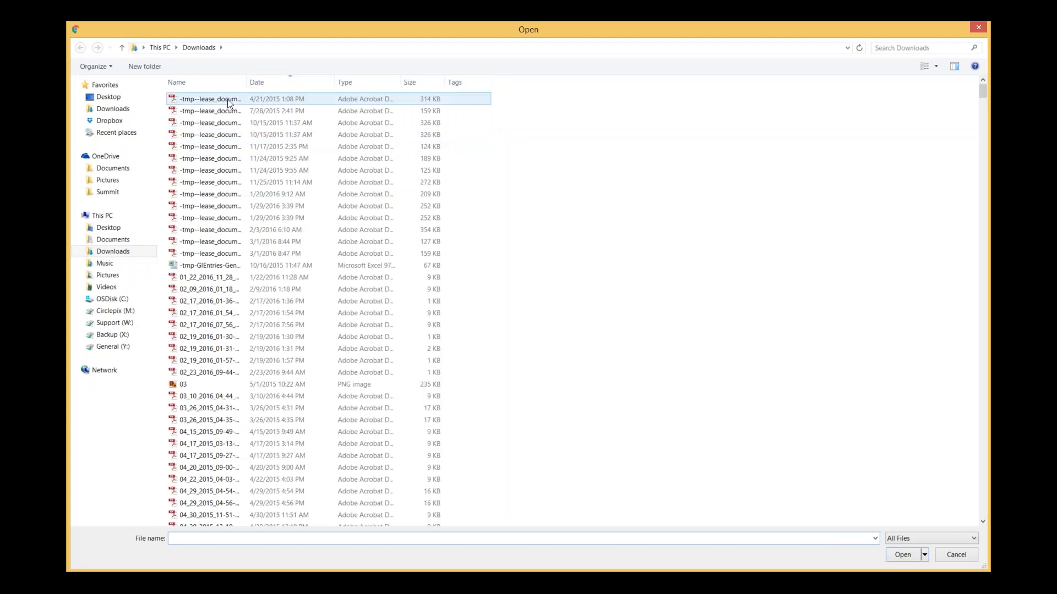
left_click(209, 99)
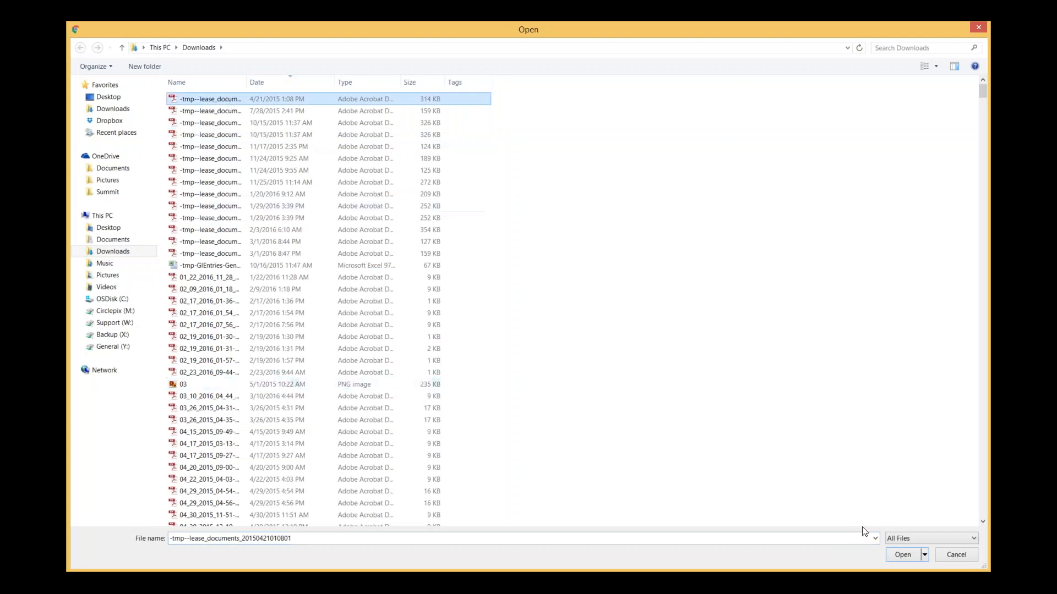
left_click(903, 555)
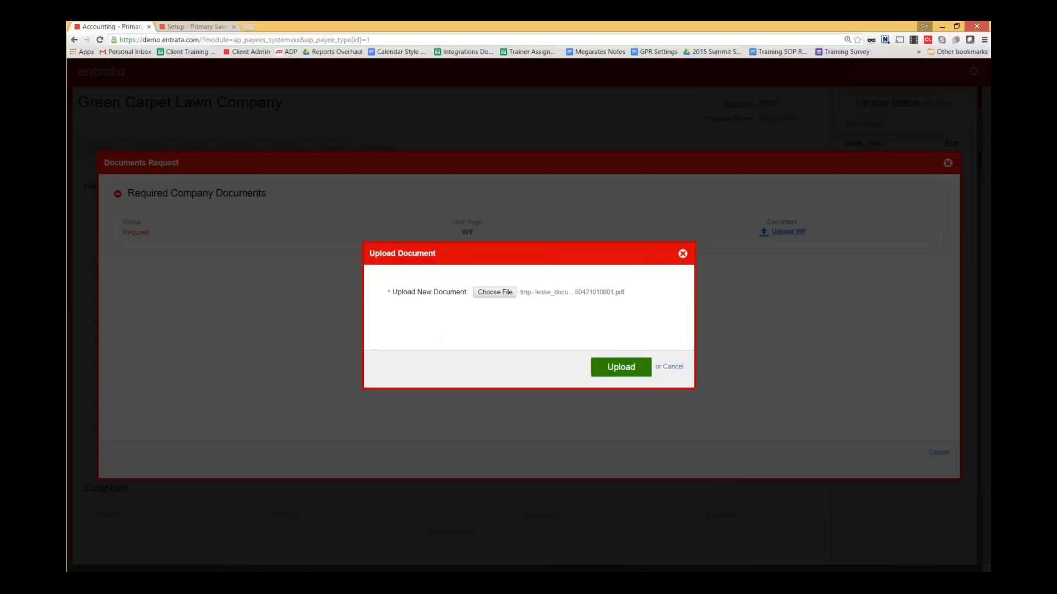
left_click(620, 367)
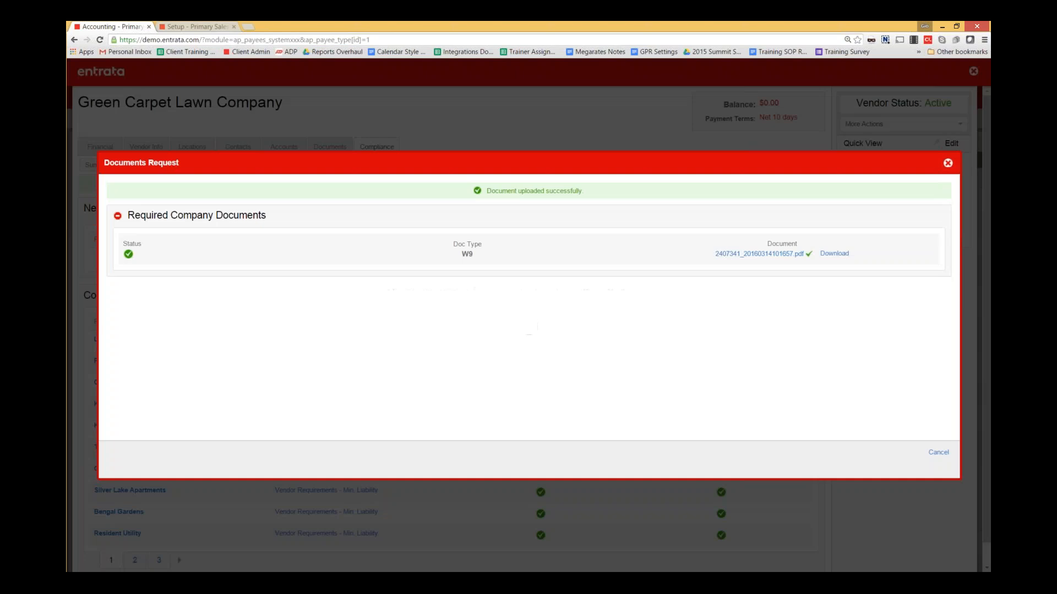
left_click(947, 163)
scroll(453, 322, "down", 1)
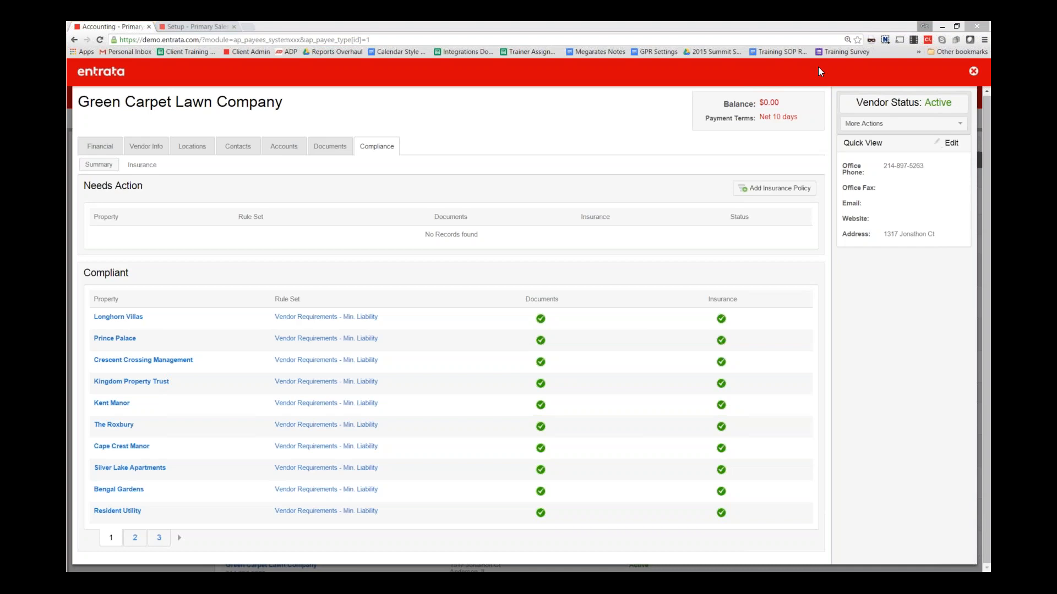
- Close the vendor record and open PO 288 for ACE Carpet Cleaning from Purchase Orders
left_click(973, 72)
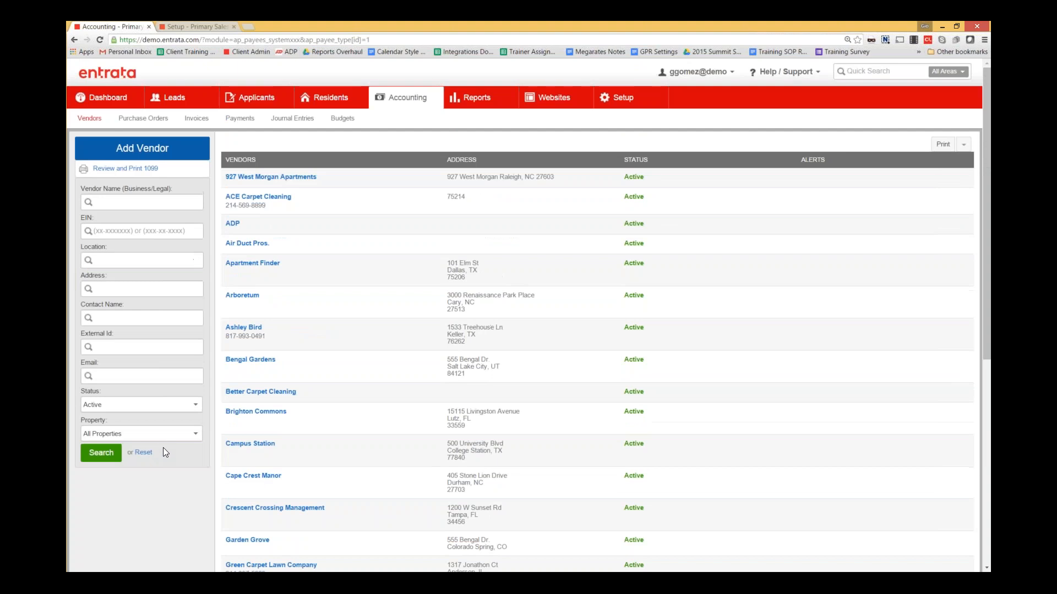
left_click(135, 119)
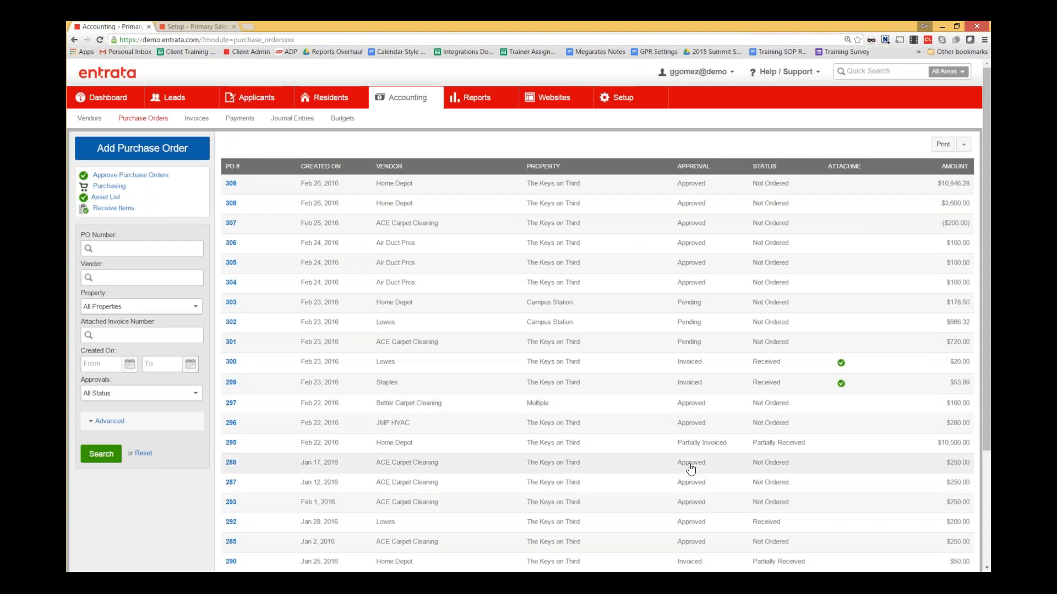
left_click(690, 467)
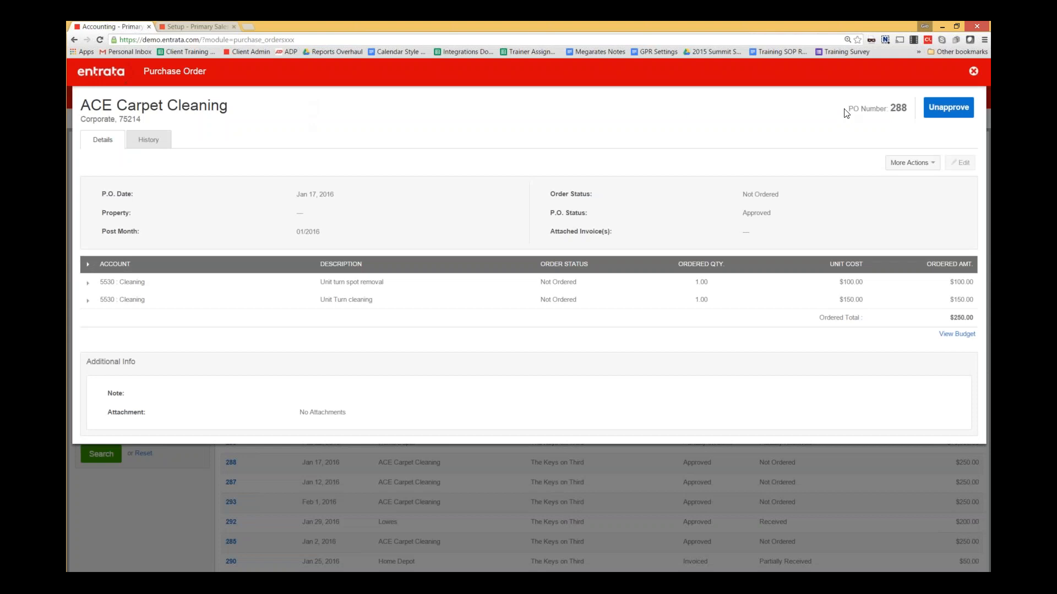
left_click_drag(846, 112, 908, 109)
- Check PO 288's More Actions list, dismiss it, then close the purchase order
left_click(877, 142)
left_click(924, 166)
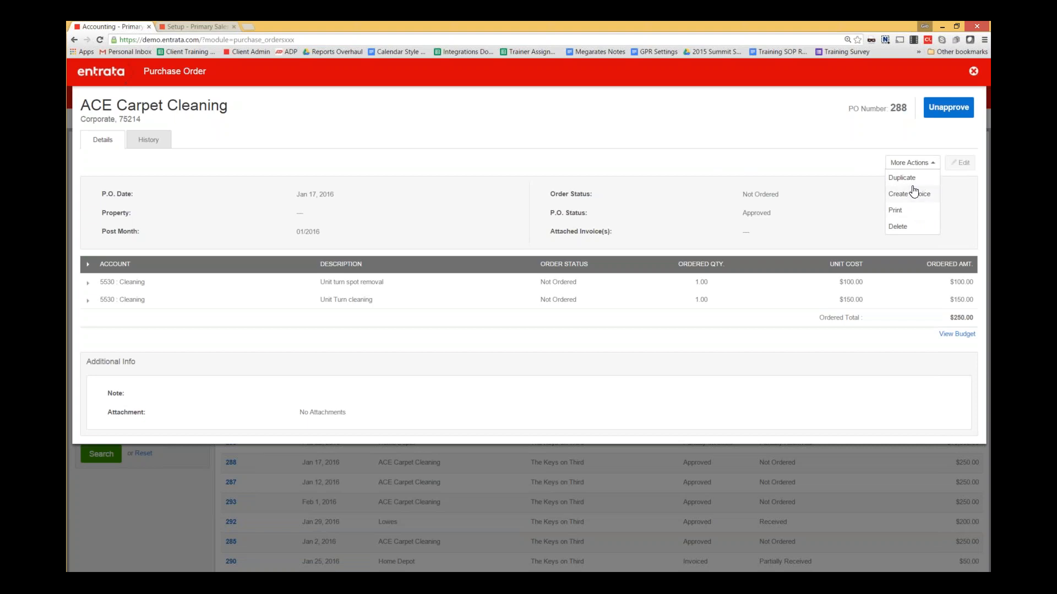
left_click(224, 163)
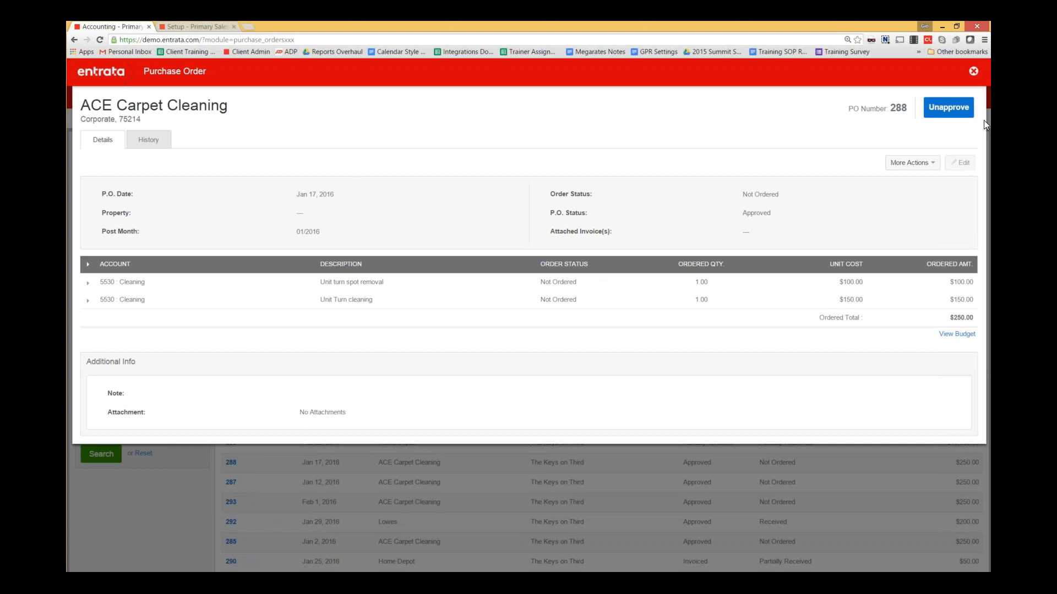
left_click(919, 163)
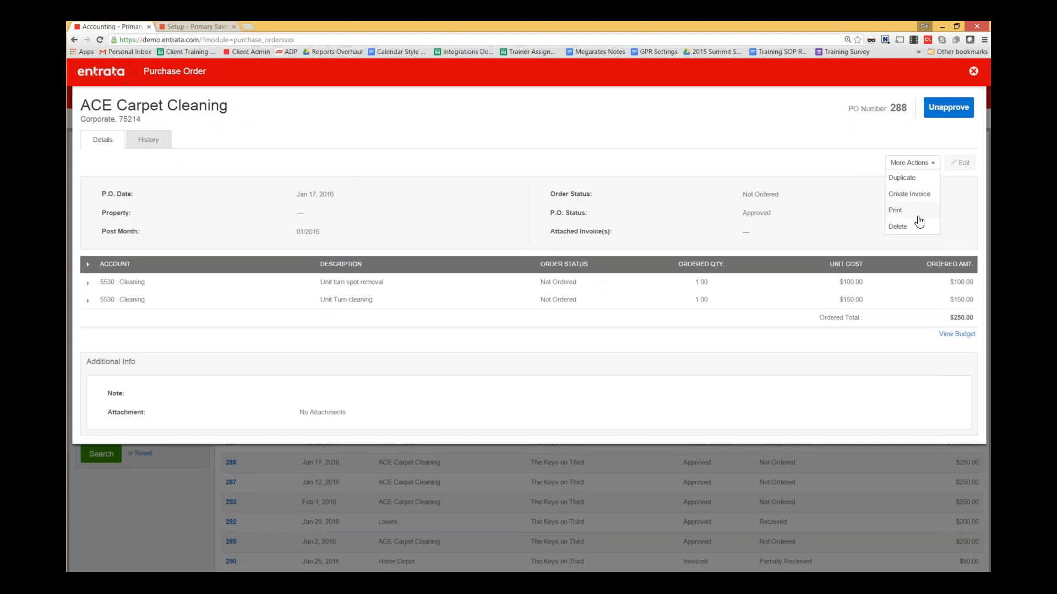
left_click(880, 138)
left_click(973, 71)
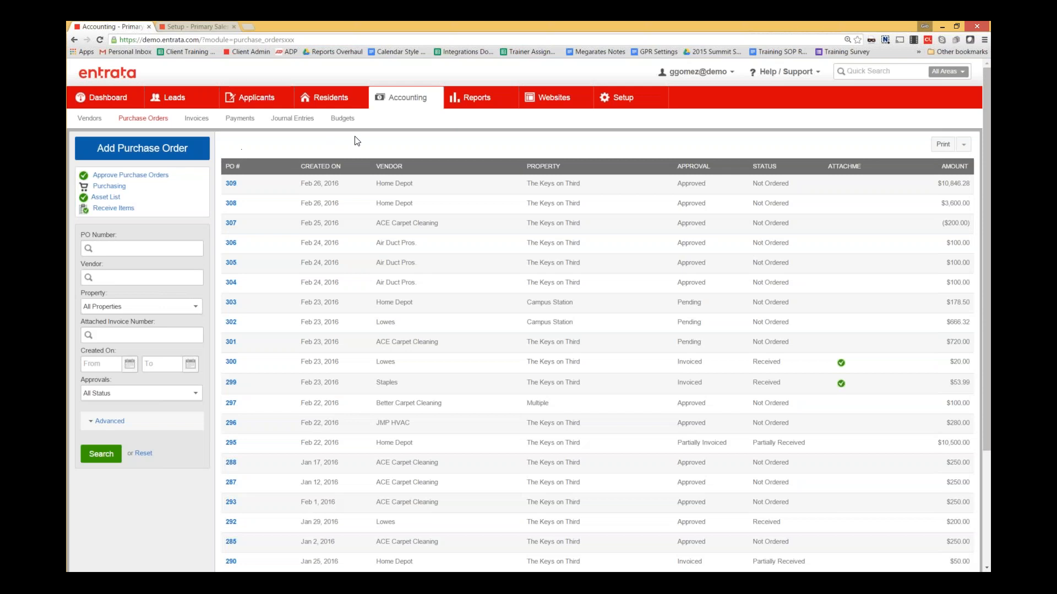
- Open a blank Add Purchase Order form dated 03/14/2016 from the purchase orders list
left_click(161, 158)
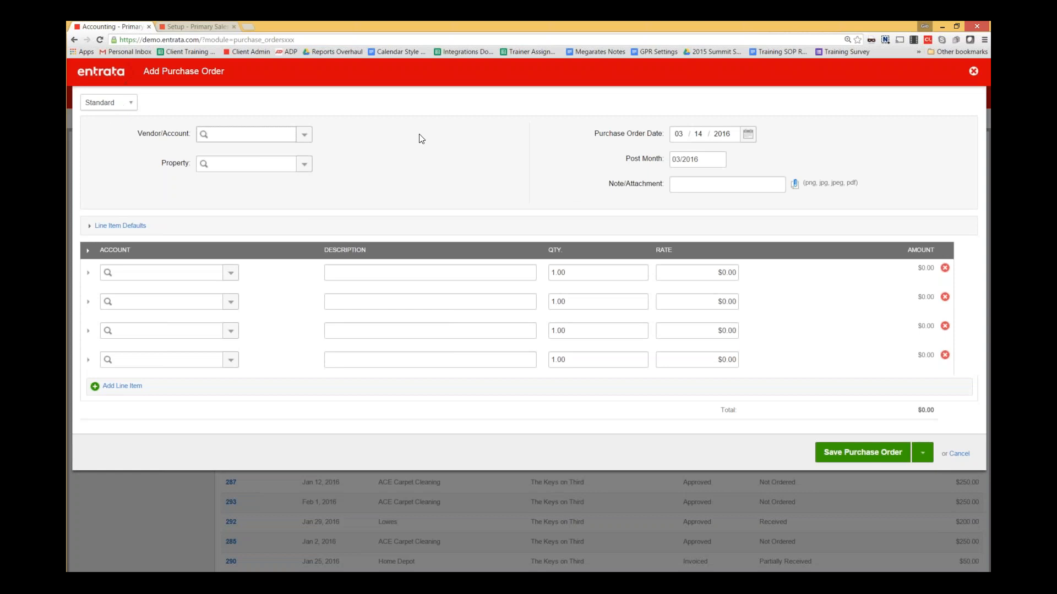
- Choose ACE Carpet Cleaning as the purchase order's vendor and switch the order type to Catalog
left_click(232, 272)
left_click(120, 226)
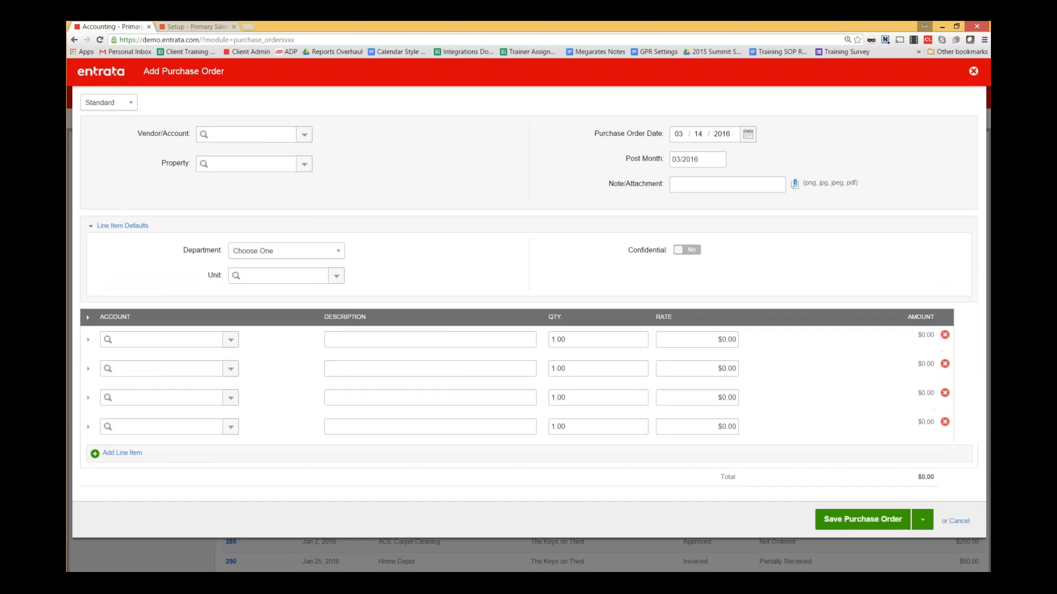
left_click(305, 134)
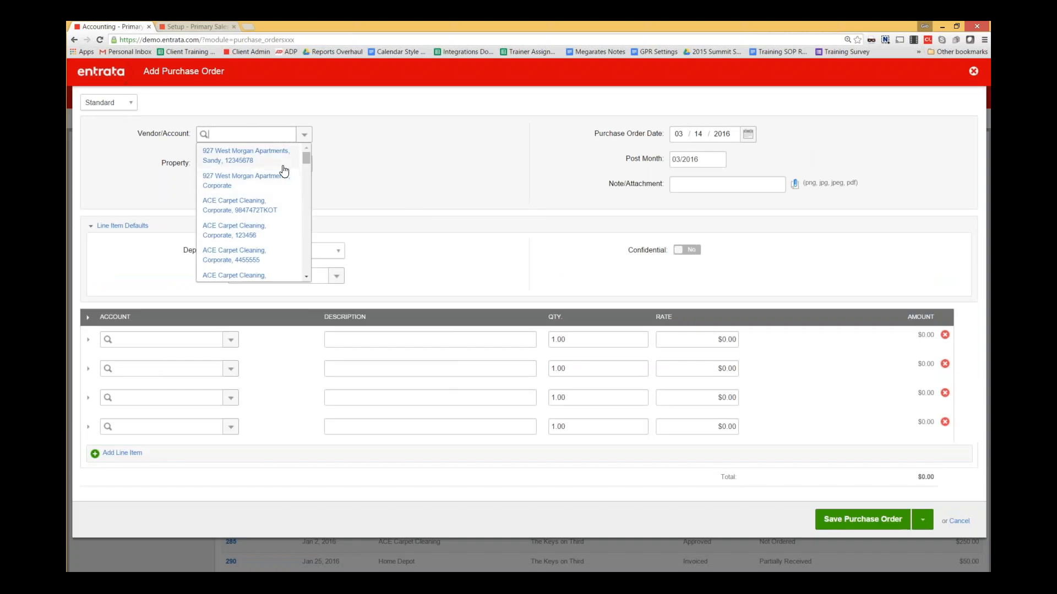
scroll(253, 215, "down", 1)
left_click(245, 217)
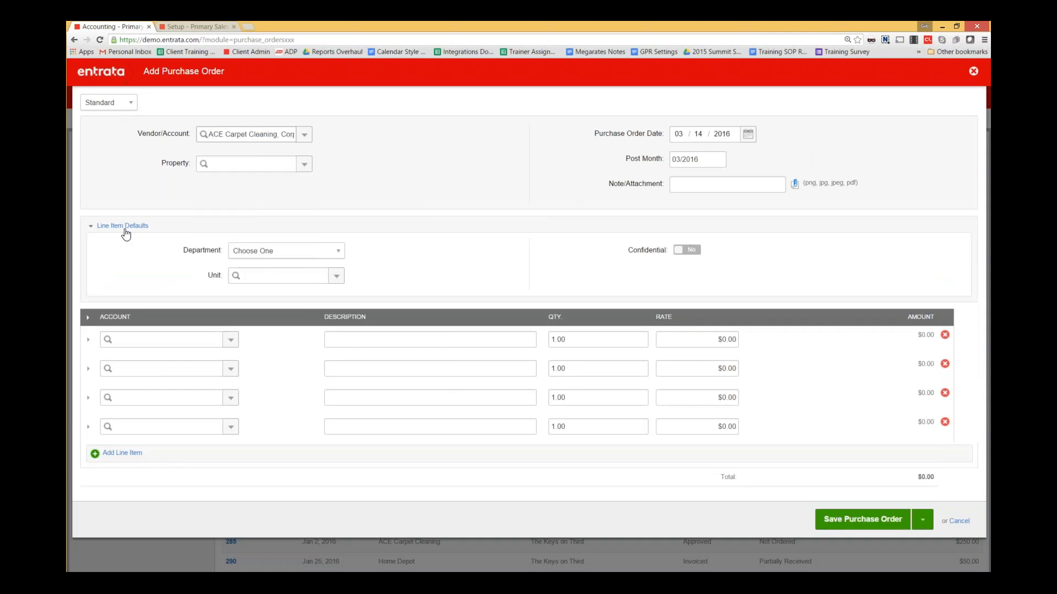
left_click(124, 227)
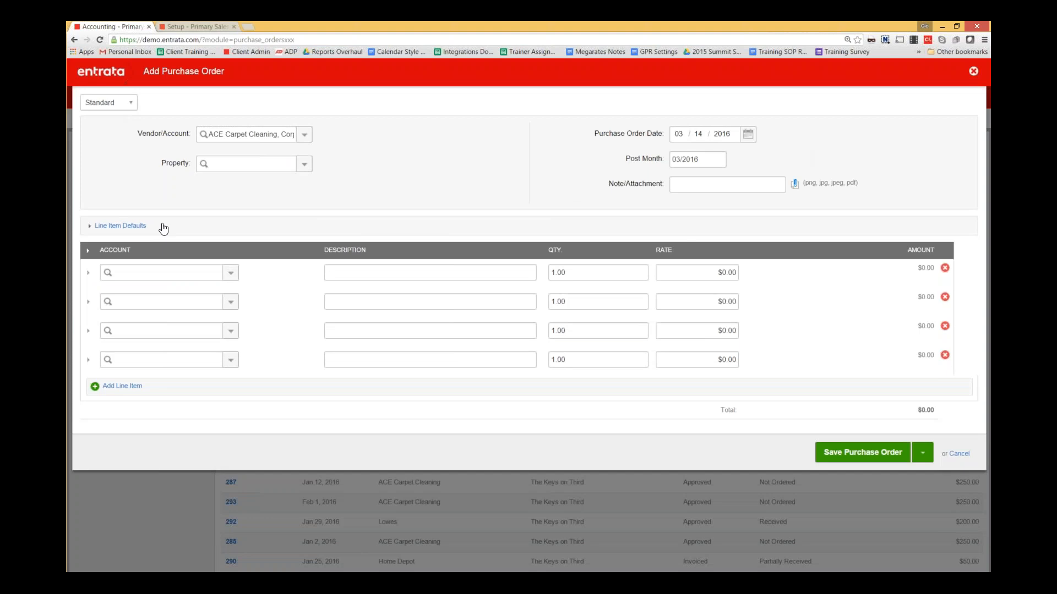
left_click(131, 106)
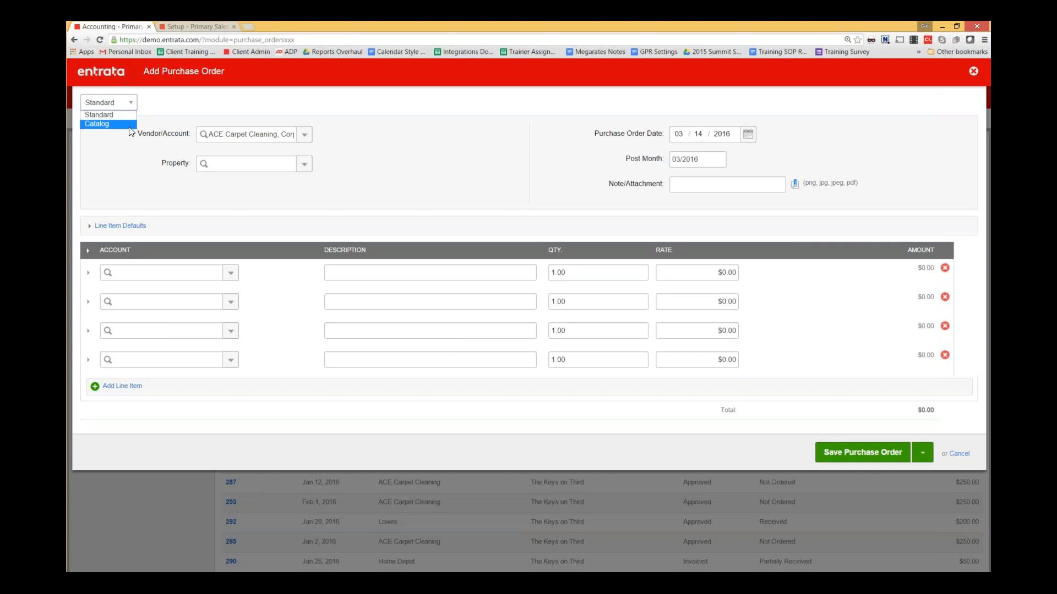
left_click(130, 126)
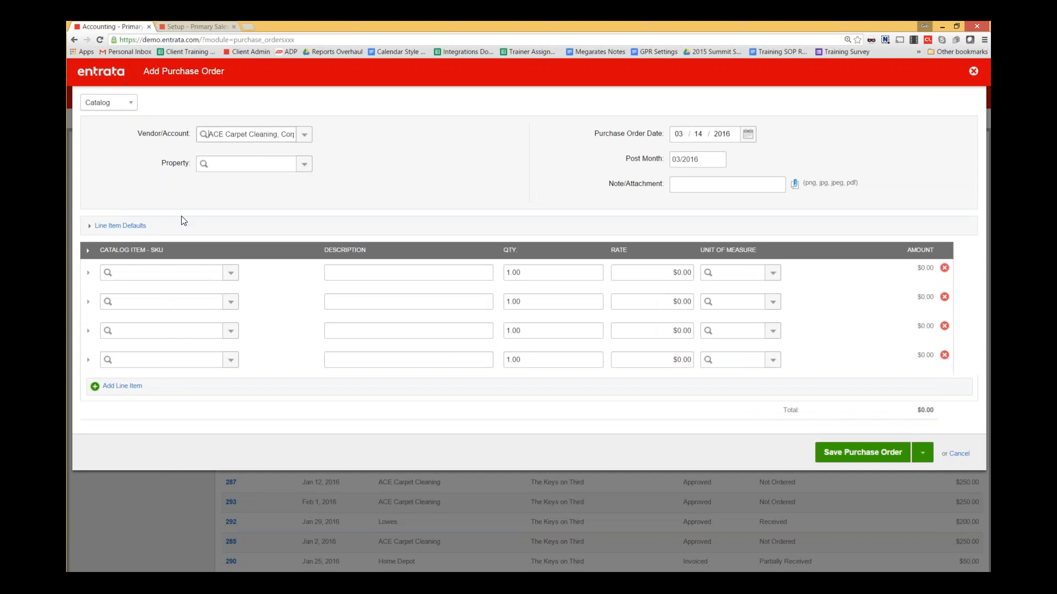
- Look through the first line's catalog items without choosing one, then change the order type back to Standard
left_click(230, 273)
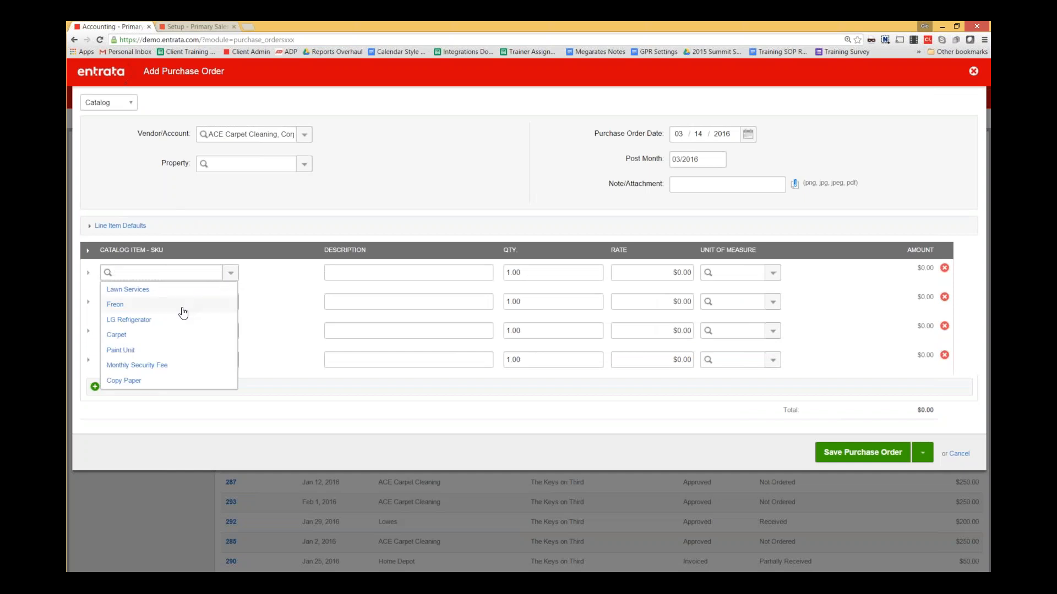
left_click(136, 142)
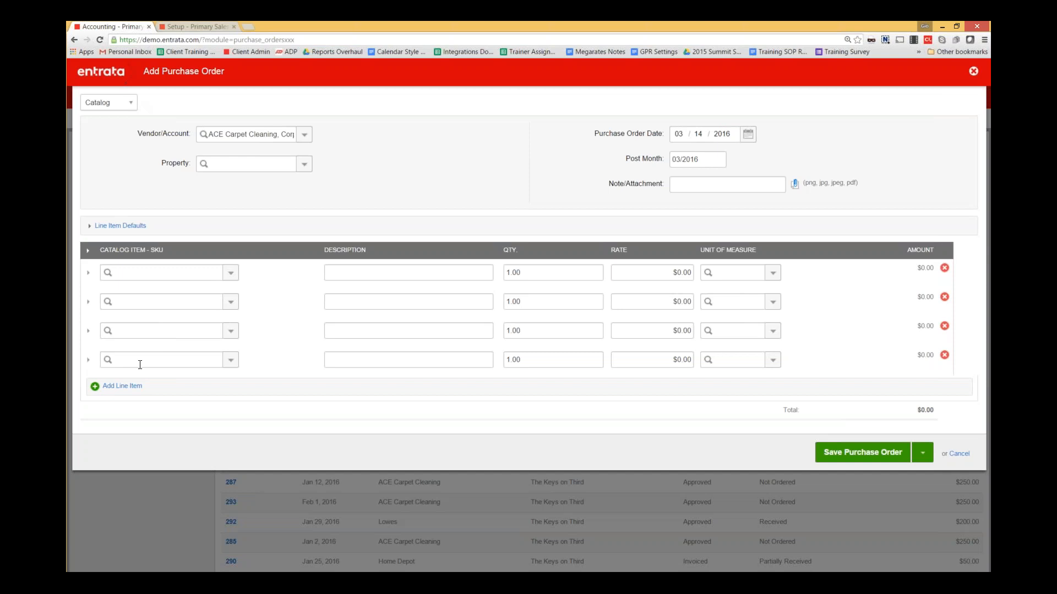
left_click(134, 104)
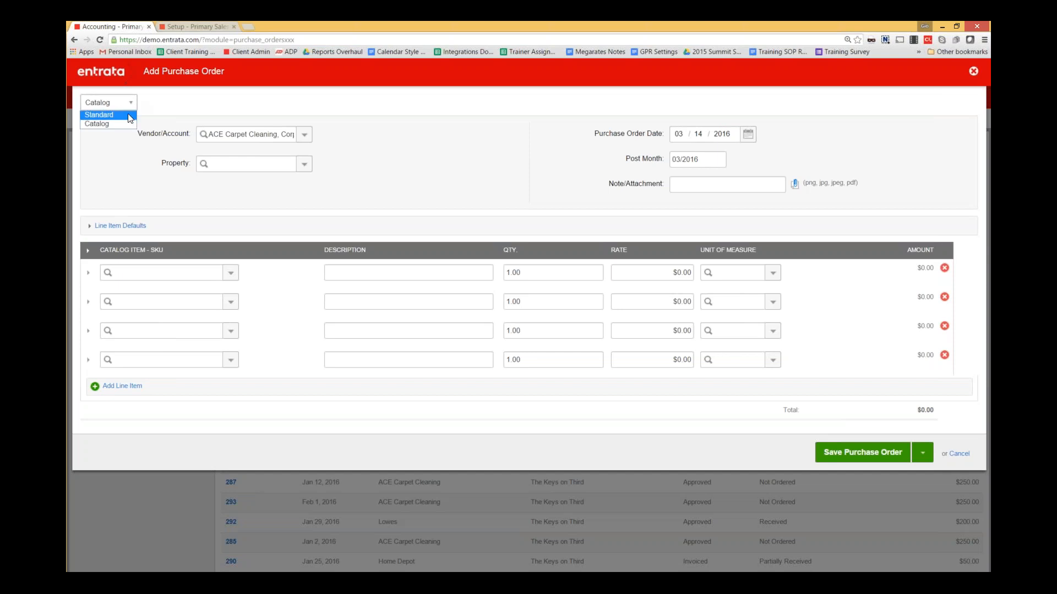
left_click(100, 115)
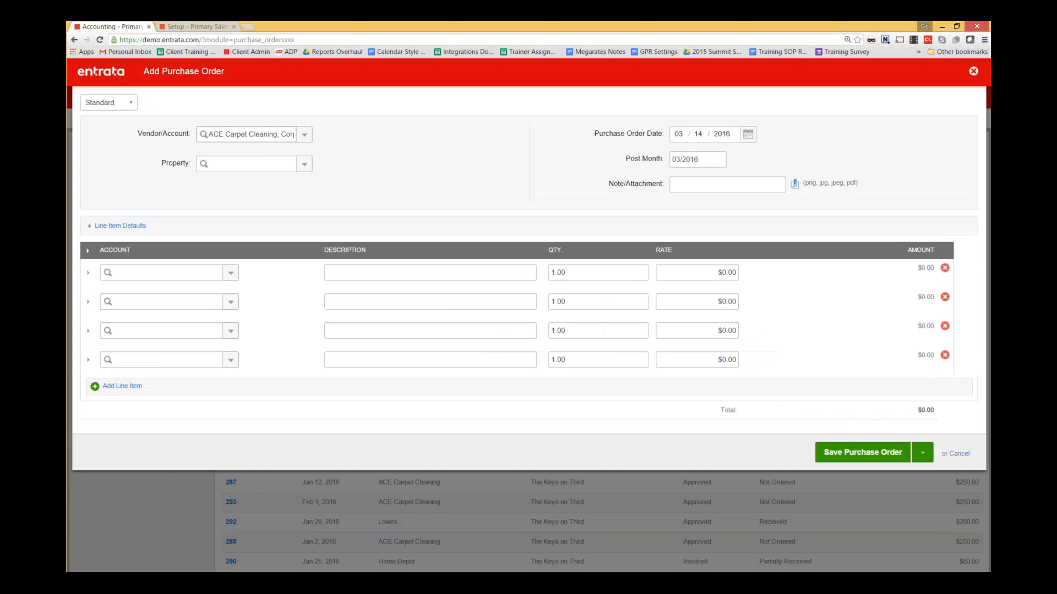
- Expand Line Item Defaults and set the default department to Leasing, replacing an initial Maintenance choice
left_click(113, 227)
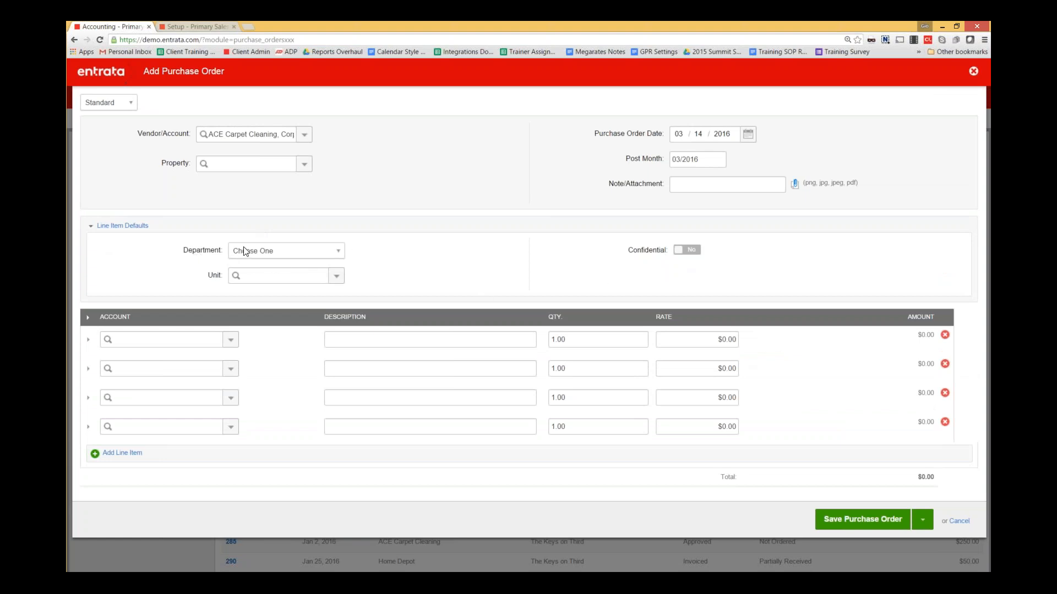
left_click(333, 251)
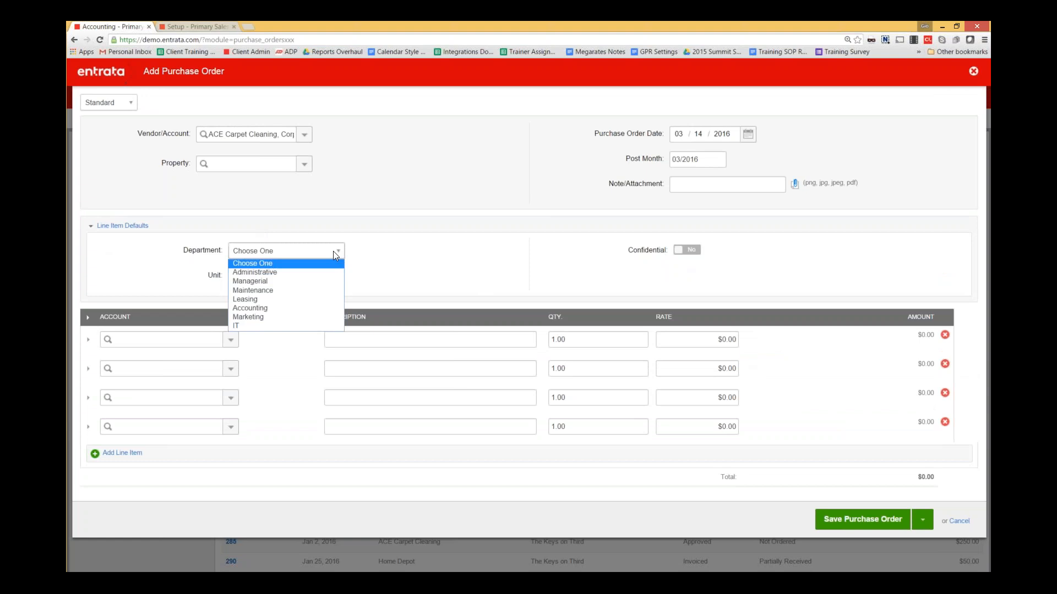
left_click(322, 290)
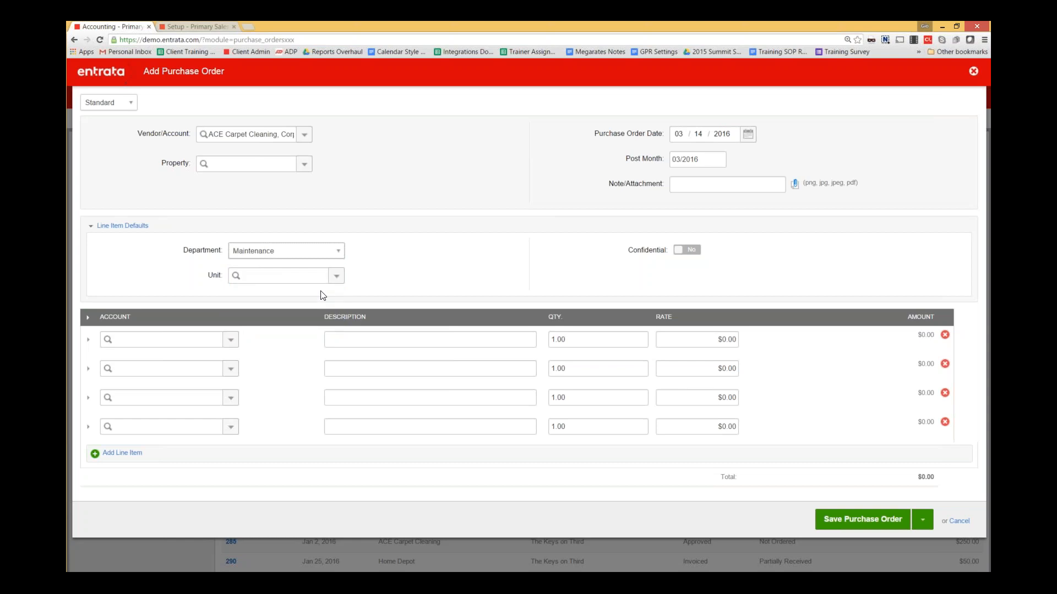
left_click(333, 251)
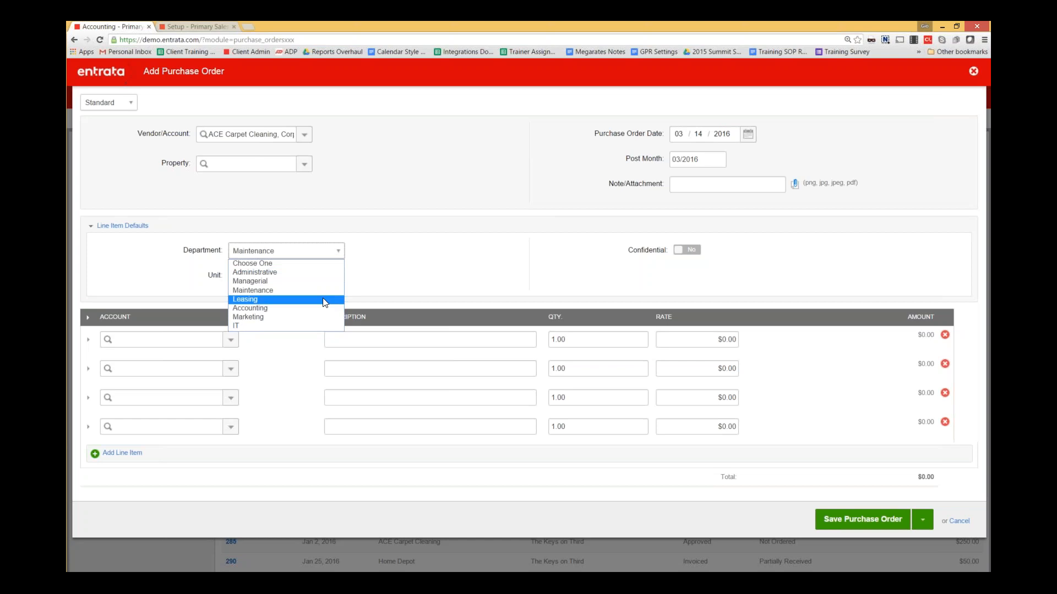
left_click(322, 300)
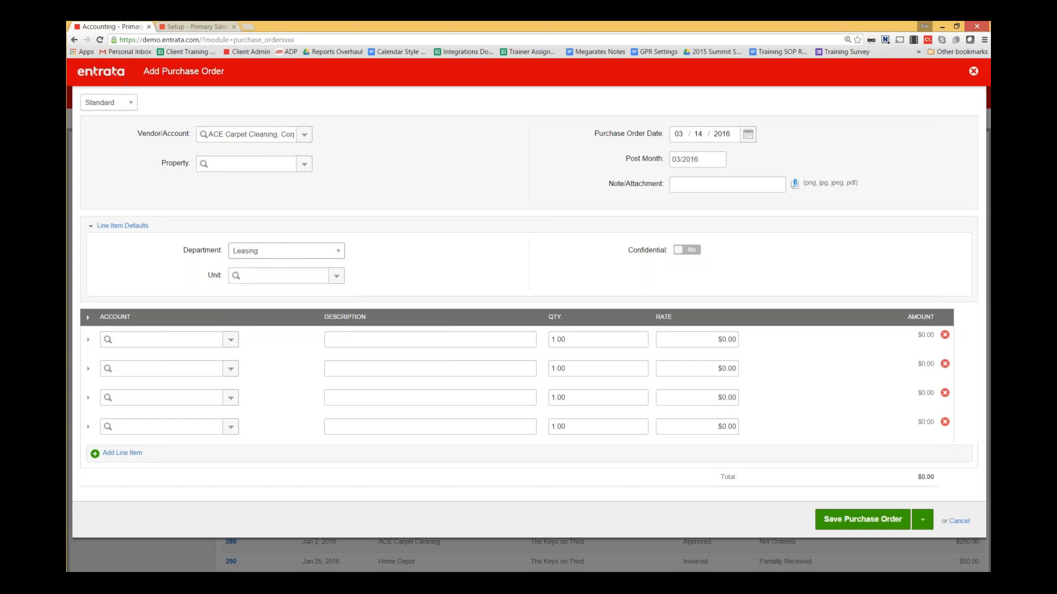
- Set the Line Item Defaults Confidential toggle to Yes
left_click(86, 342)
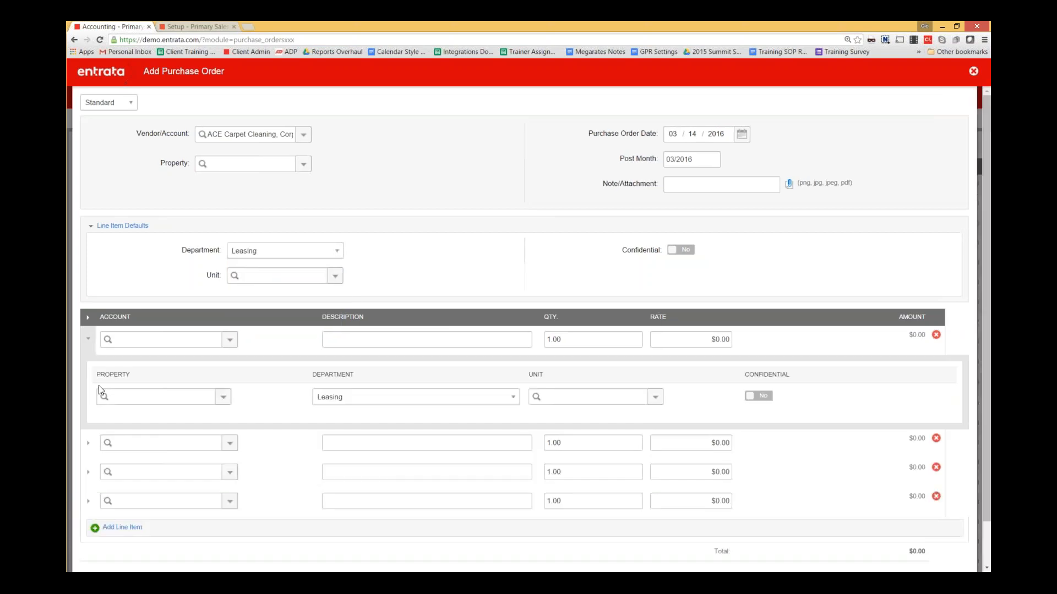
left_click(88, 443)
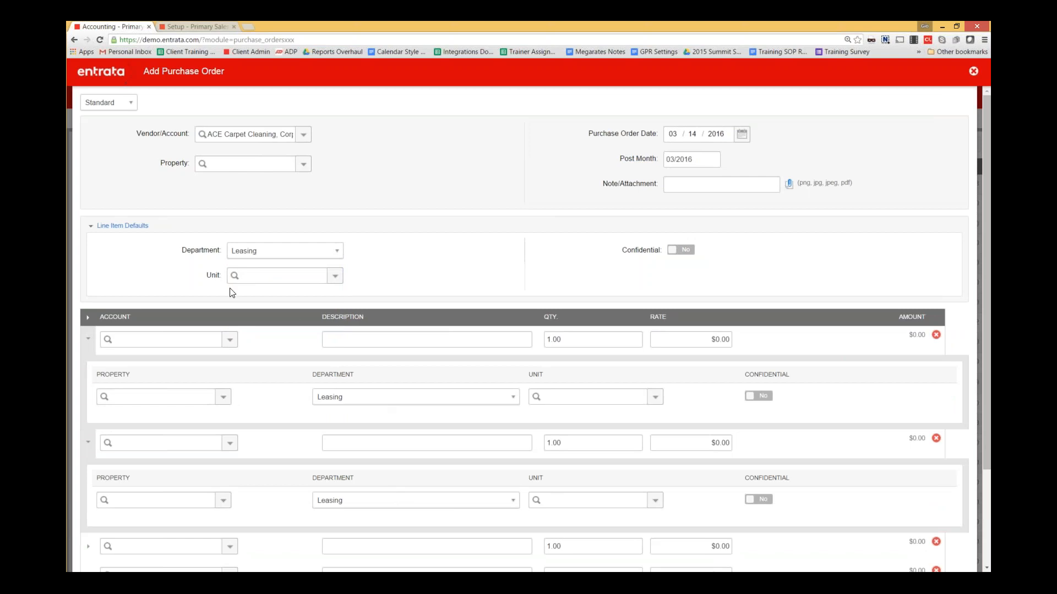
scroll(235, 292, "down", 1)
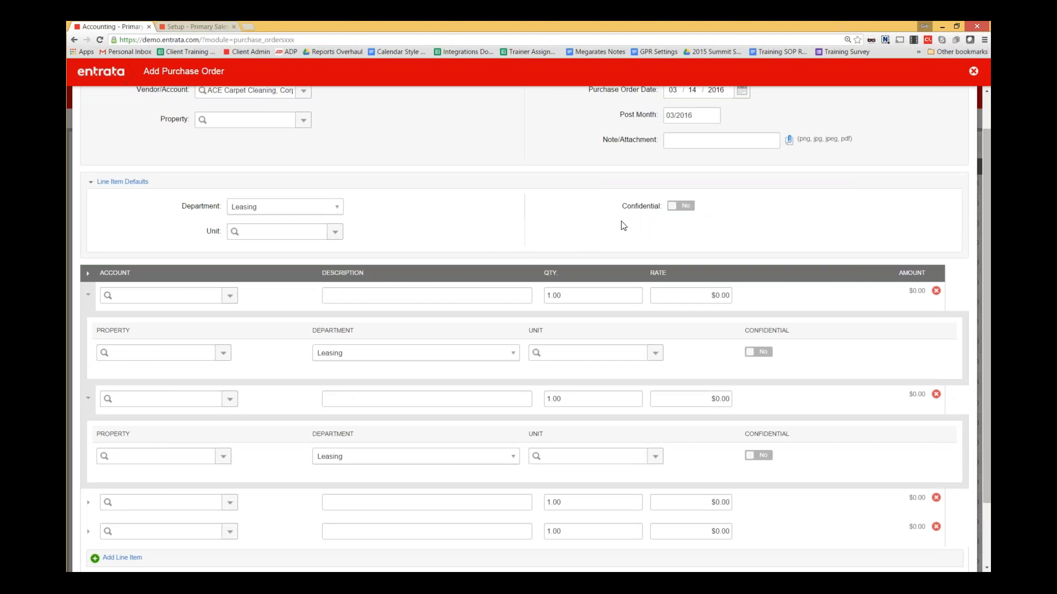
left_click(689, 209)
left_click(89, 297)
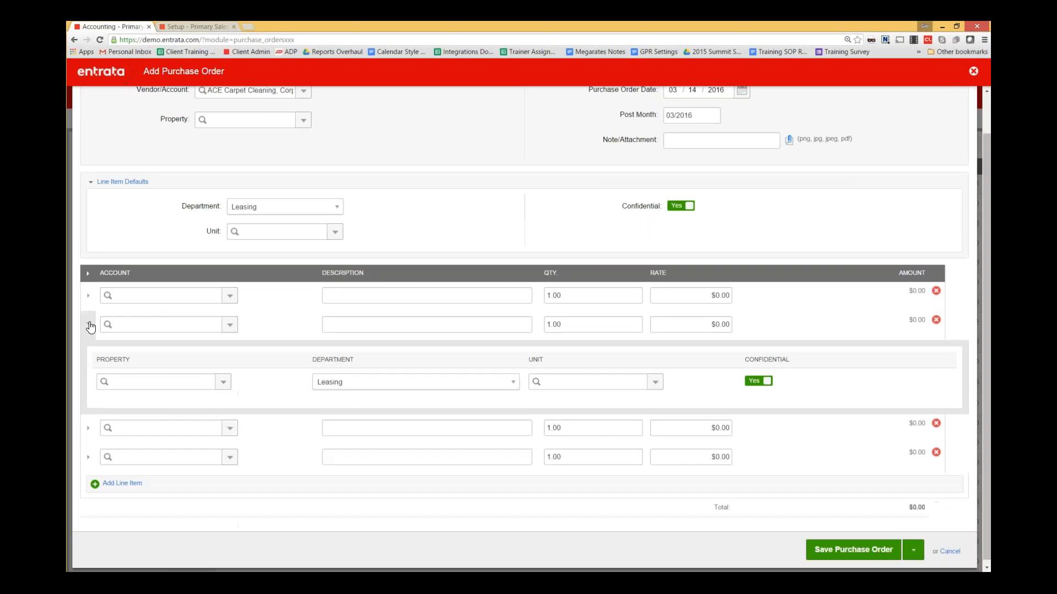
left_click(89, 326)
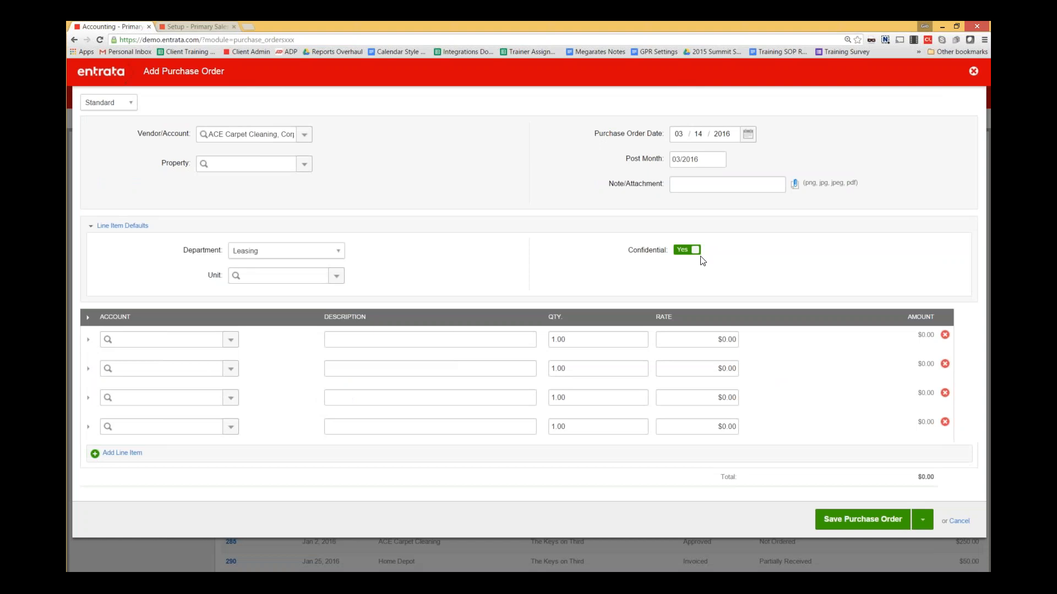
- Set the second line item's Confidential toggle to No
left_click(89, 341)
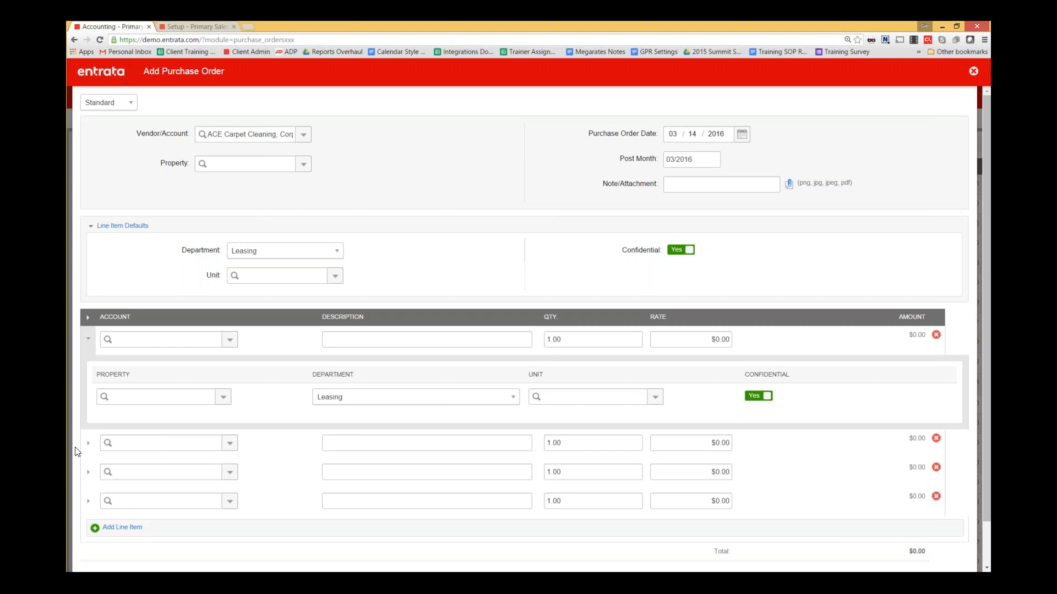
left_click(89, 446)
scroll(762, 414, "down", 2)
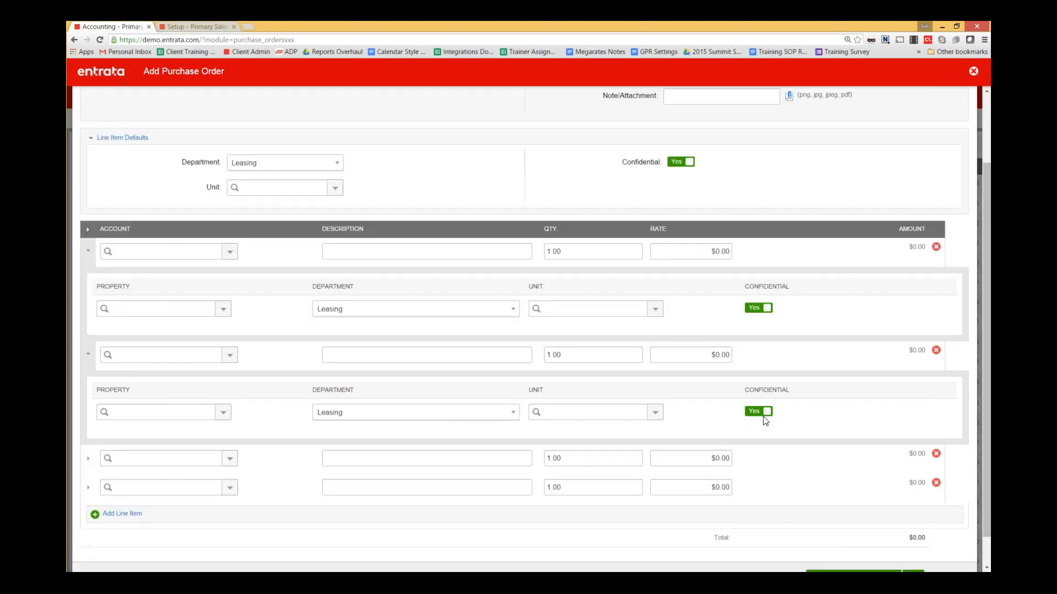
left_click(759, 412)
- View and close the first user's profile in Setup > Users & Groups, then drag the login window in as a tab
left_click(193, 26)
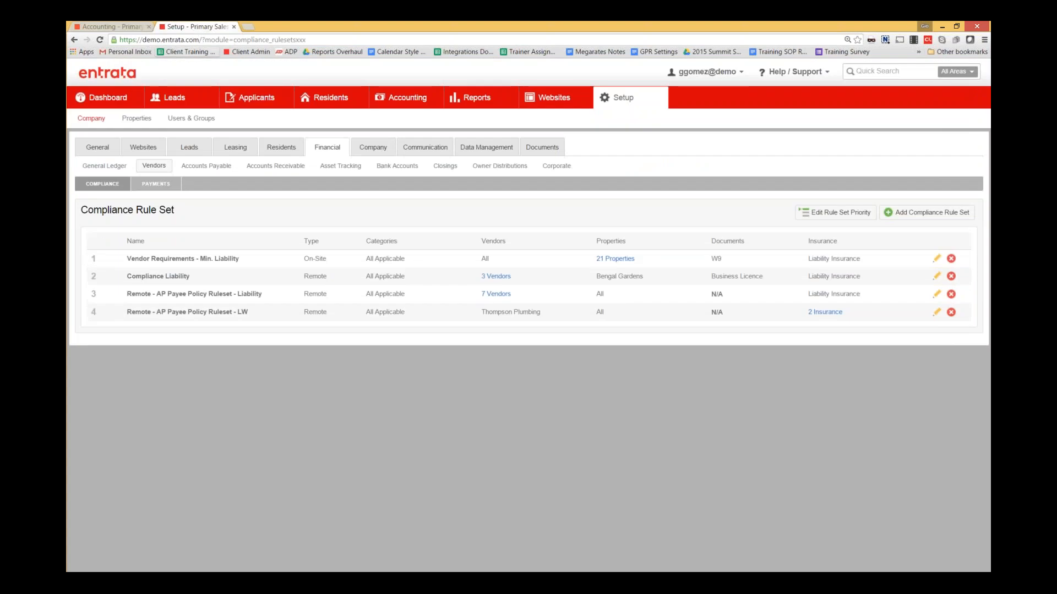
mouse_move(620, 99)
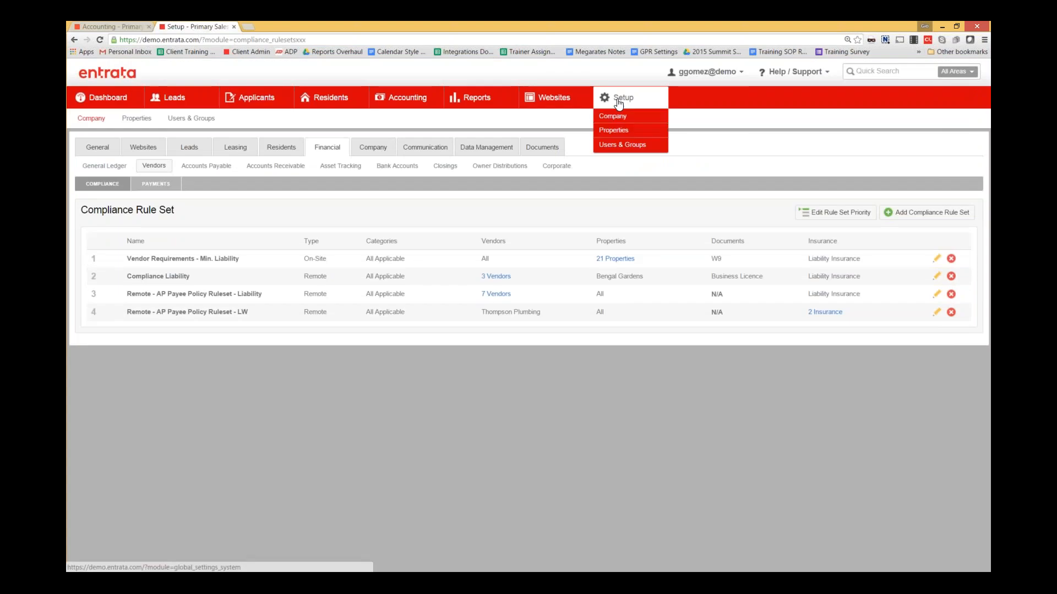
left_click(624, 146)
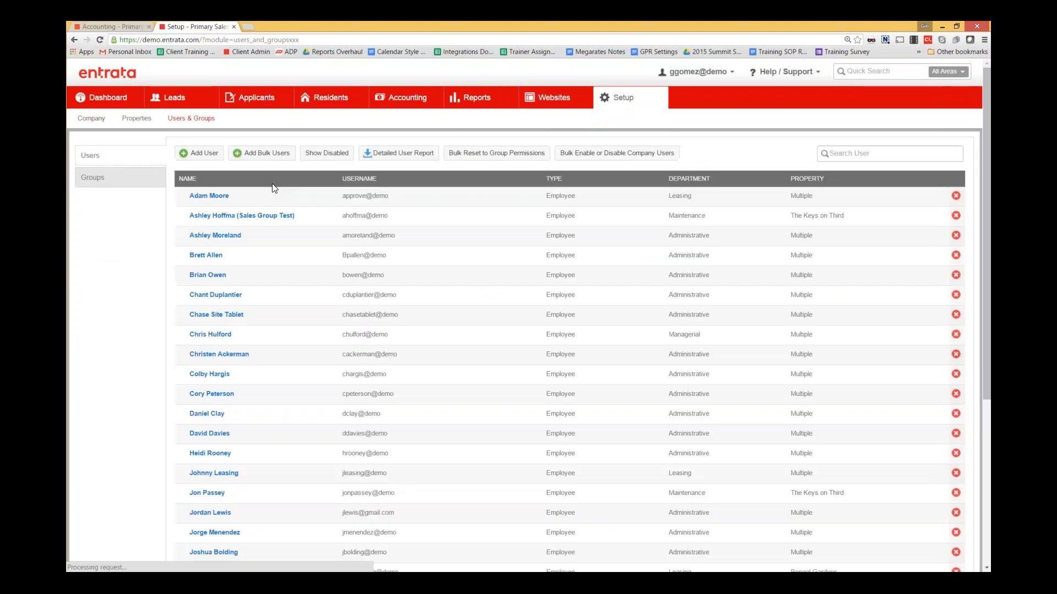
scroll(266, 272, "down", 5)
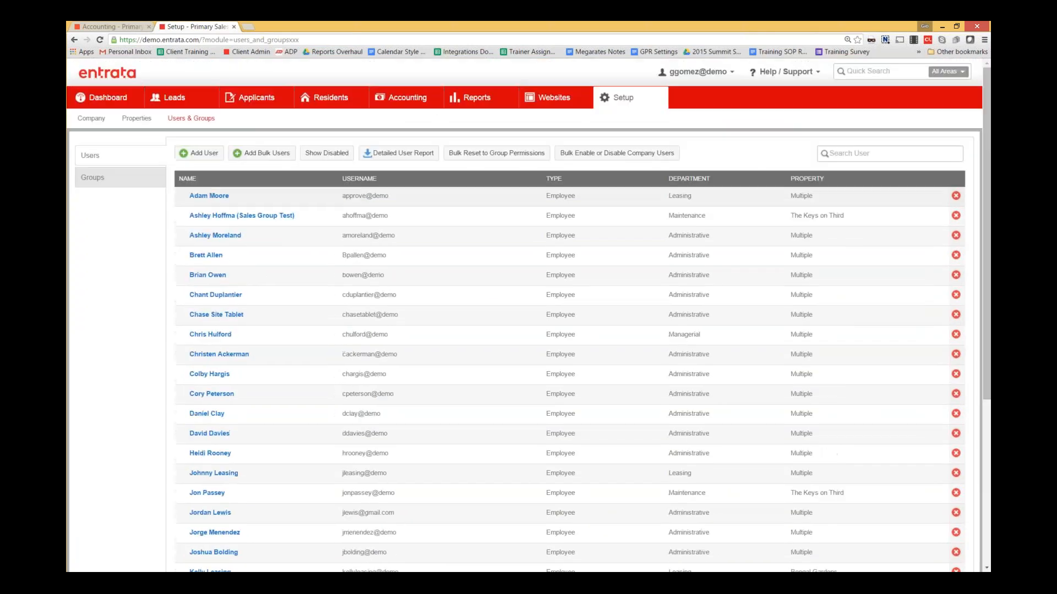
left_click(203, 197)
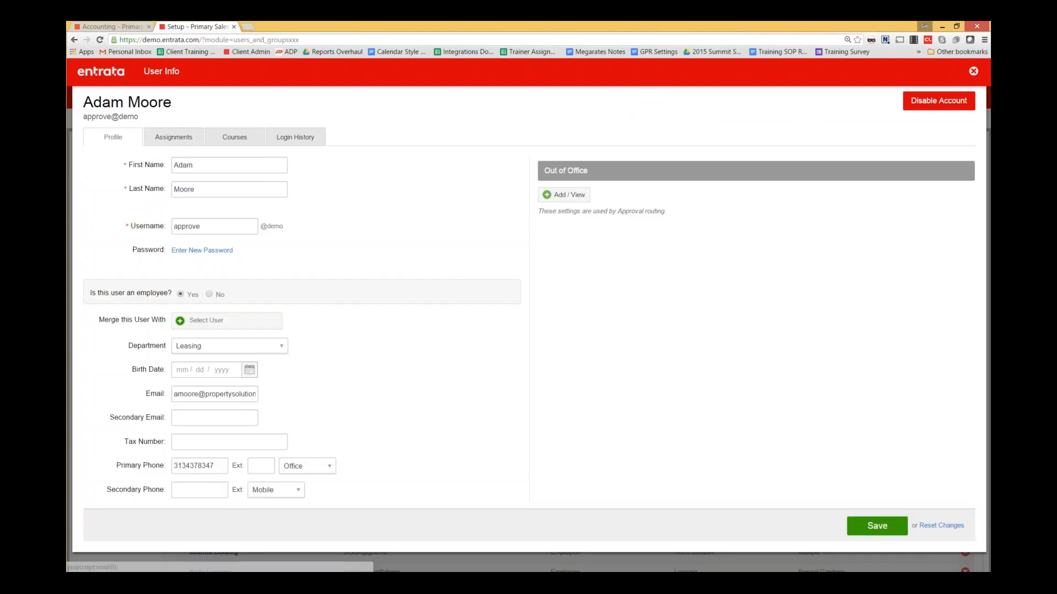
left_click(973, 71)
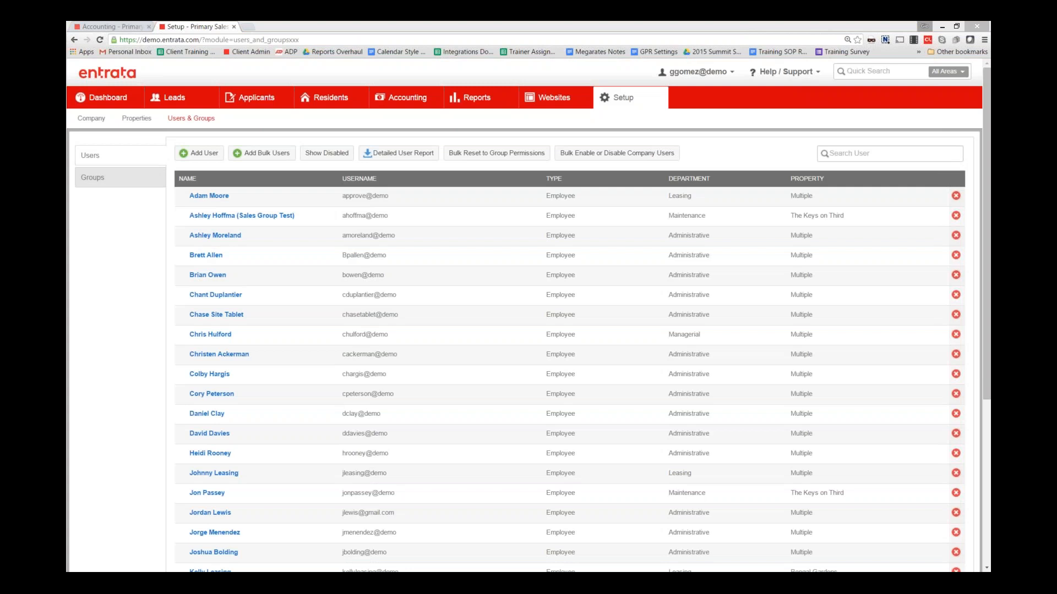
left_click_drag(66, 151, 376, 23)
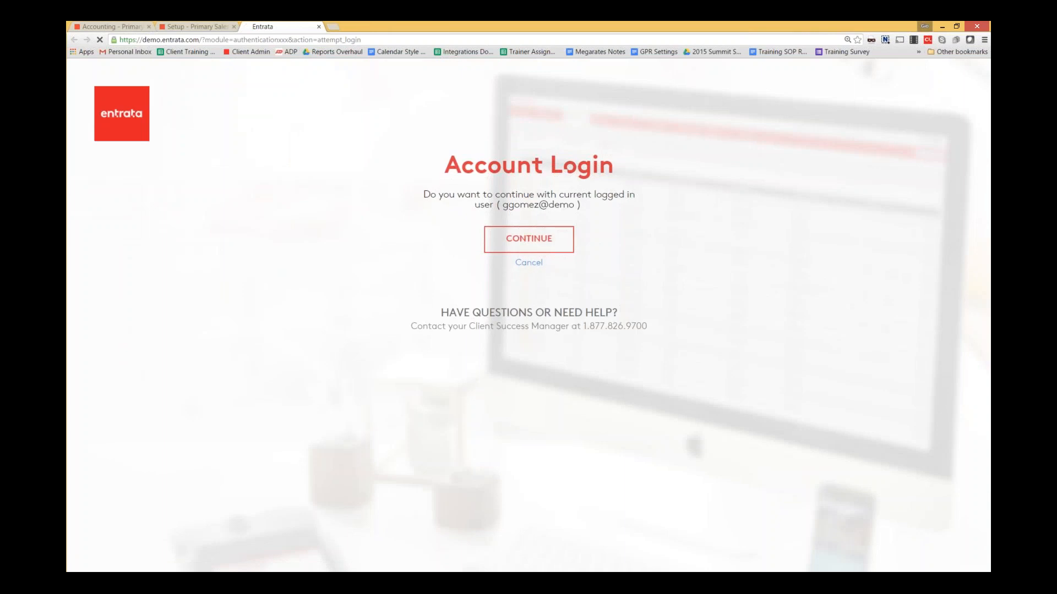
- Continue the login as the current user, then open the first user's profile from Users & Groups
left_click(529, 239)
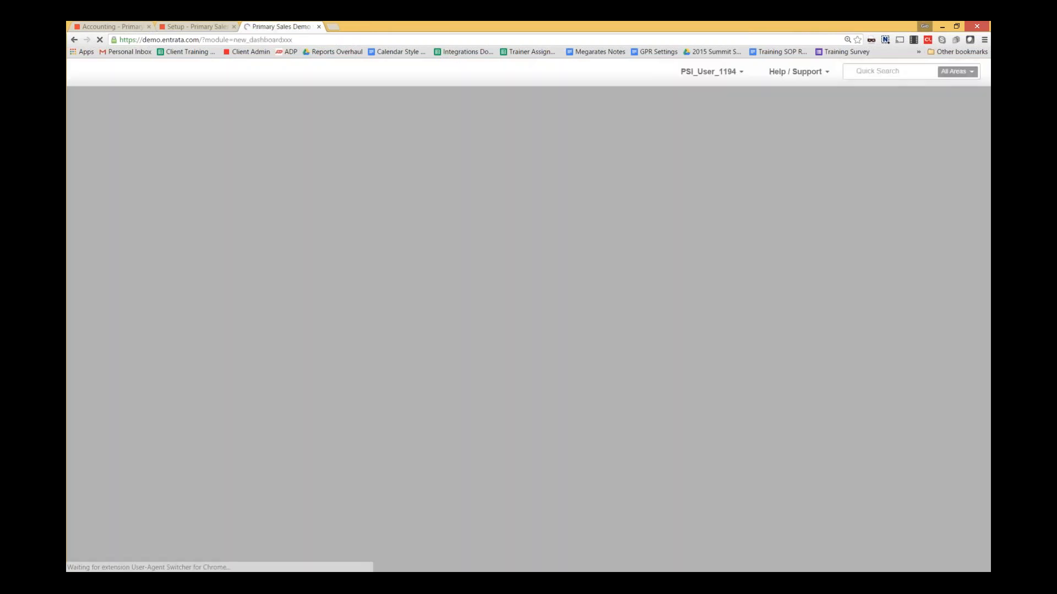
mouse_move(771, 100)
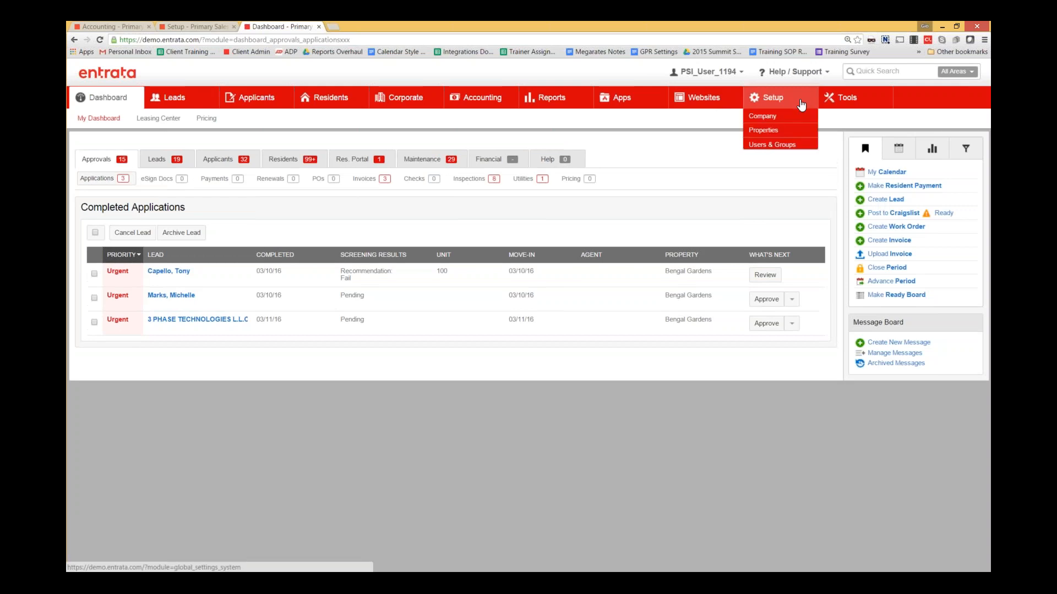
left_click(772, 144)
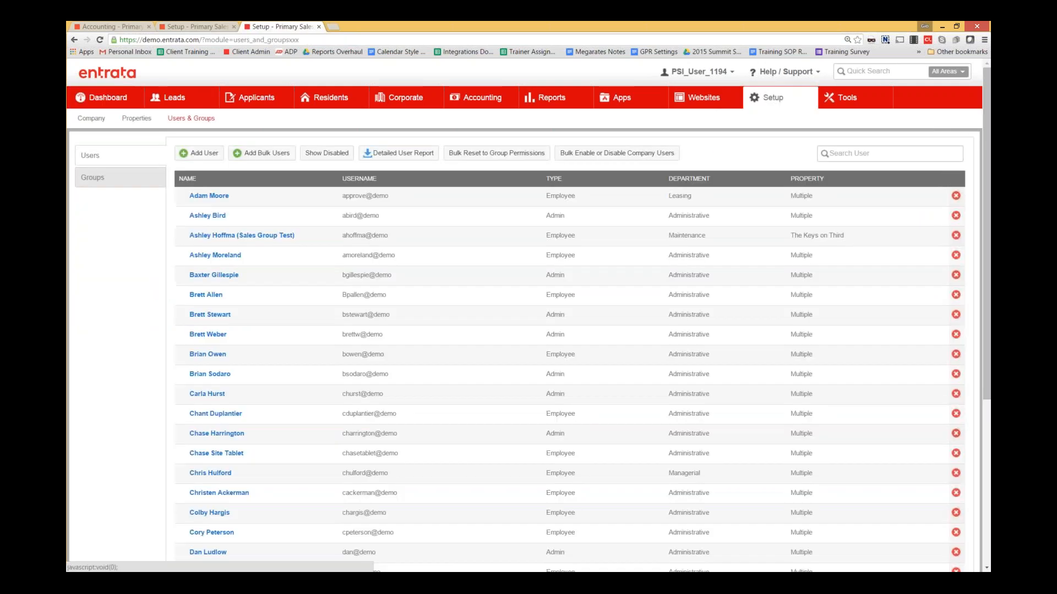
left_click(214, 196)
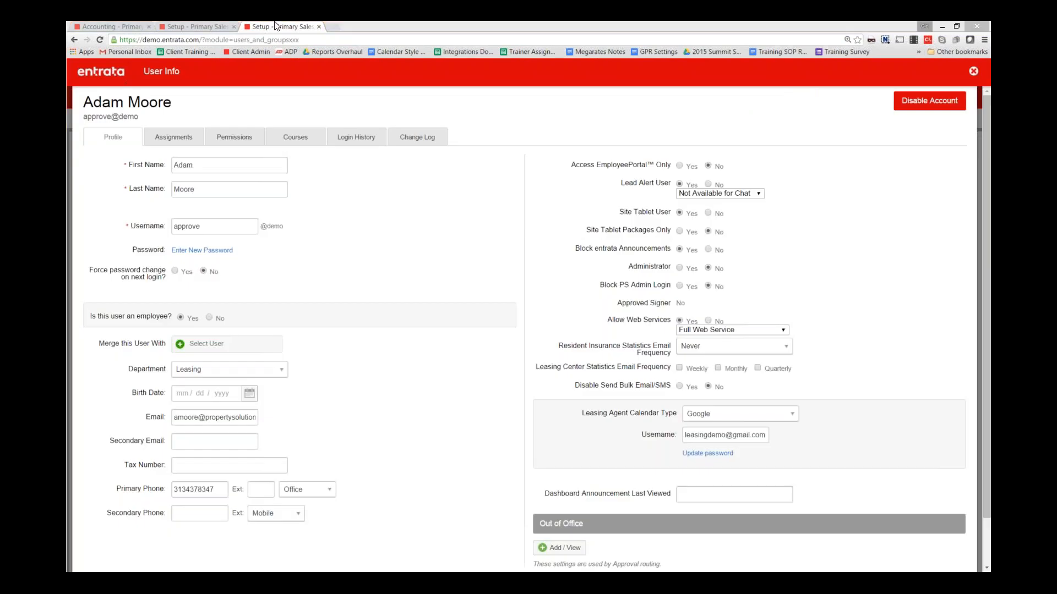
- Review the user's purchase order permissions, highlighting View Confidential Purchase Order, then return to the Setup tab
left_click(222, 144)
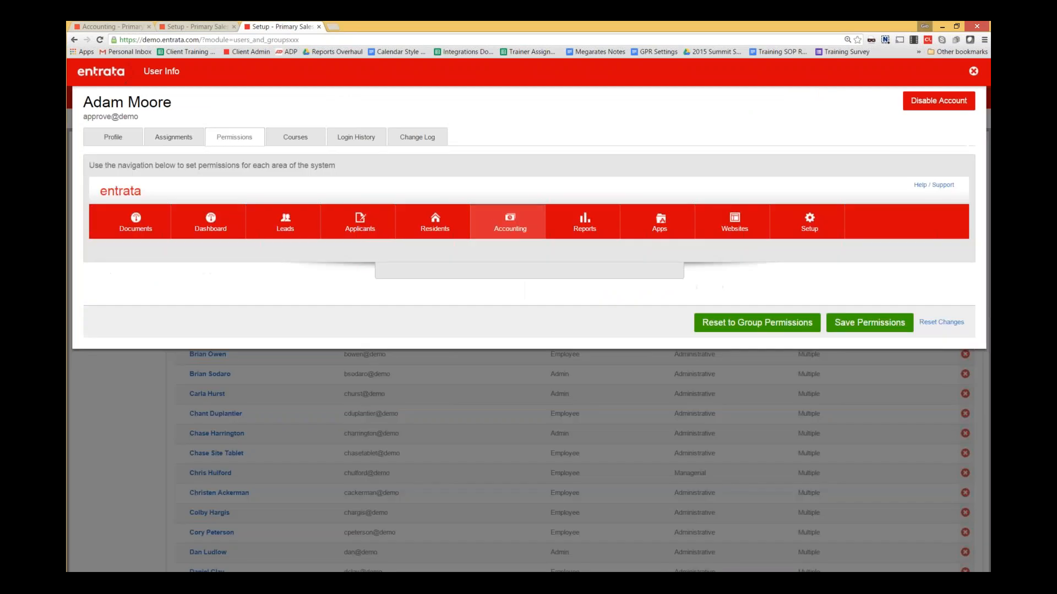
left_click(500, 223)
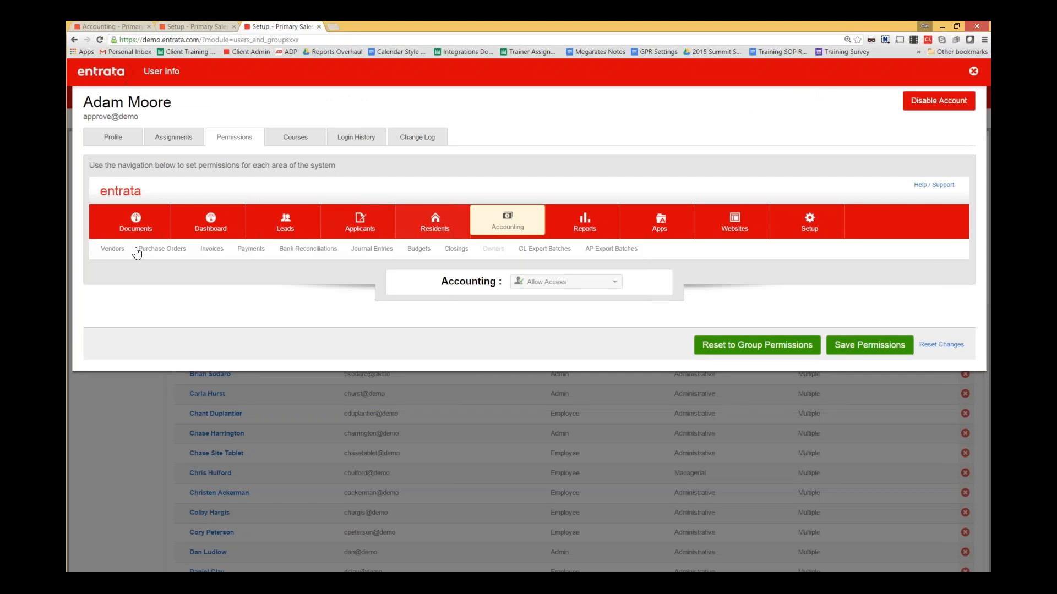
left_click(162, 249)
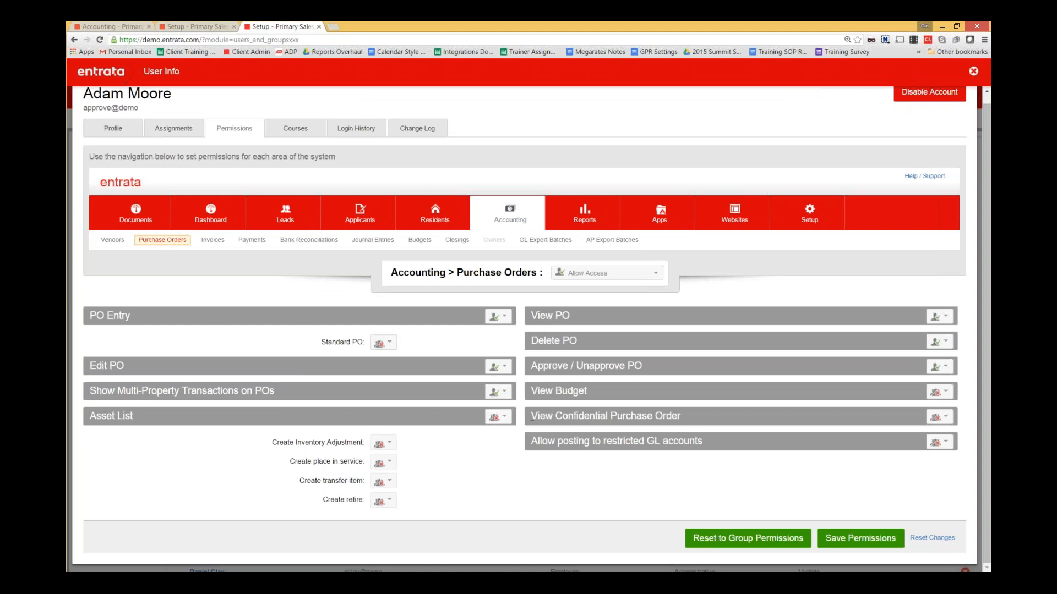
left_click_drag(532, 416, 687, 412)
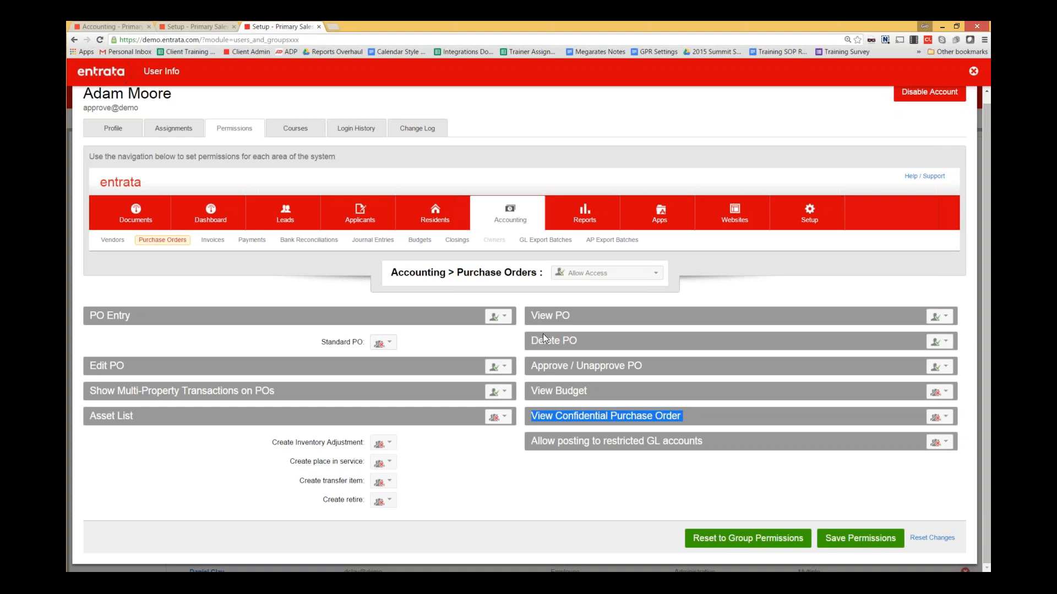
left_click(197, 26)
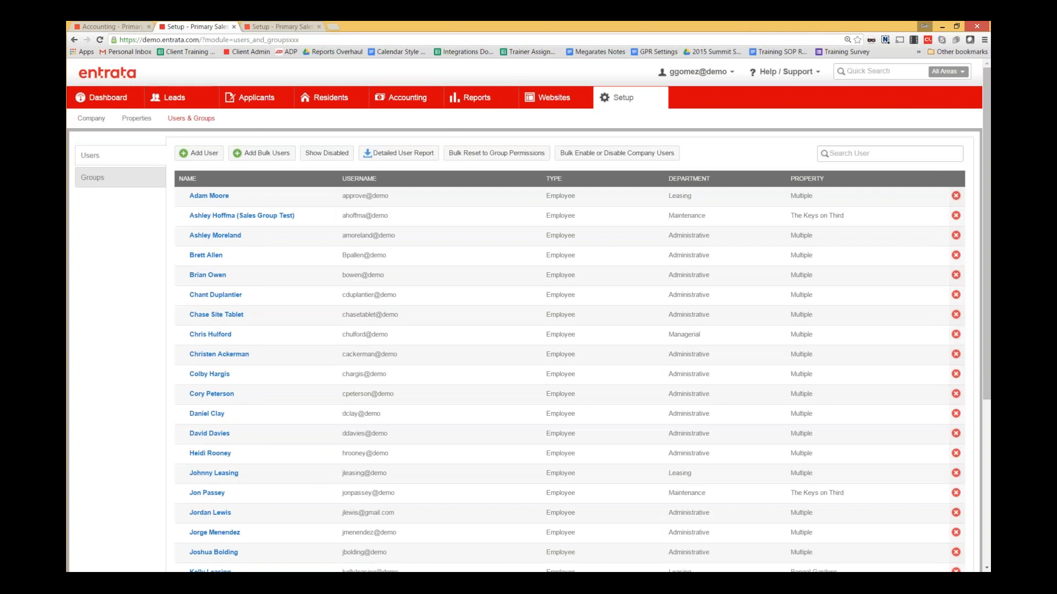
- Open Company > Financial > Corporate and highlight the Use Item Confidentiality and Use Department Codes settings
left_click(91, 118)
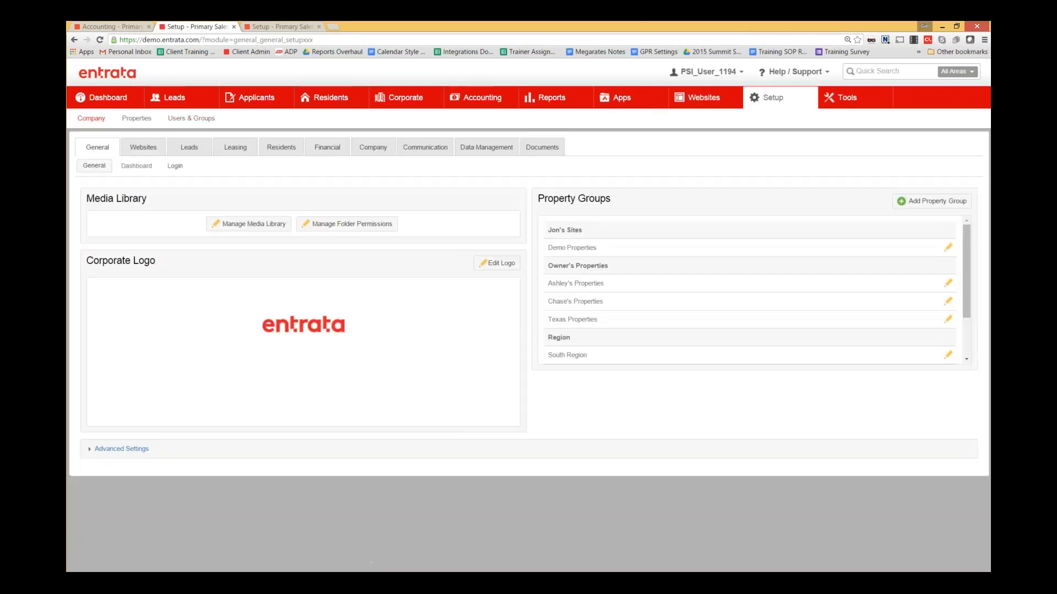
left_click(328, 148)
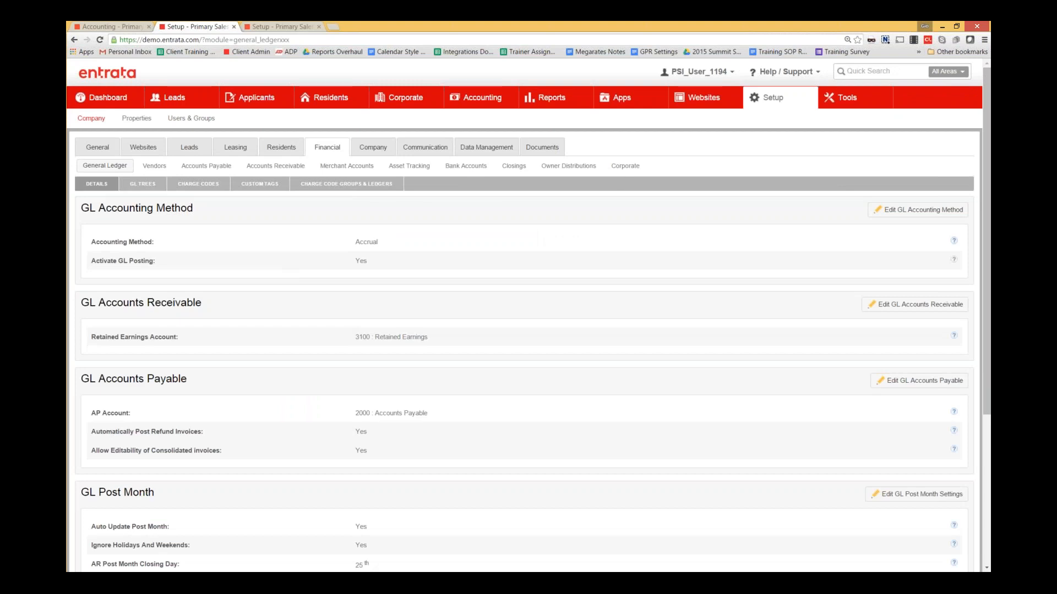
left_click(624, 166)
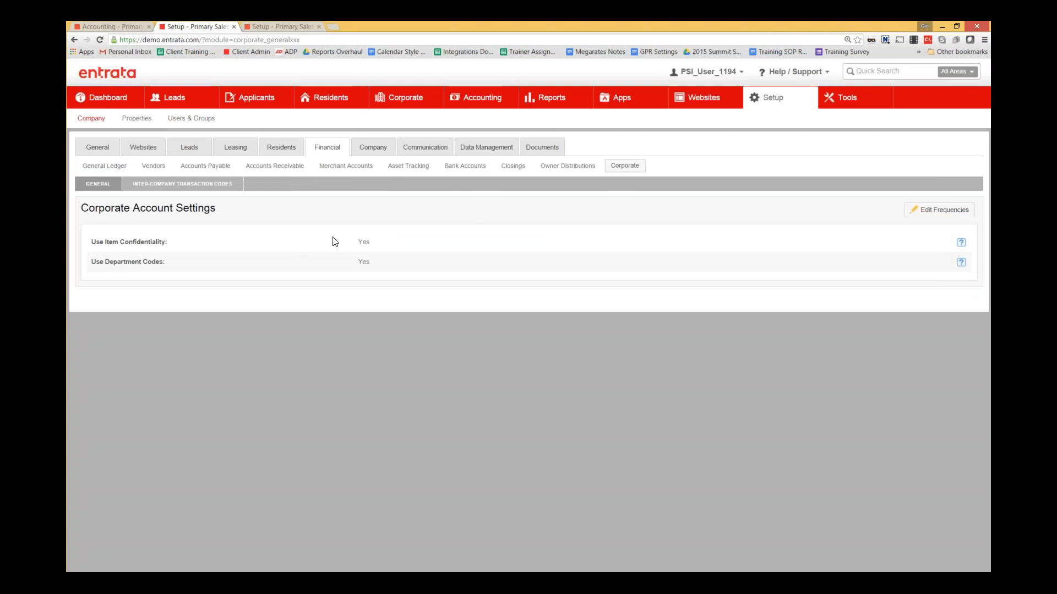
double_click(369, 243)
left_click_drag(104, 243, 167, 243)
left_click_drag(106, 261, 163, 261)
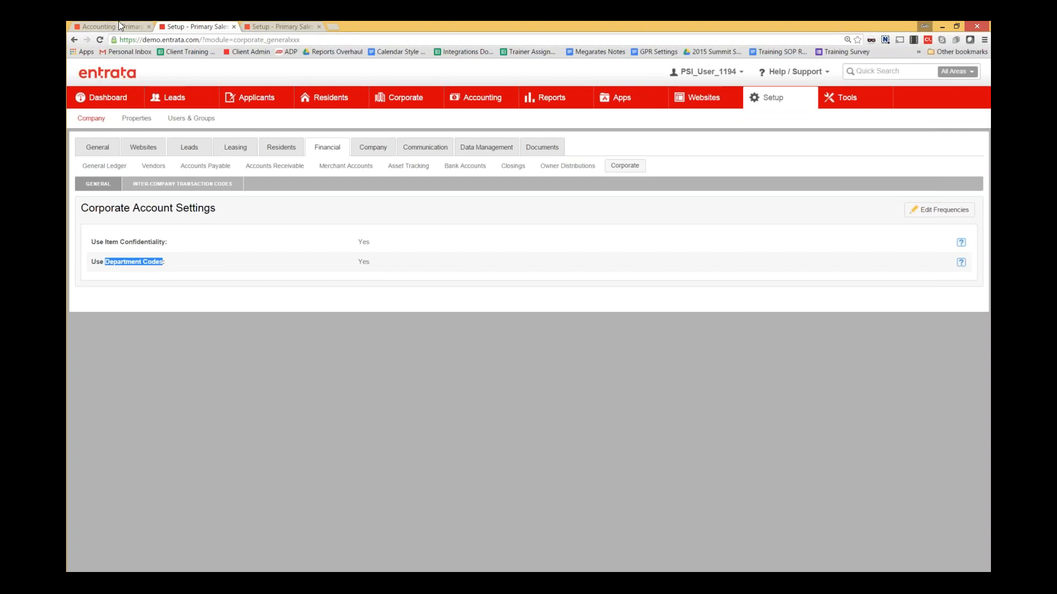
- Open General Ledger settings, expand and collapse the purchase order's four line items, then return to Setup
left_click(110, 168)
left_click(108, 23)
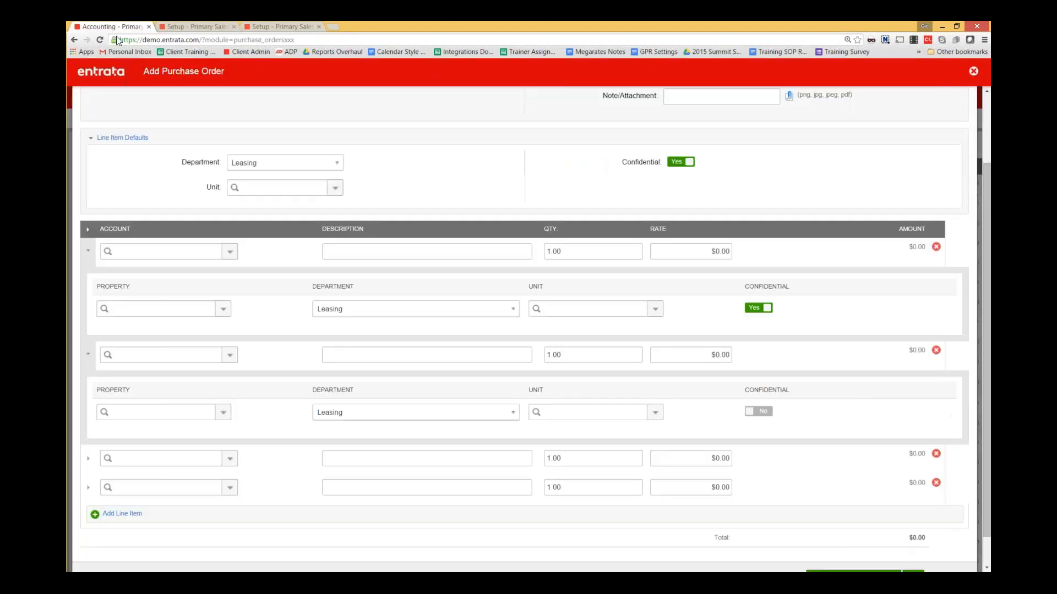
left_click(87, 231)
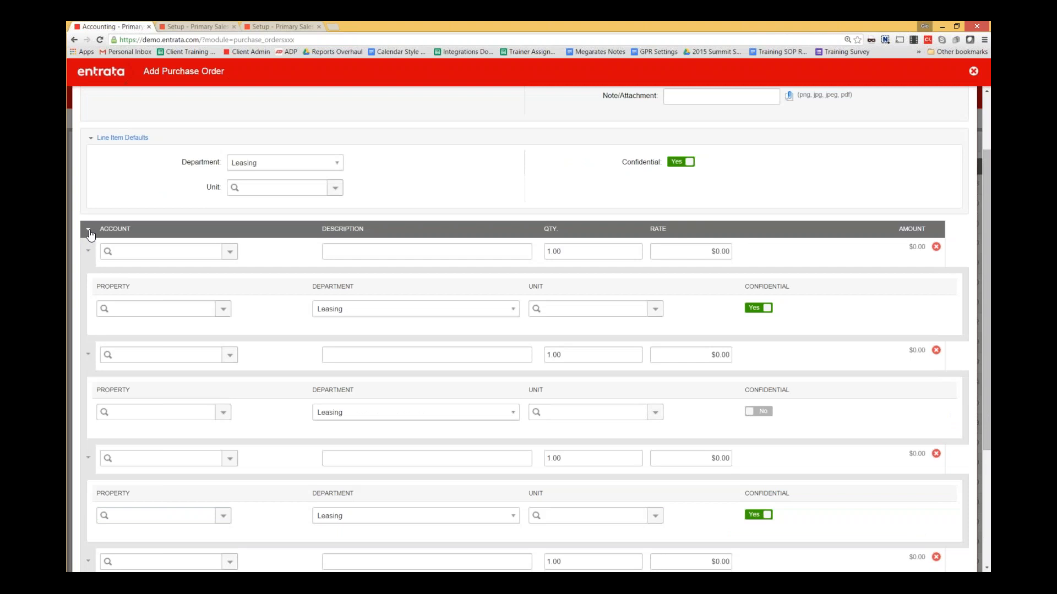
left_click(88, 252)
left_click(88, 279)
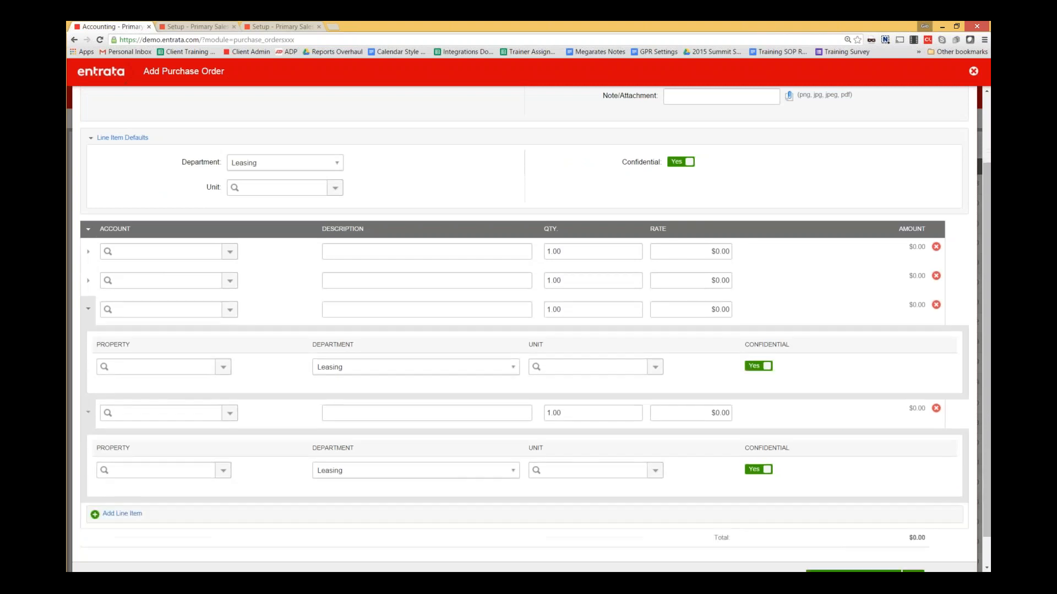
left_click(91, 371)
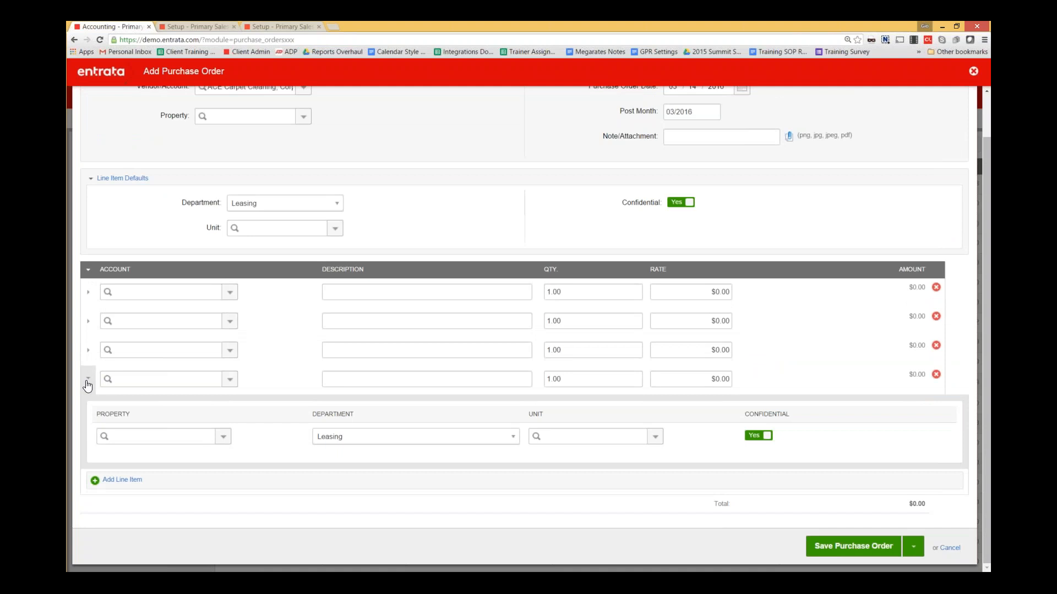
left_click(89, 377)
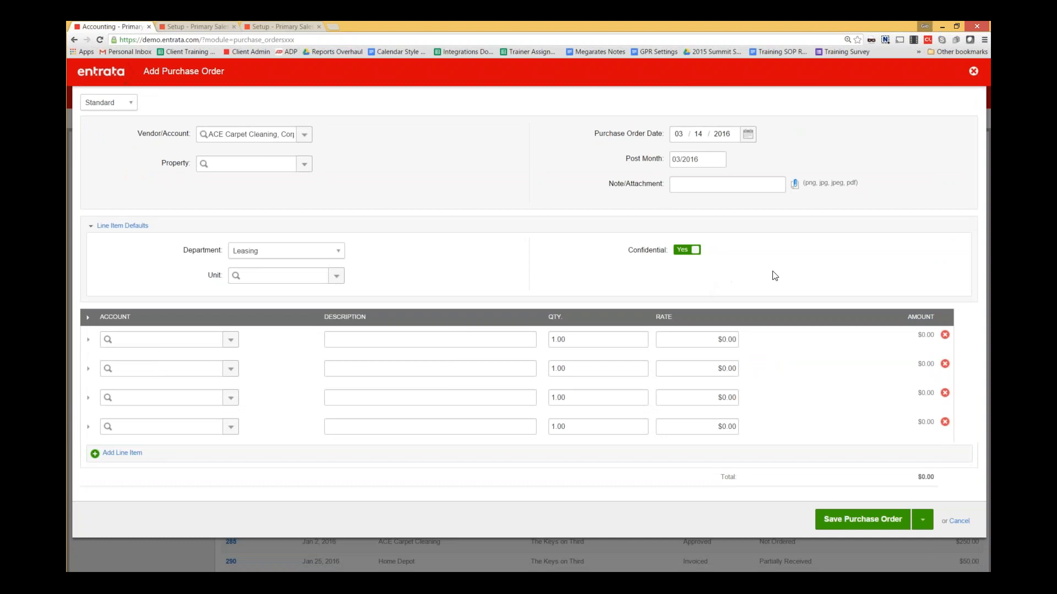
left_click(207, 25)
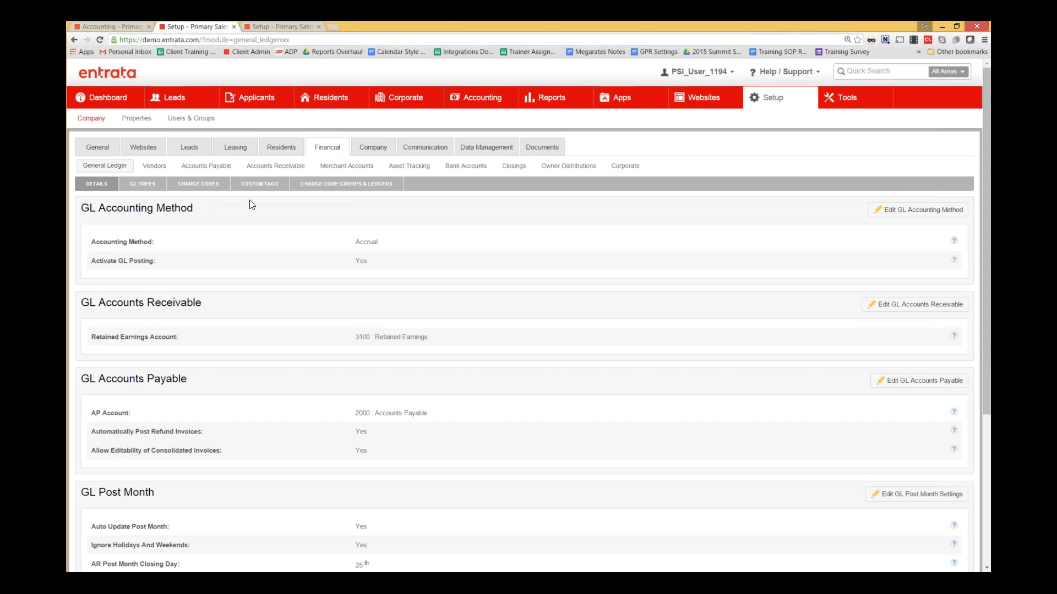
- Turn on Use Custom GL Tags and Use Routing Tags under Transaction Tags and save
left_click(263, 185)
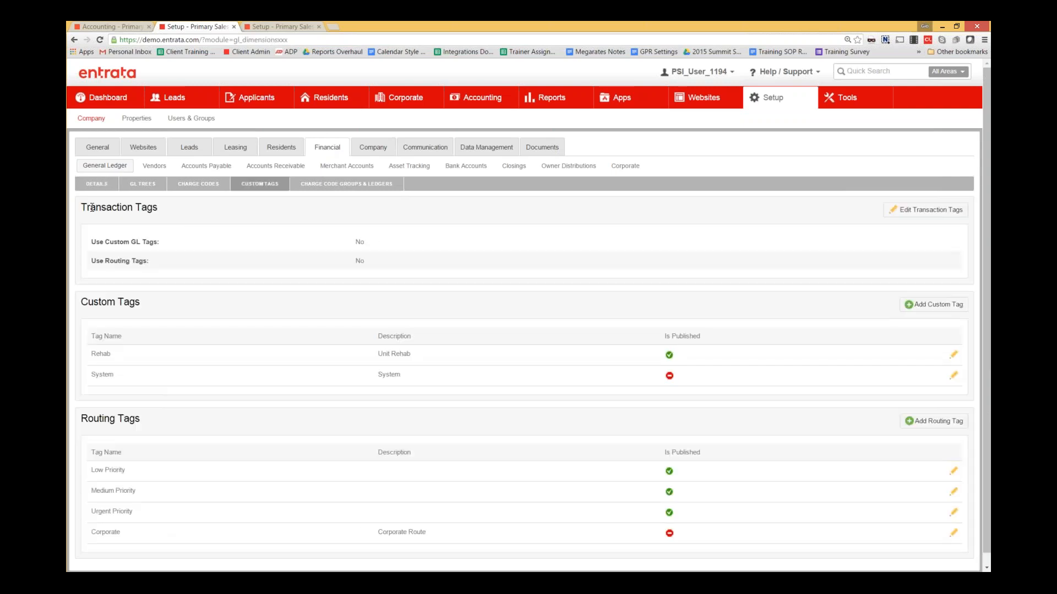
left_click_drag(106, 208, 161, 209)
left_click(163, 210)
left_click(938, 217)
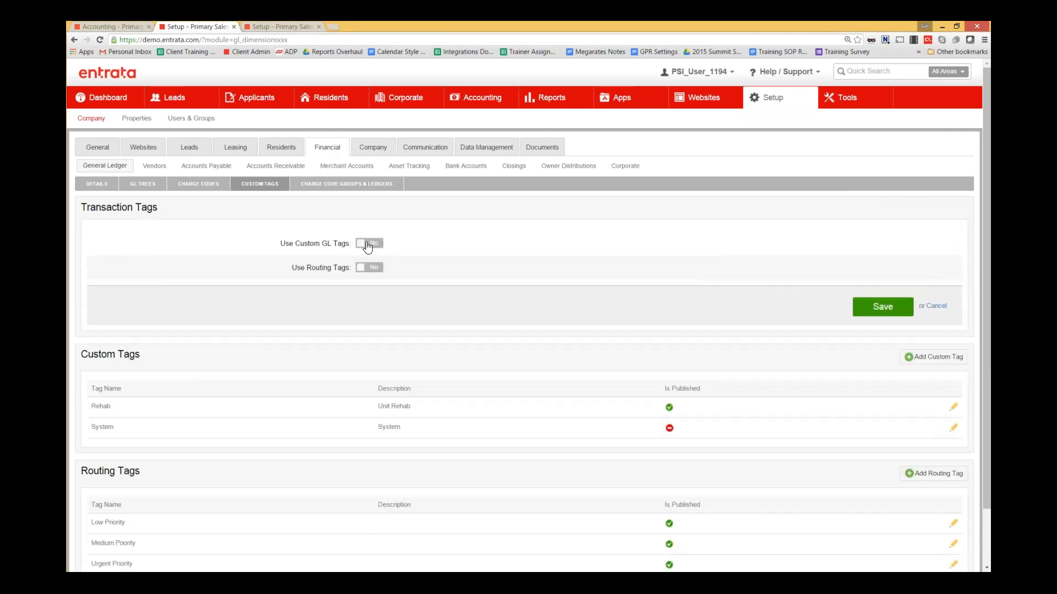
left_click(364, 243)
left_click(362, 270)
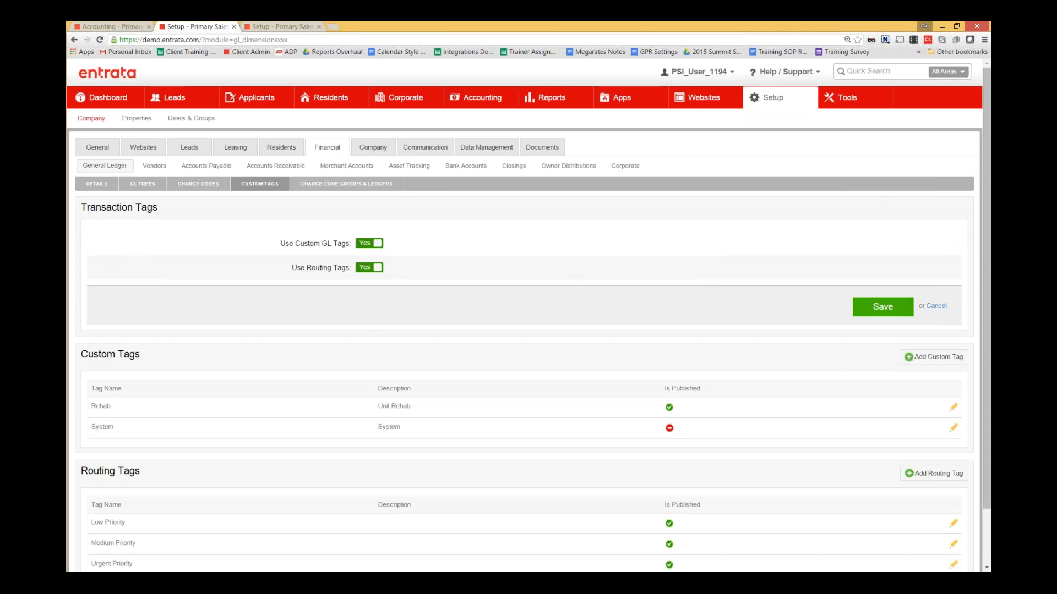
left_click(883, 307)
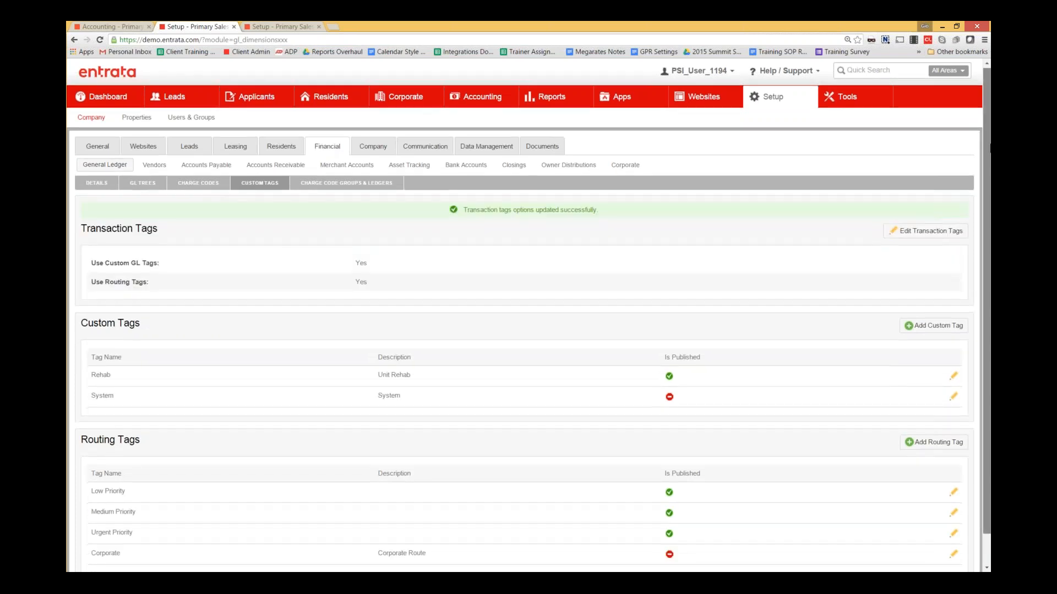
- Open the Add Custom Tag form, close it without adding a tag, and return to the purchase order
scroll(986, 111, "down", 1)
left_click_drag(83, 292, 857, 371)
left_click(870, 297)
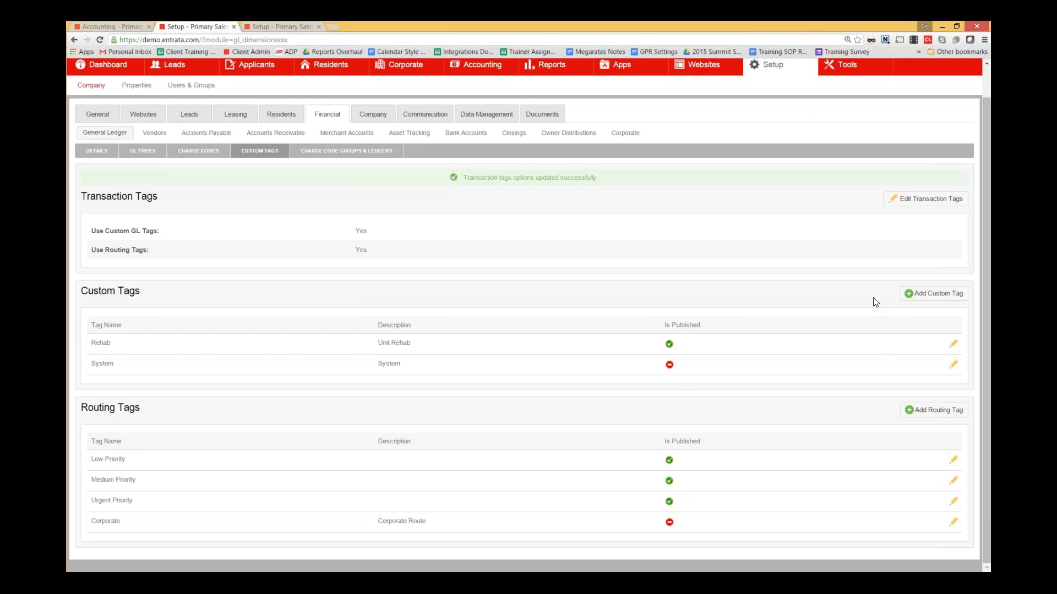
left_click(917, 297)
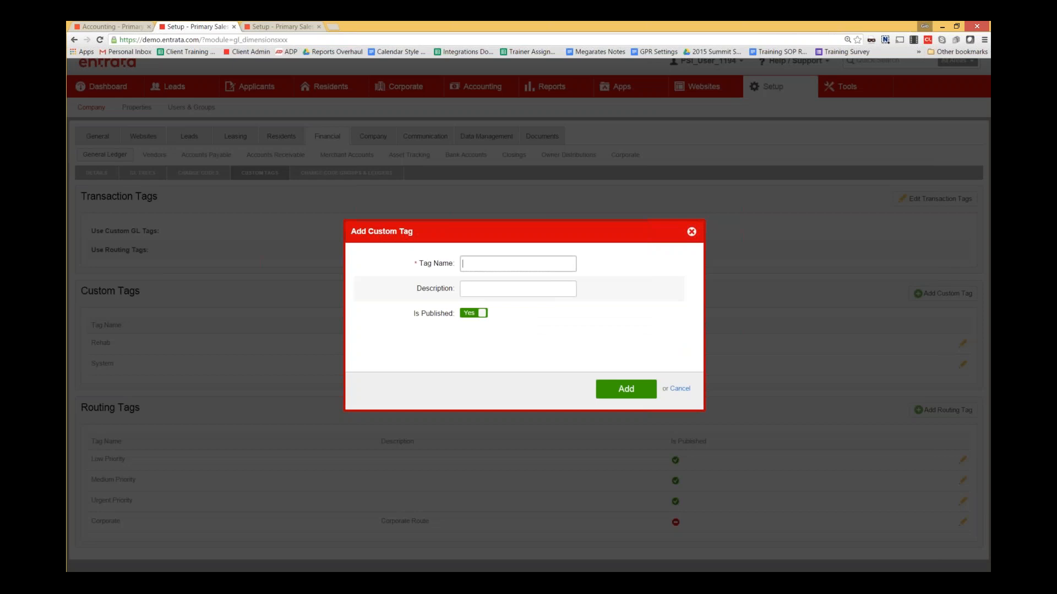
left_click(476, 263)
left_click(592, 273)
left_click(691, 232)
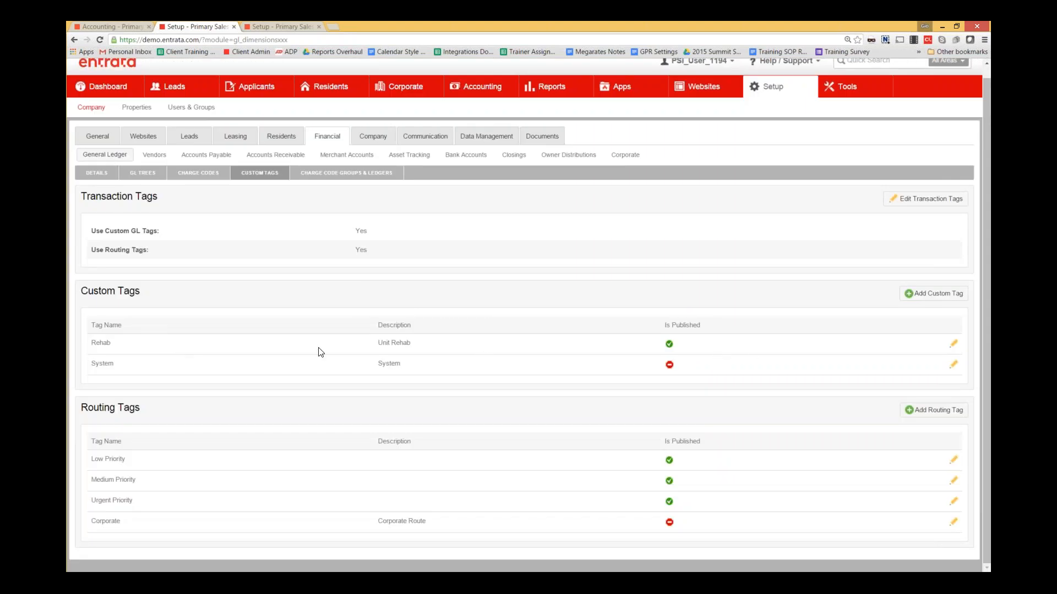
left_click(124, 26)
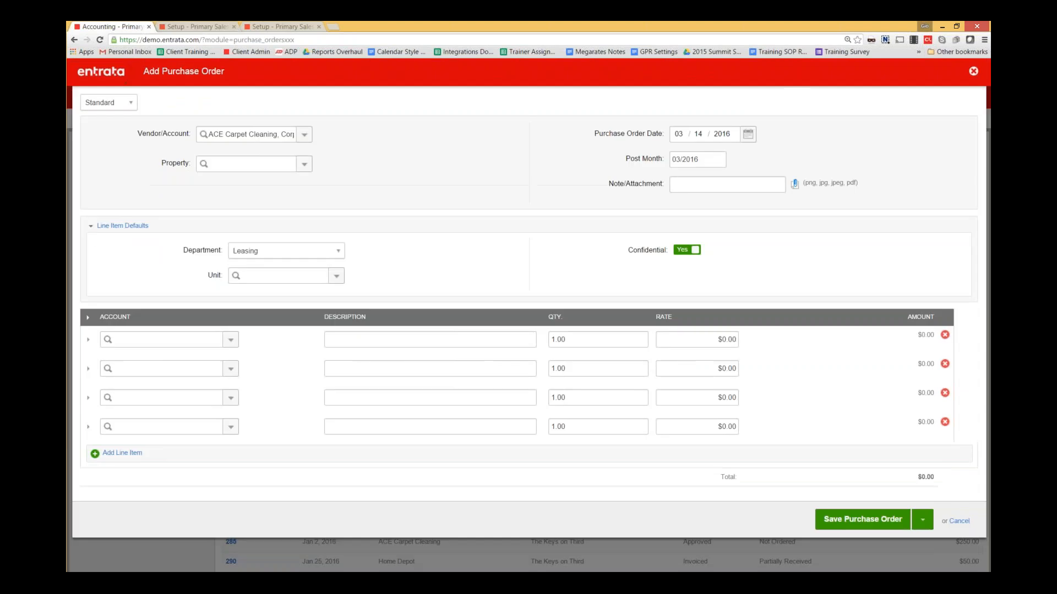
- Switch the purchase order type to Catalog, then back to Standard
left_click(122, 103)
left_click(121, 126)
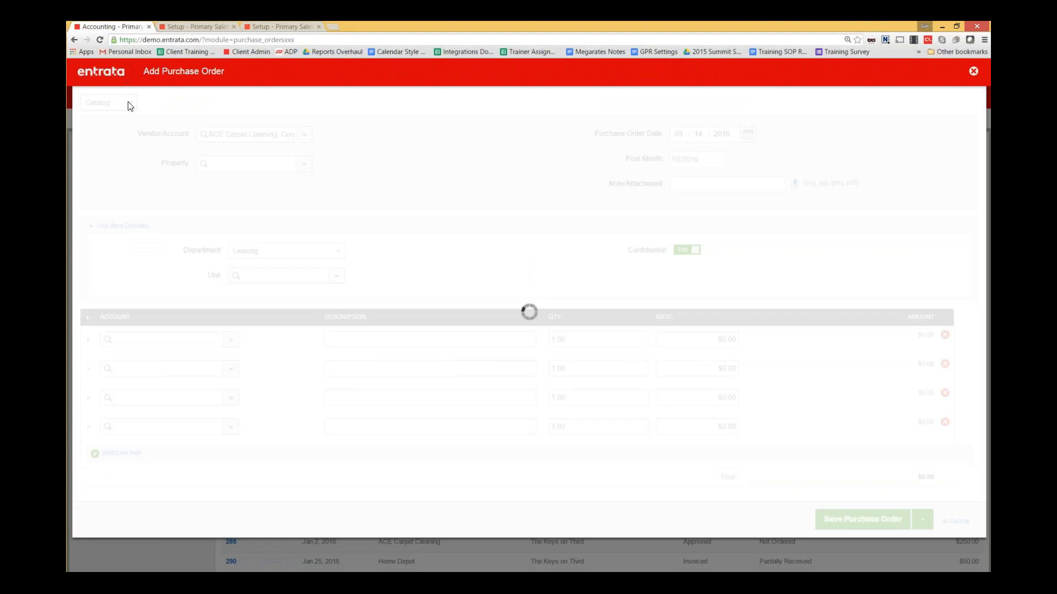
left_click(128, 106)
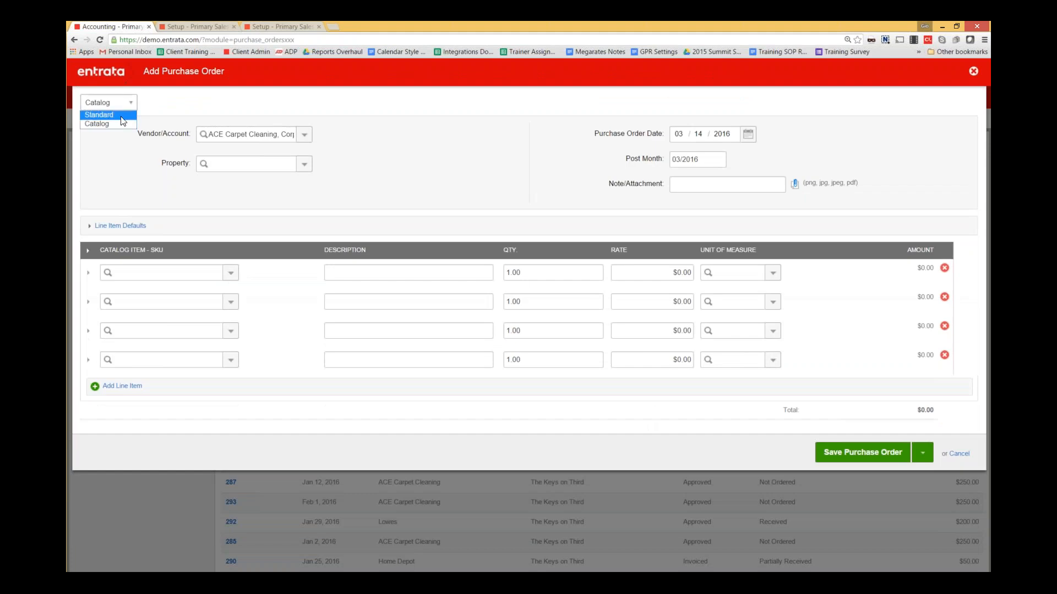
left_click(122, 117)
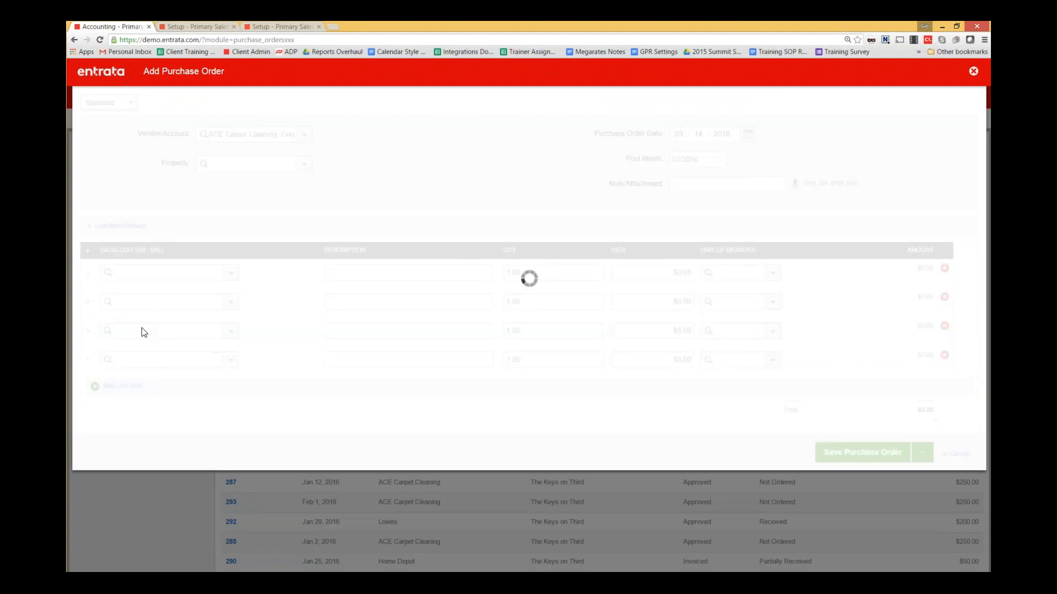
- In Line Item Defaults, set the Custom Tag to Rehab
left_click(144, 226)
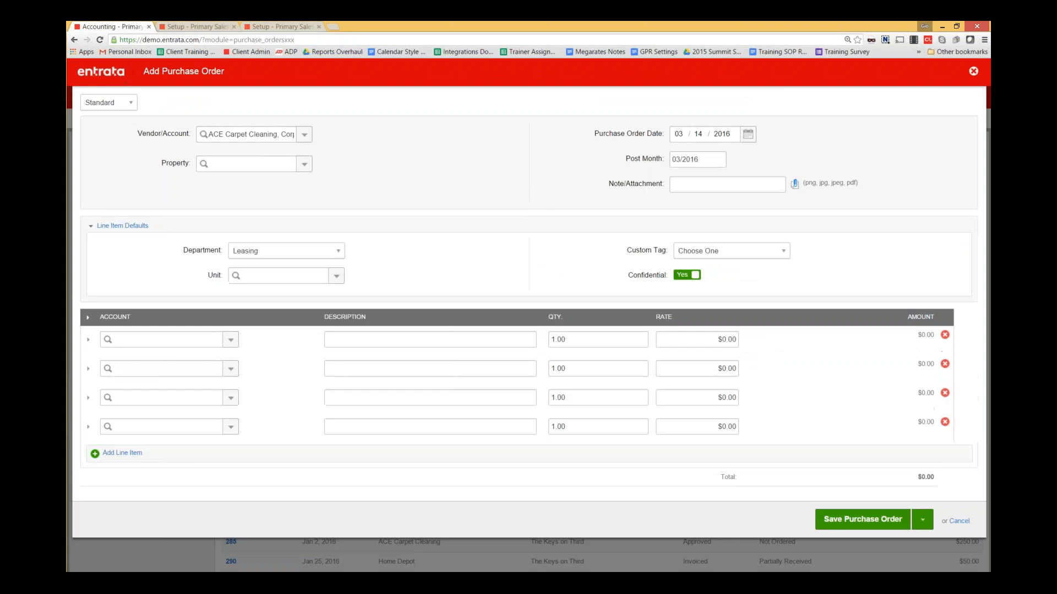
left_click_drag(629, 252, 668, 258)
left_click(699, 254)
left_click(711, 271)
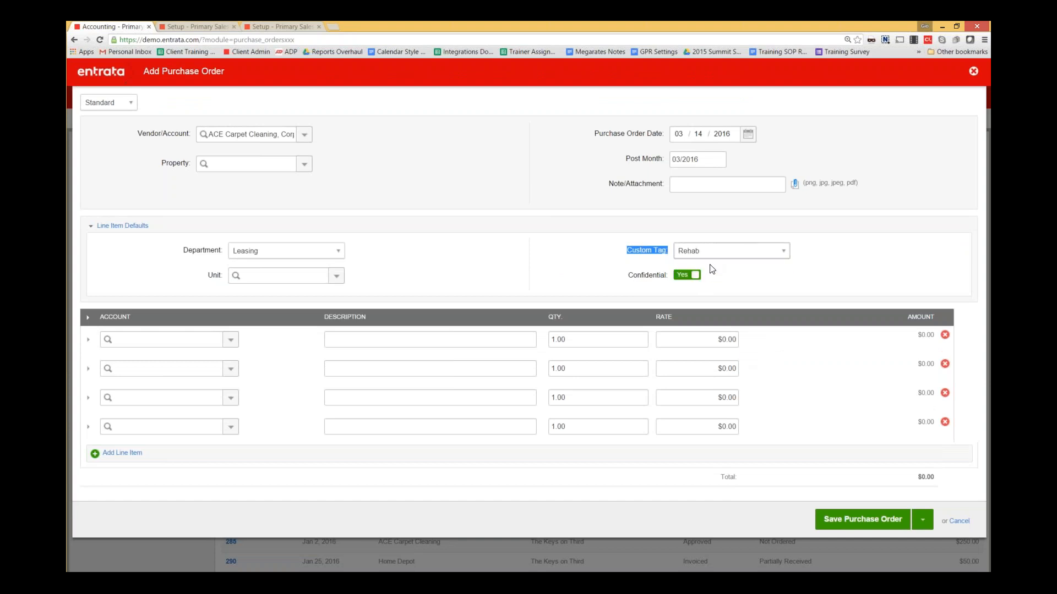
- Point out the Confidential line default, then close the Add Purchase Order form
left_click(610, 255)
left_click_drag(722, 282, 600, 280)
left_click(532, 323)
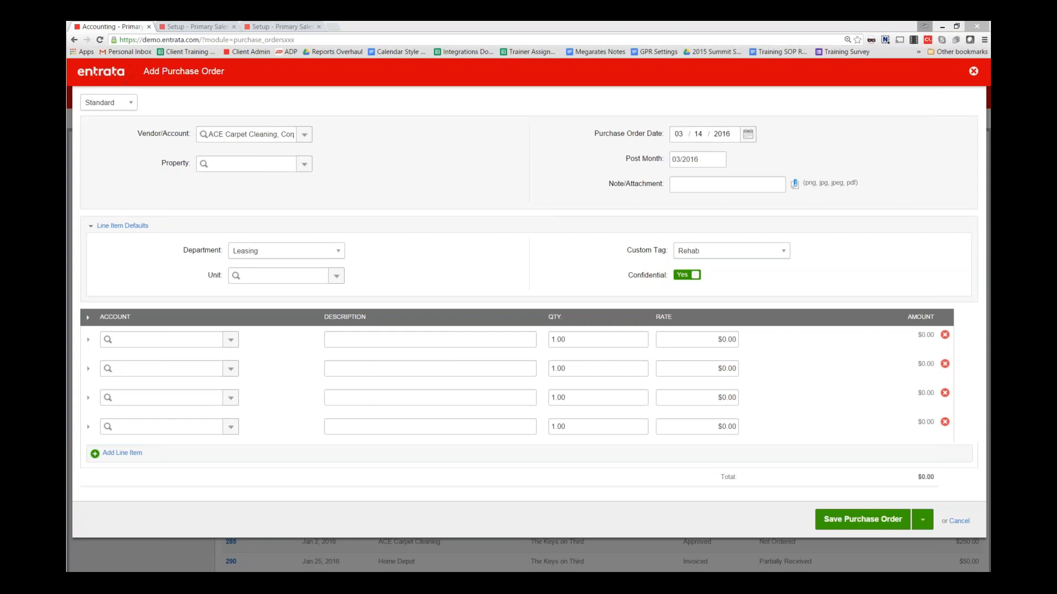
left_click(971, 73)
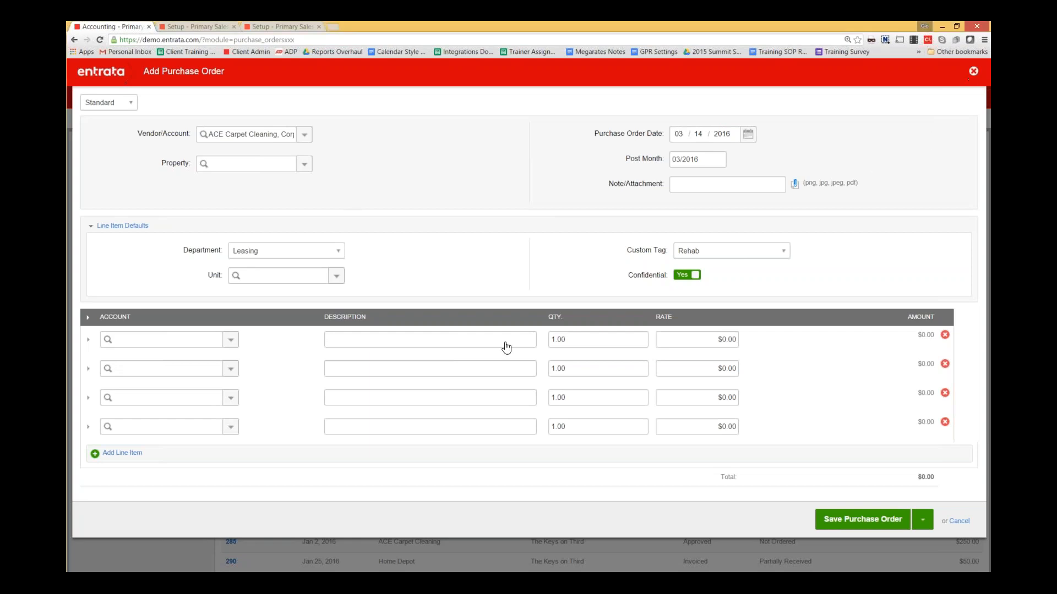
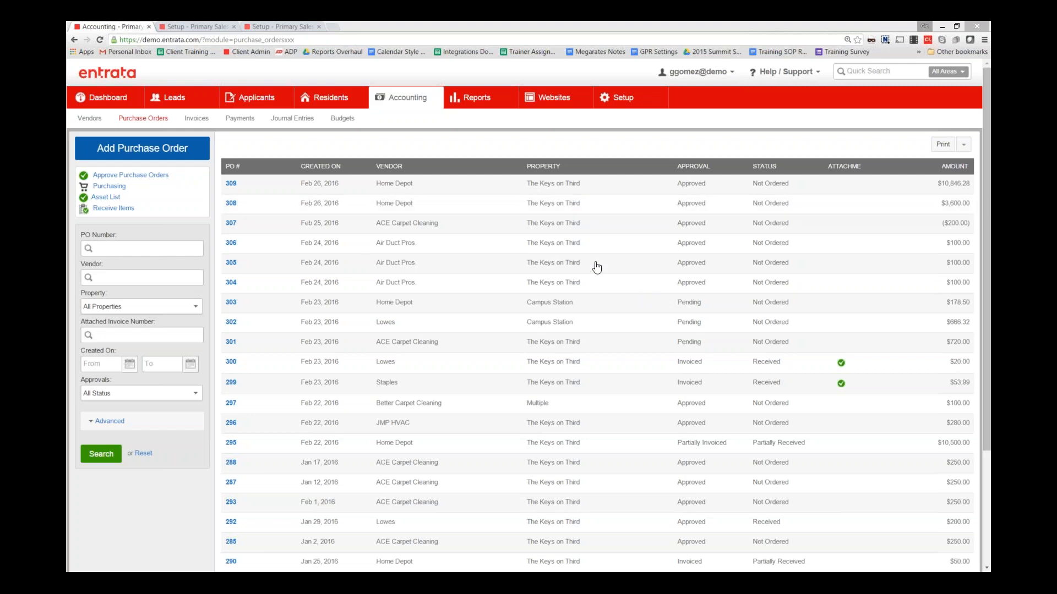
- Open ACE Carpet Cleaning invoice 854854 from the invoices list and view its vendor record
left_click(196, 118)
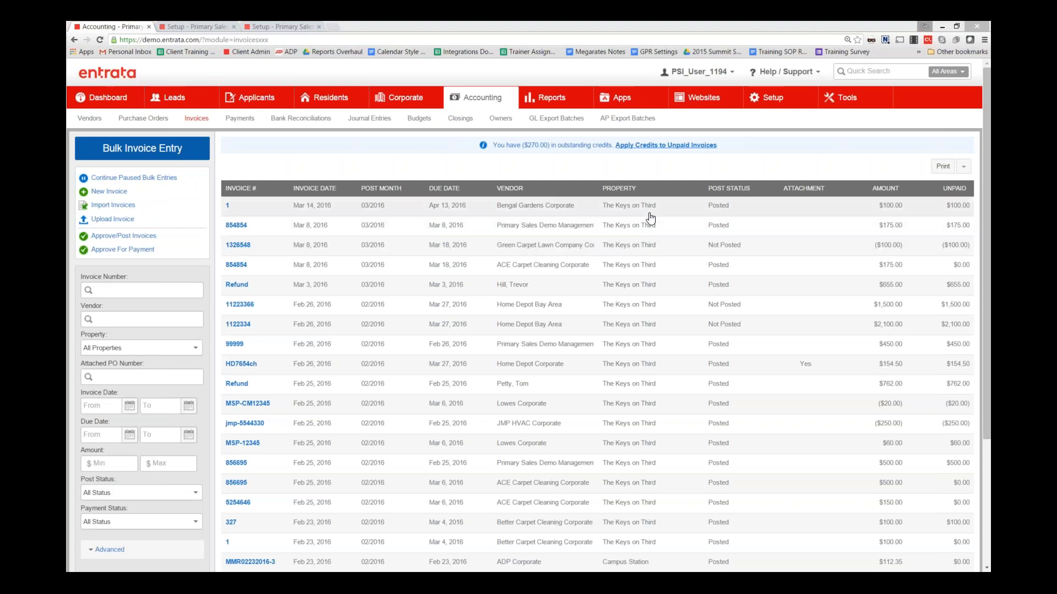
left_click(640, 273)
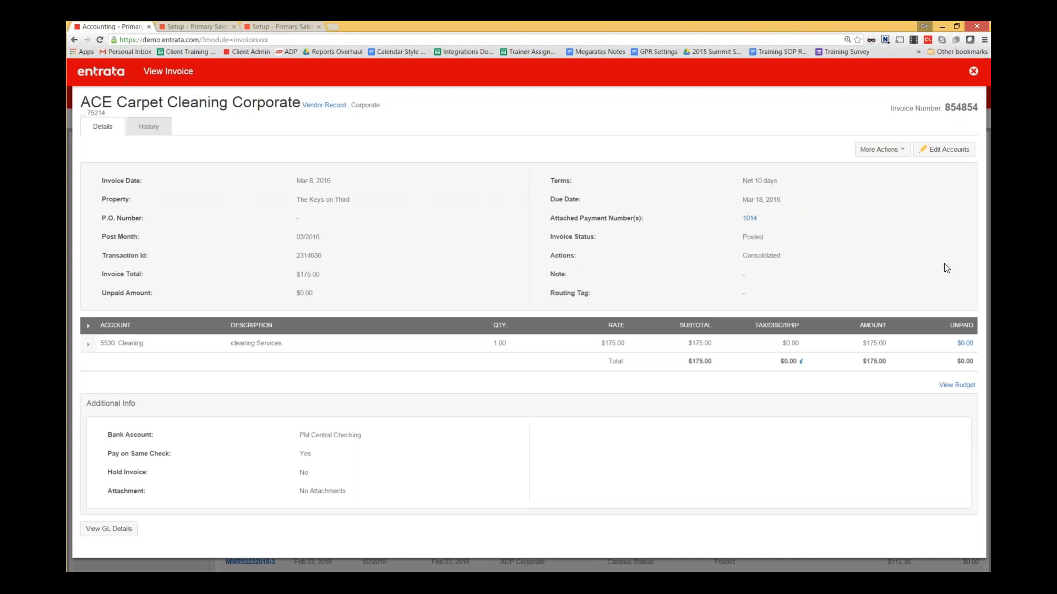
left_click_drag(83, 105, 345, 116)
left_click(419, 106)
left_click(324, 105)
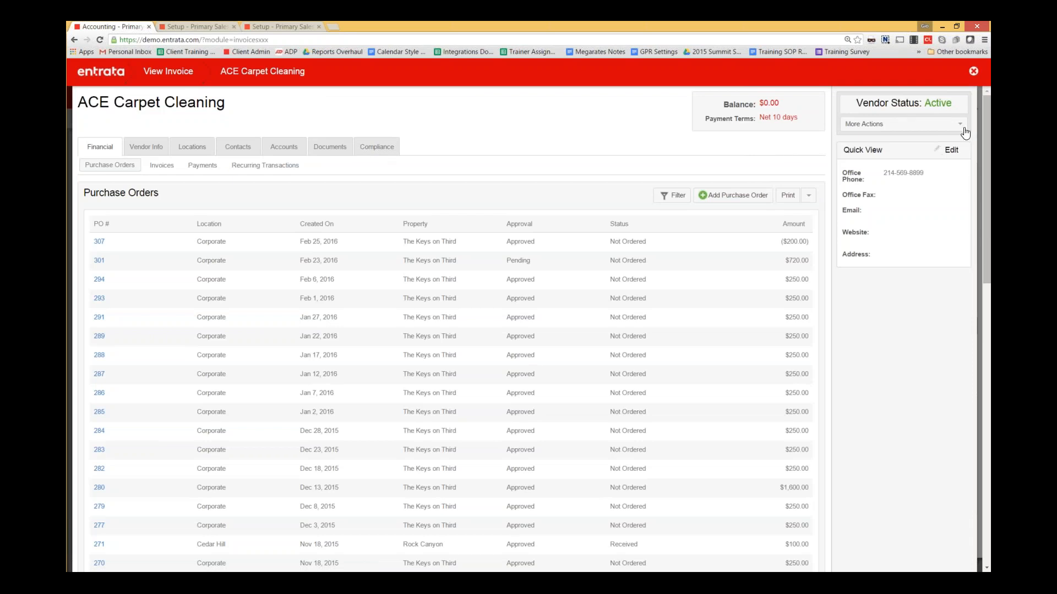
key("Escape")
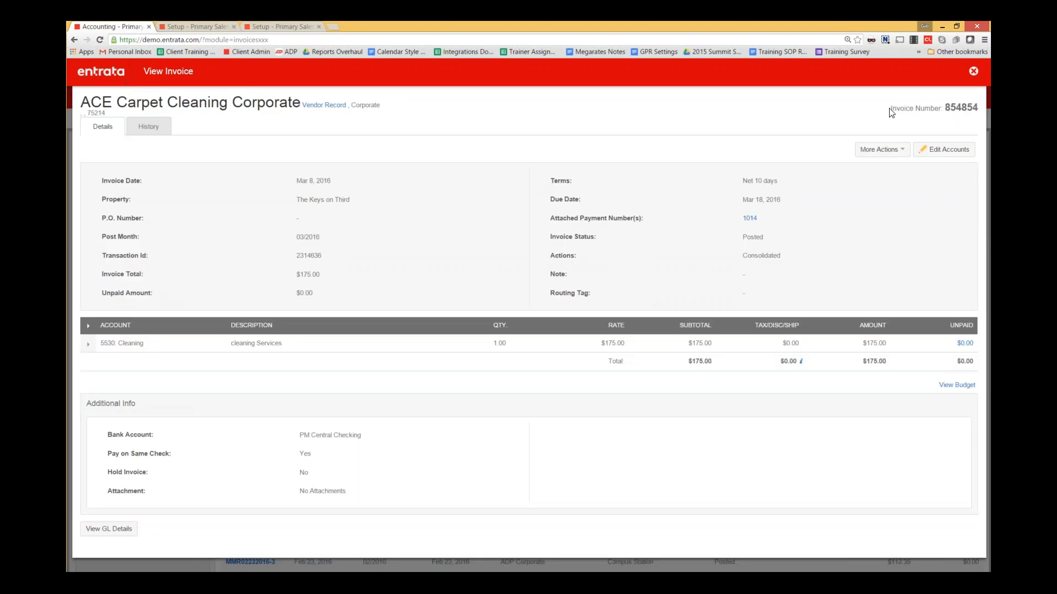
- Check the invoice's More Actions, close the invoice, and start a new invoice
left_click_drag(888, 110, 909, 108)
left_click(909, 108)
left_click(891, 152)
left_click(973, 71)
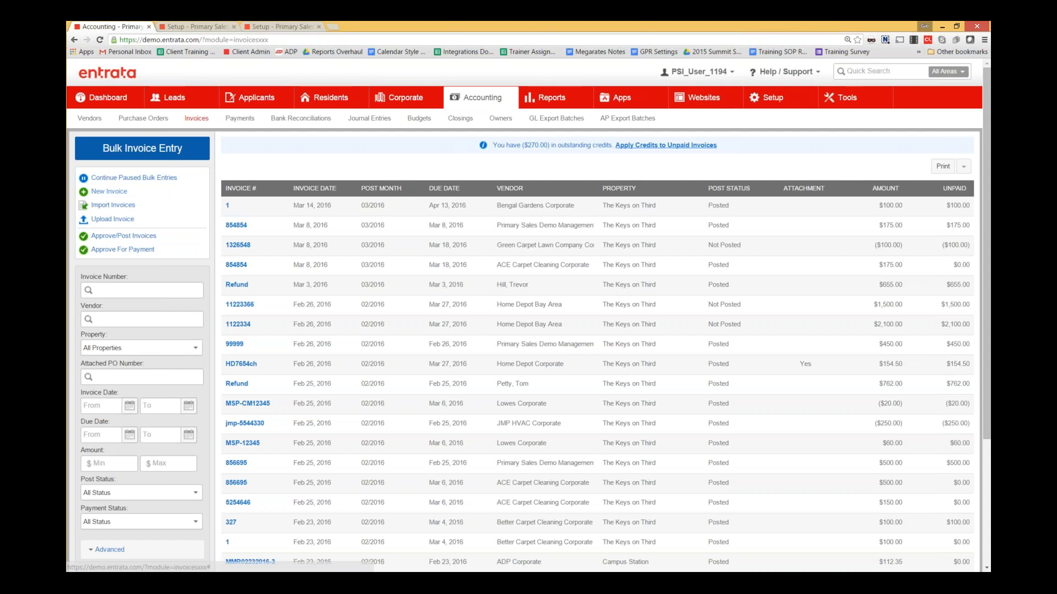
left_click(109, 191)
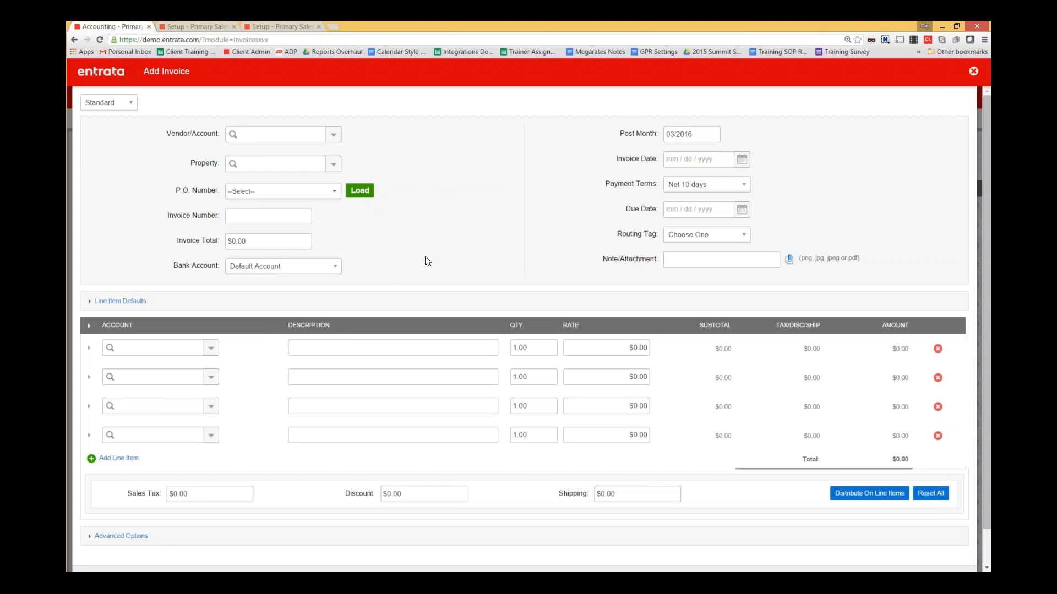
- Switch the new invoice's type to Catalog and look at the catalog item list
left_click(124, 110)
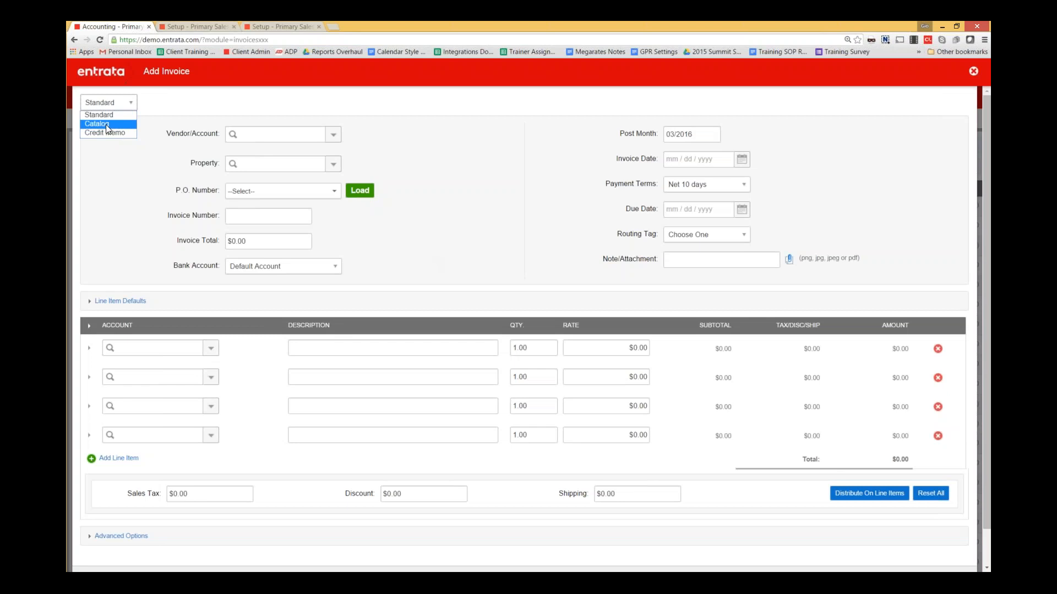
left_click(215, 347)
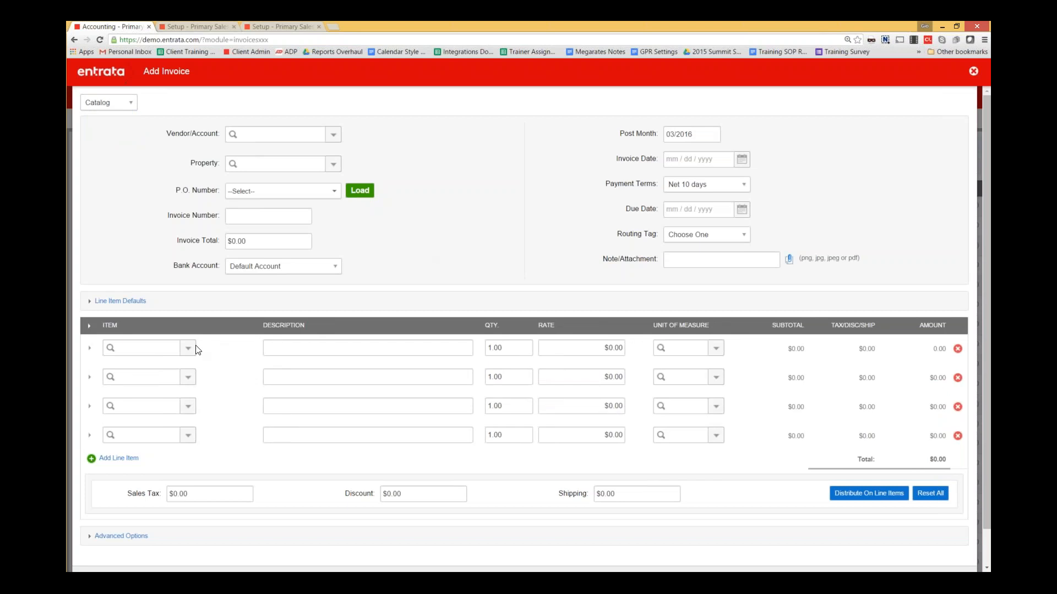
left_click(187, 348)
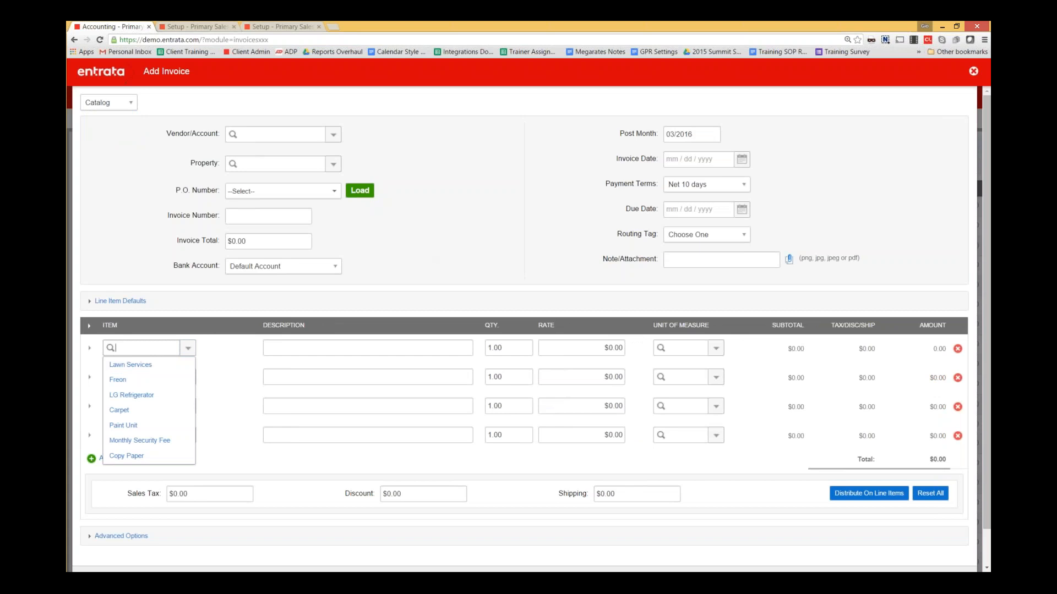
left_click(139, 271)
- Change the invoice type to Credit Memo, then discard the form
left_click(125, 105)
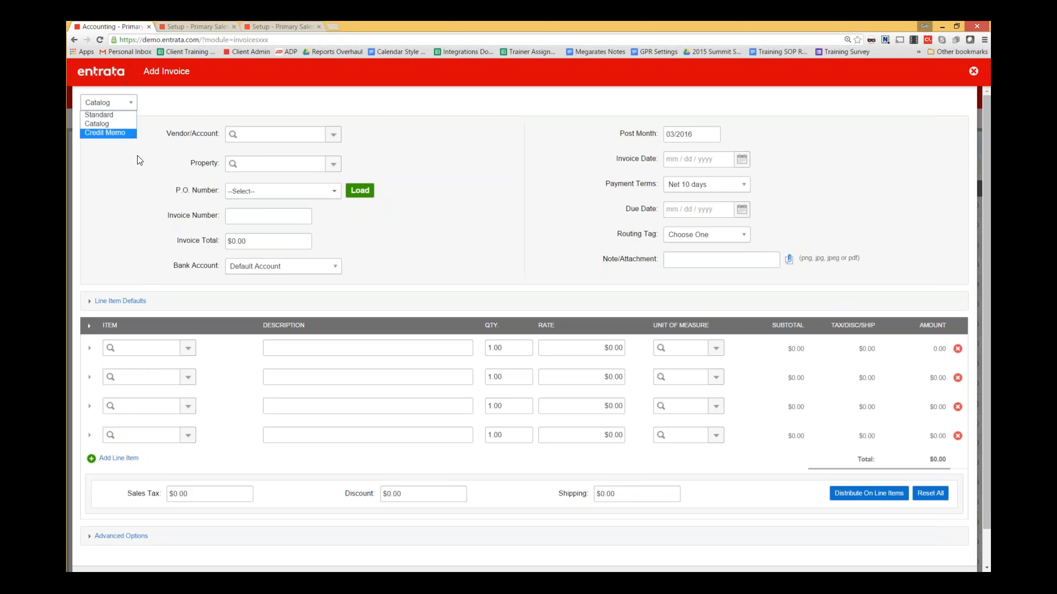
left_click(163, 132)
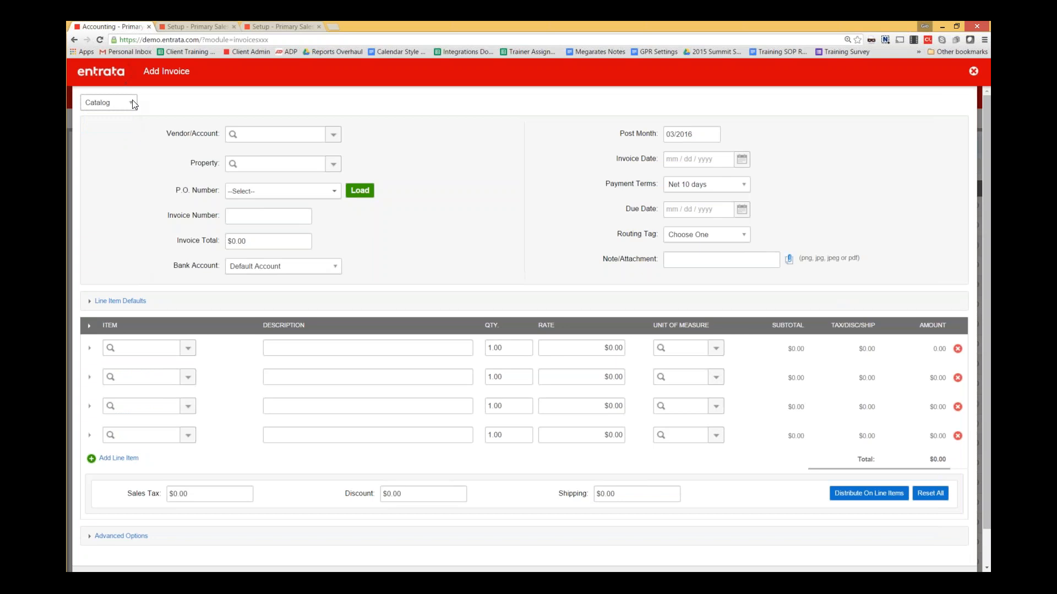
left_click(131, 102)
left_click(124, 133)
left_click(153, 105)
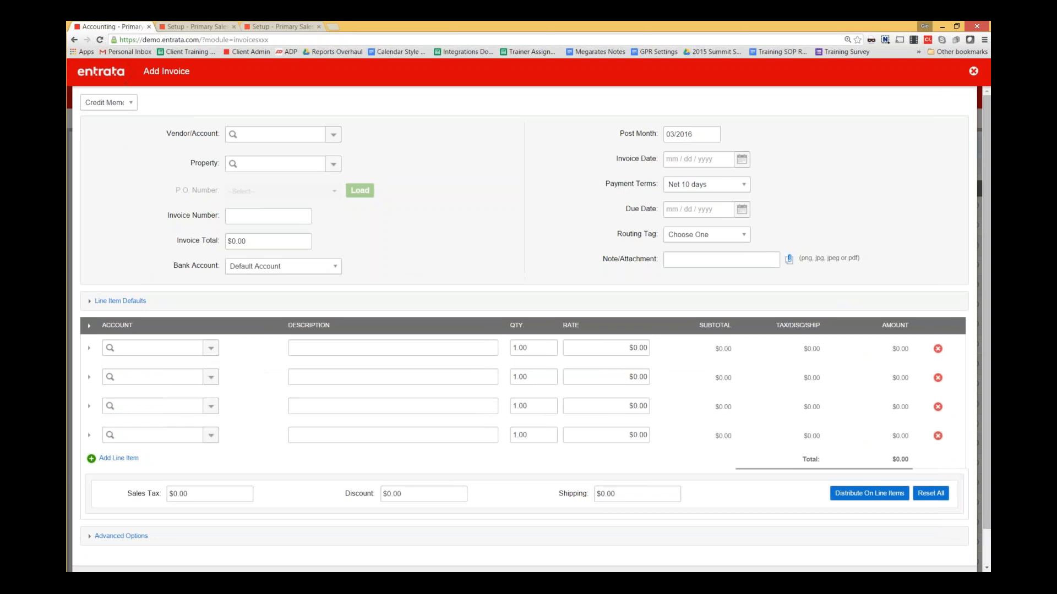
left_click(970, 73)
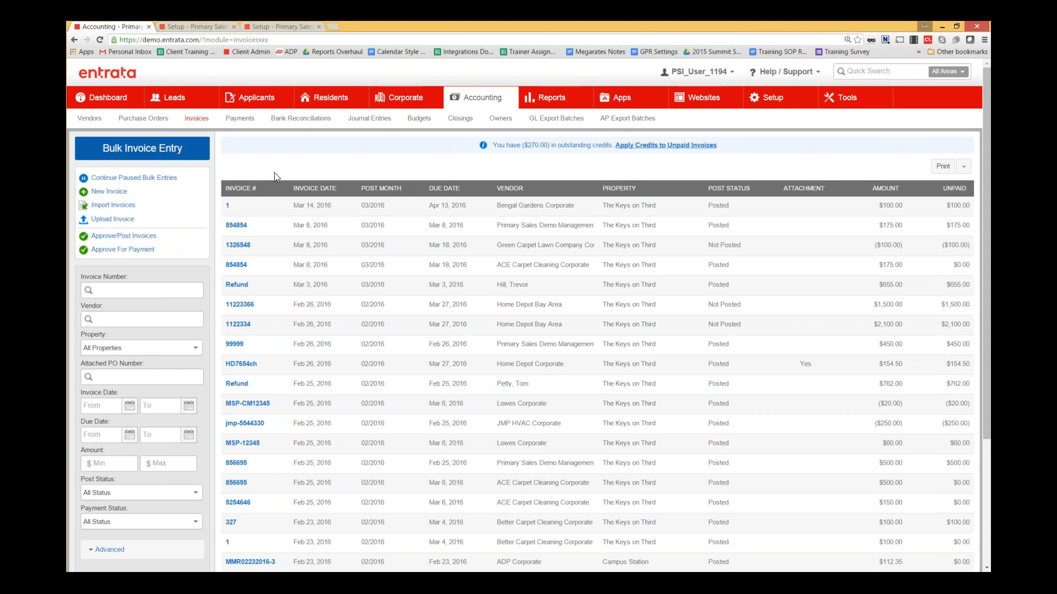
- On a new invoice, inspect Line Item Defaults and the Routing Tag options, then go to the tag setup page
left_click(109, 192)
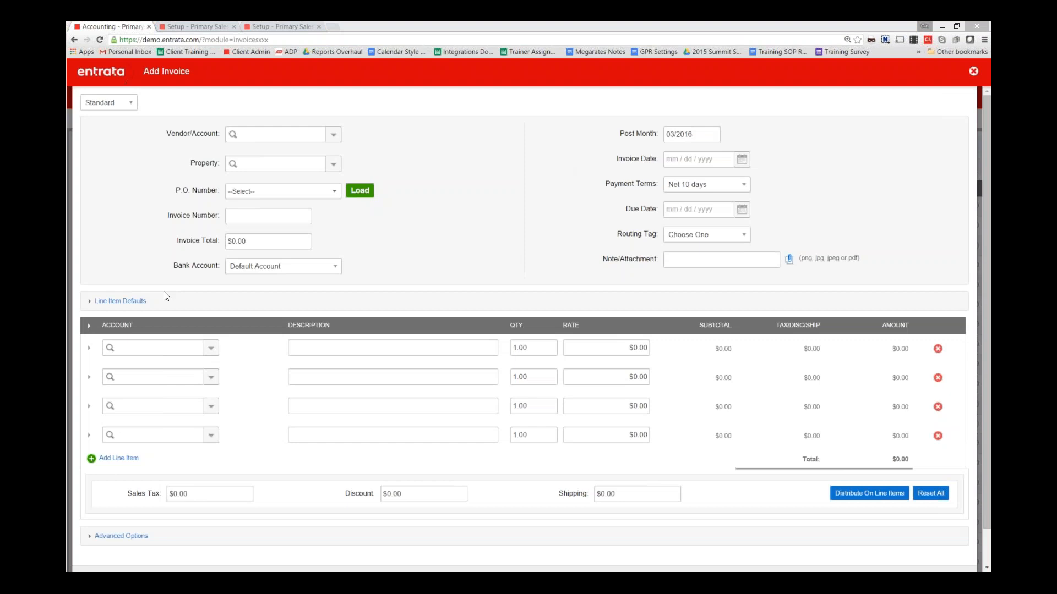
left_click(138, 301)
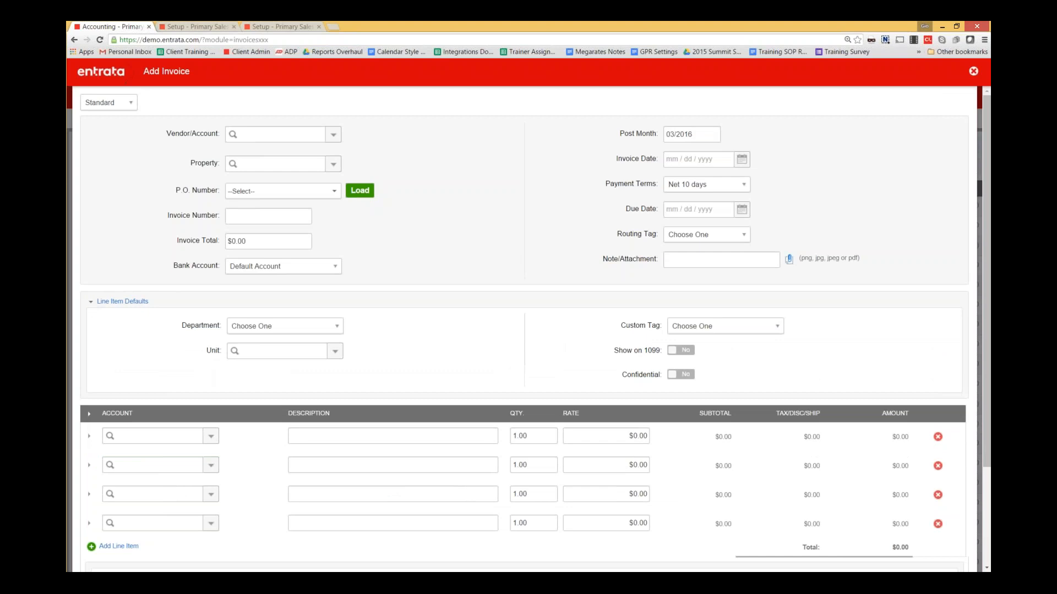
left_click(126, 301)
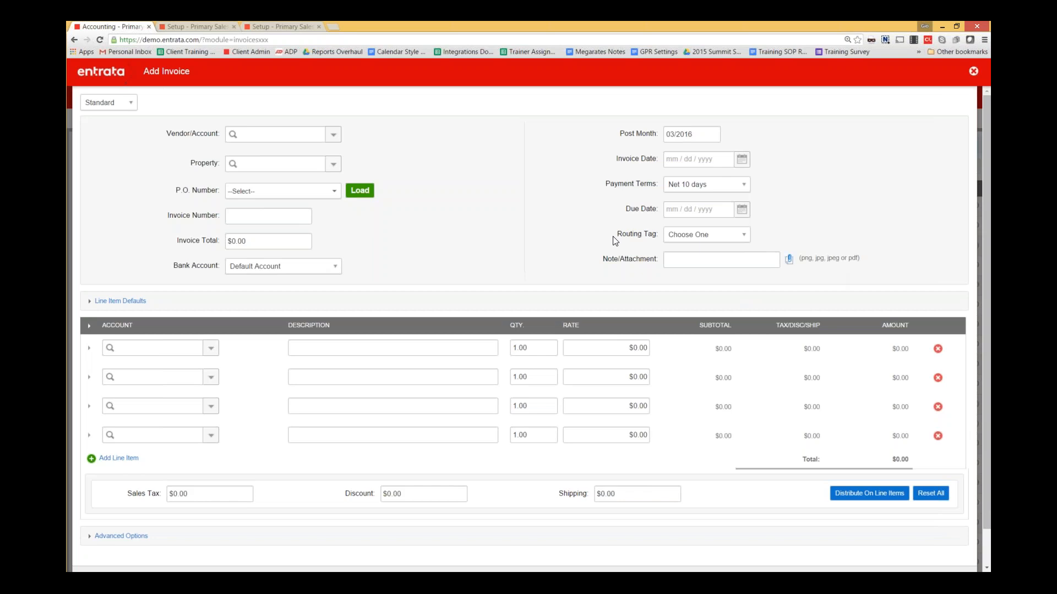
left_click_drag(616, 236, 660, 238)
left_click(712, 235)
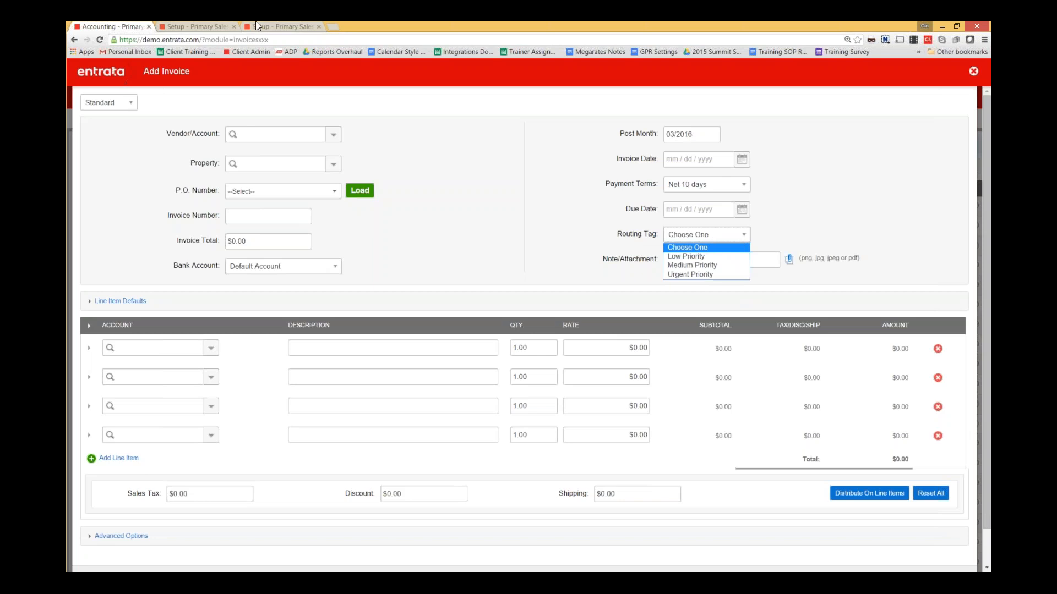
left_click(224, 23)
left_click(224, 25)
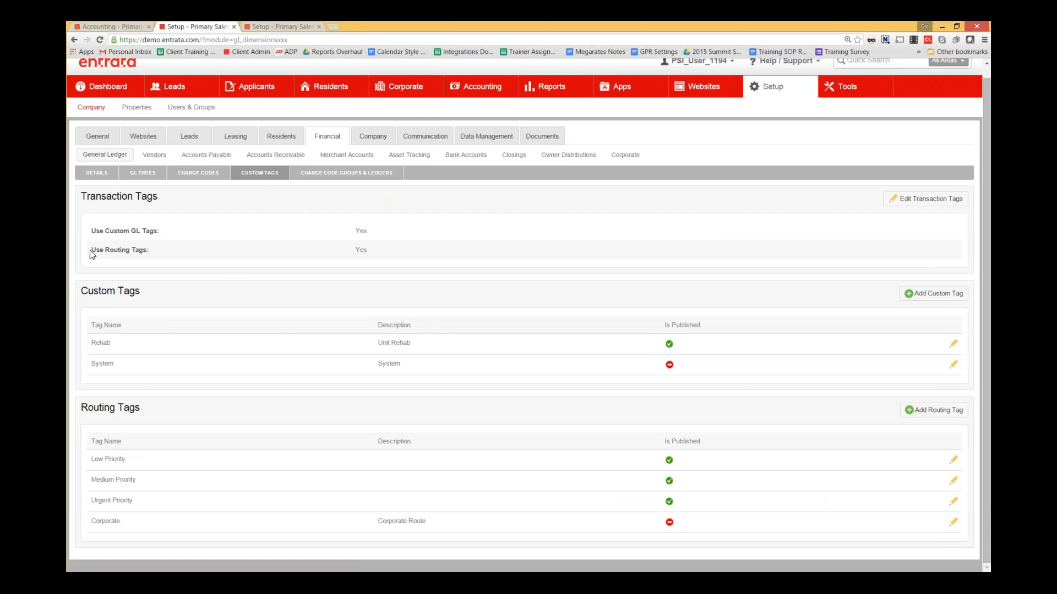
- Review the enabled Use Routing Tags setting, cancel Add Routing Tag, and open Accounts Payable approvals
left_click_drag(91, 253, 349, 243)
double_click(361, 250)
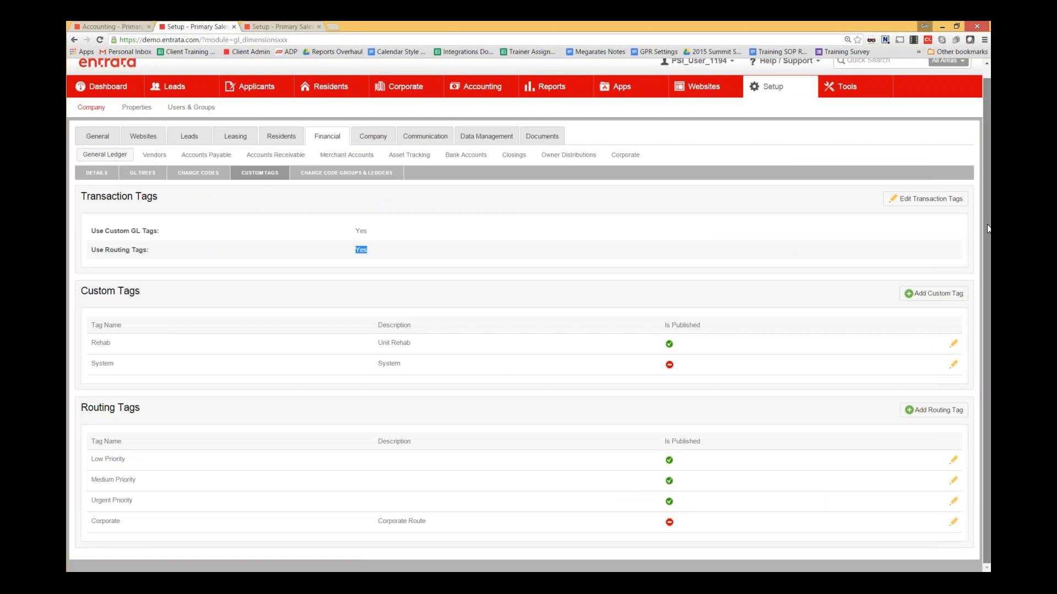
mouse_move(83, 407)
left_mouse_down()
mouse_move(146, 408)
mouse_move(85, 409)
left_mouse_up()
left_click(86, 409)
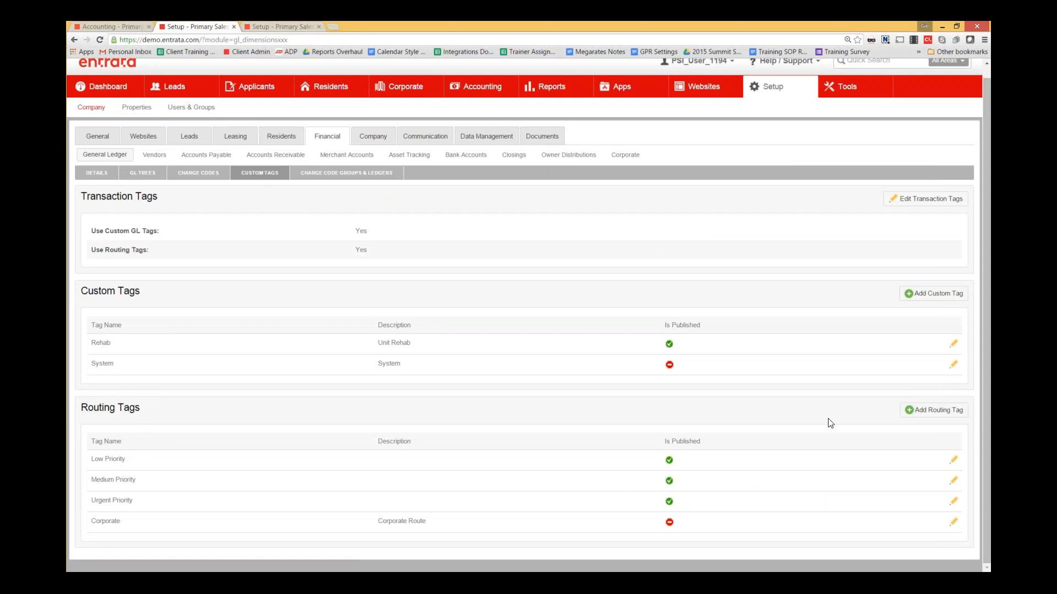
left_click(928, 415)
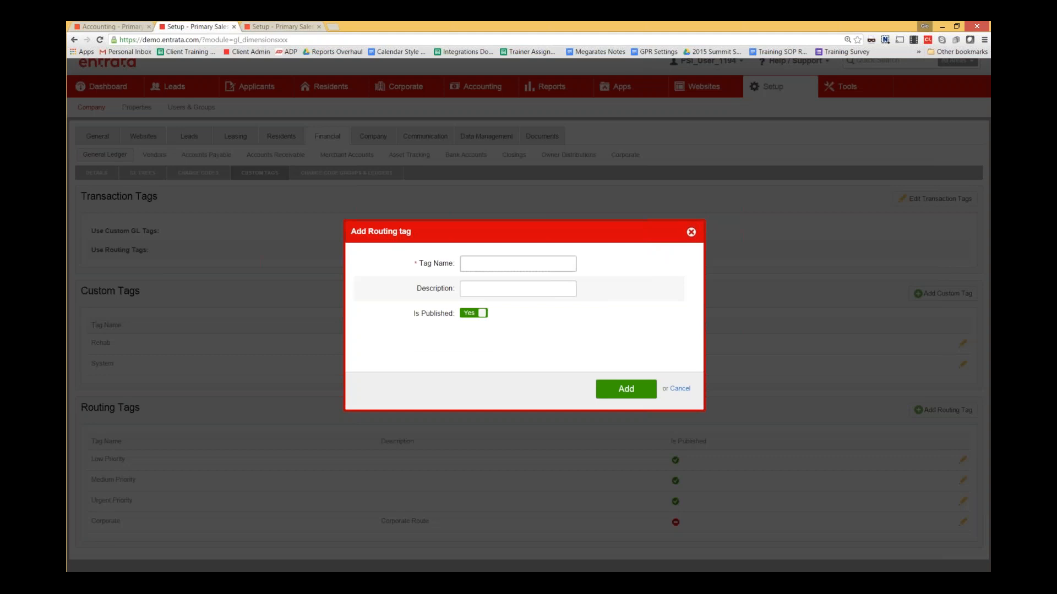
left_click(691, 231)
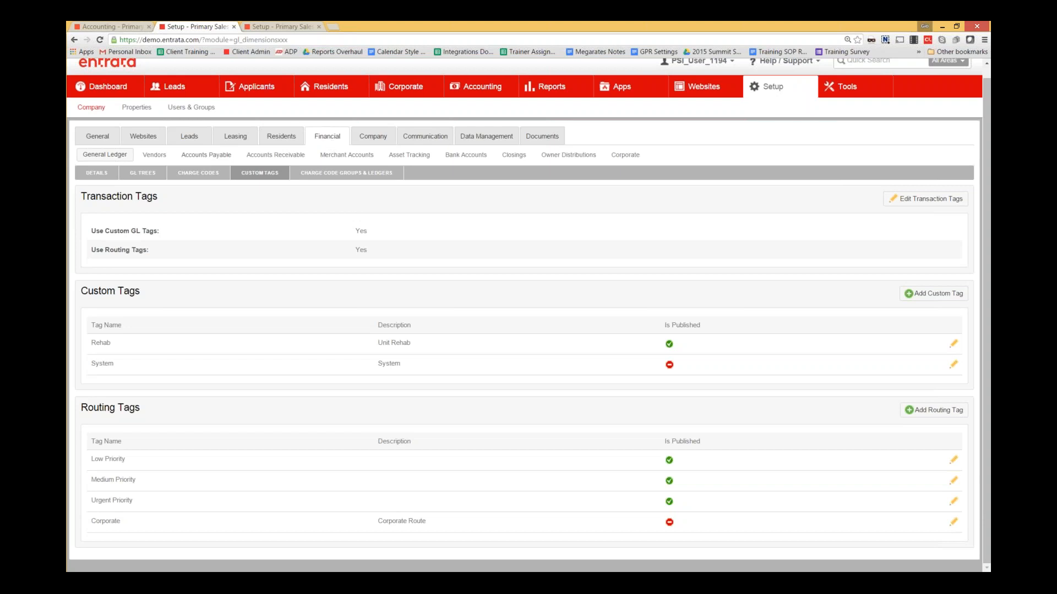
left_click(206, 155)
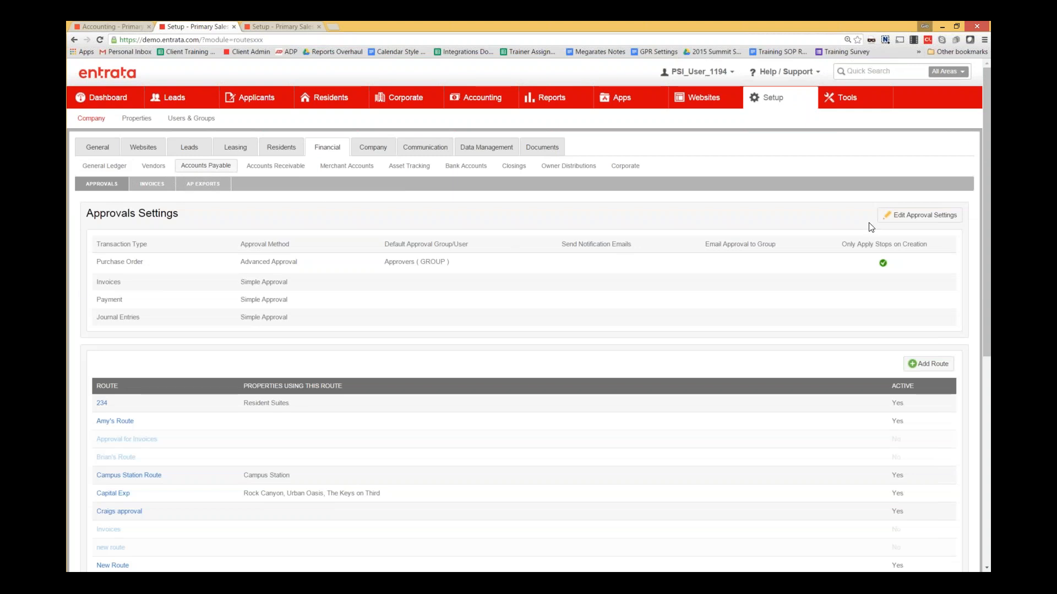
- Open route 234's Invoices rules and add a new rule
scroll(223, 252, "down", 4)
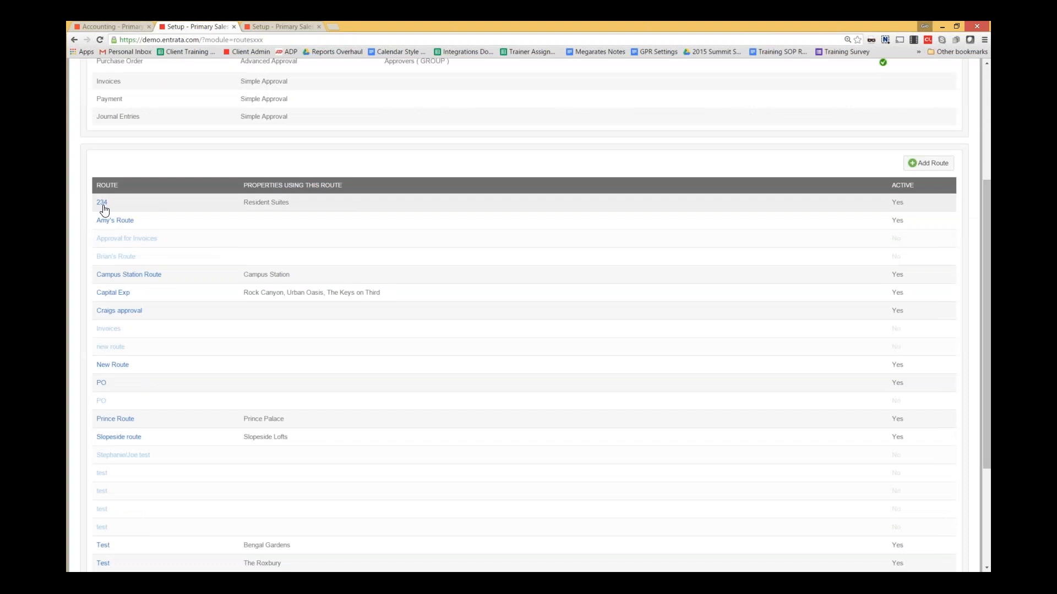
left_click(102, 203)
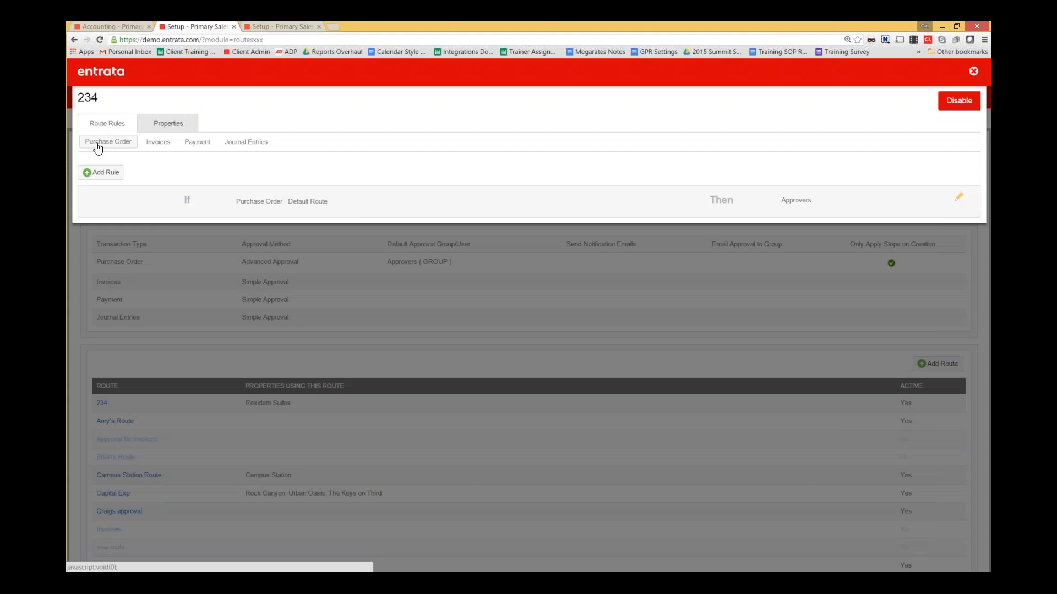
left_click(159, 144)
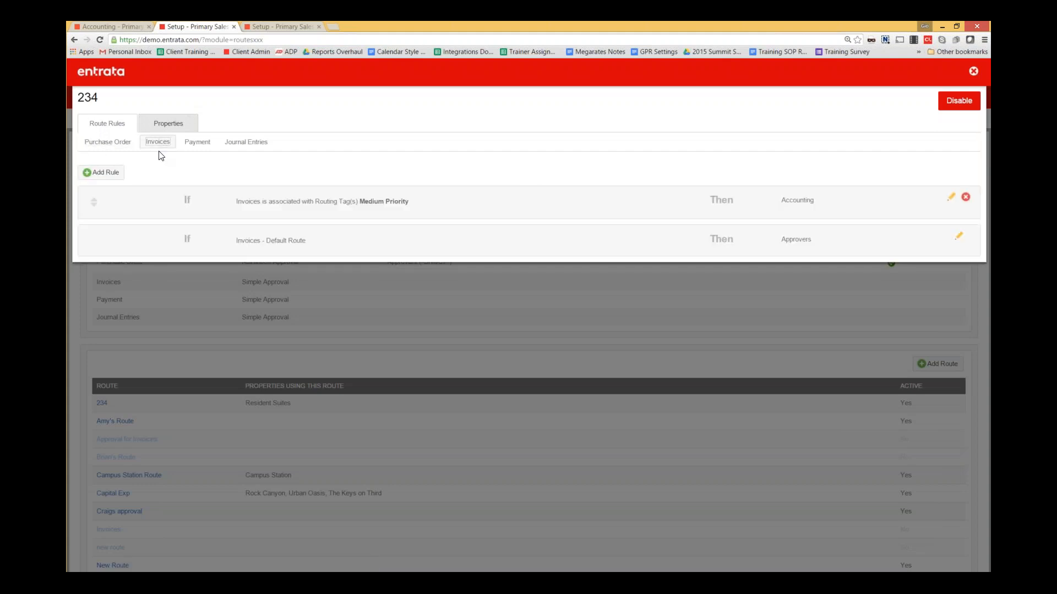
left_click(101, 172)
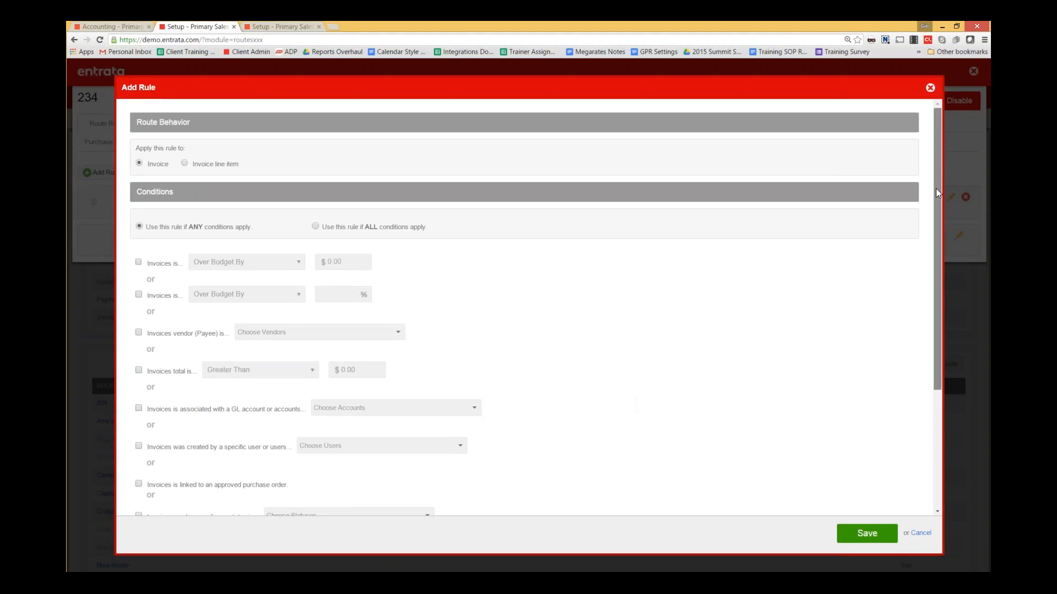
- Add a routing tag condition to the rule with Low Priority chosen
scroll(935, 188, "down", 1)
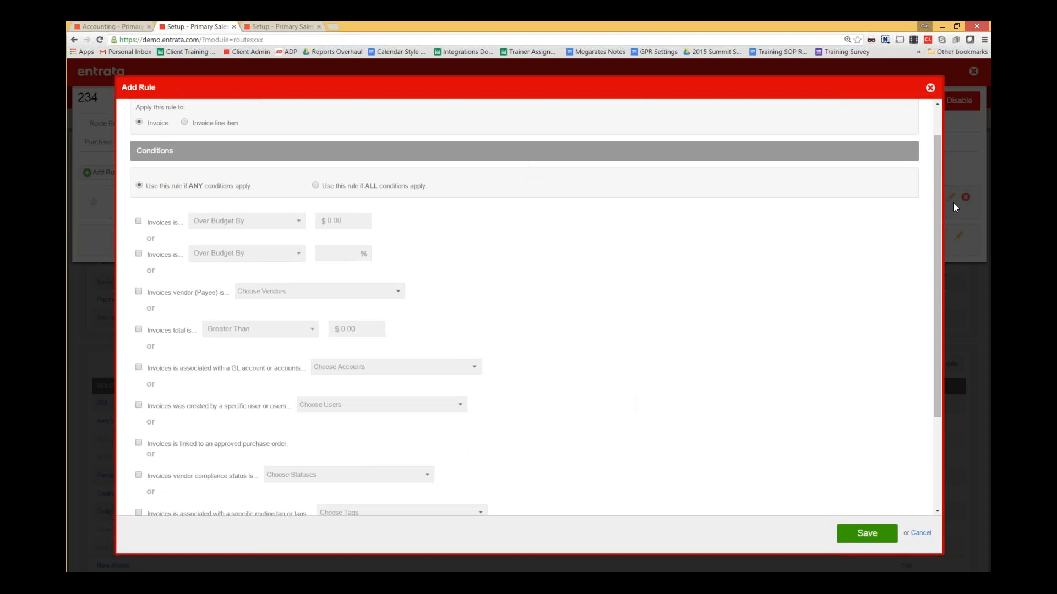
left_click_drag(932, 210, 930, 312)
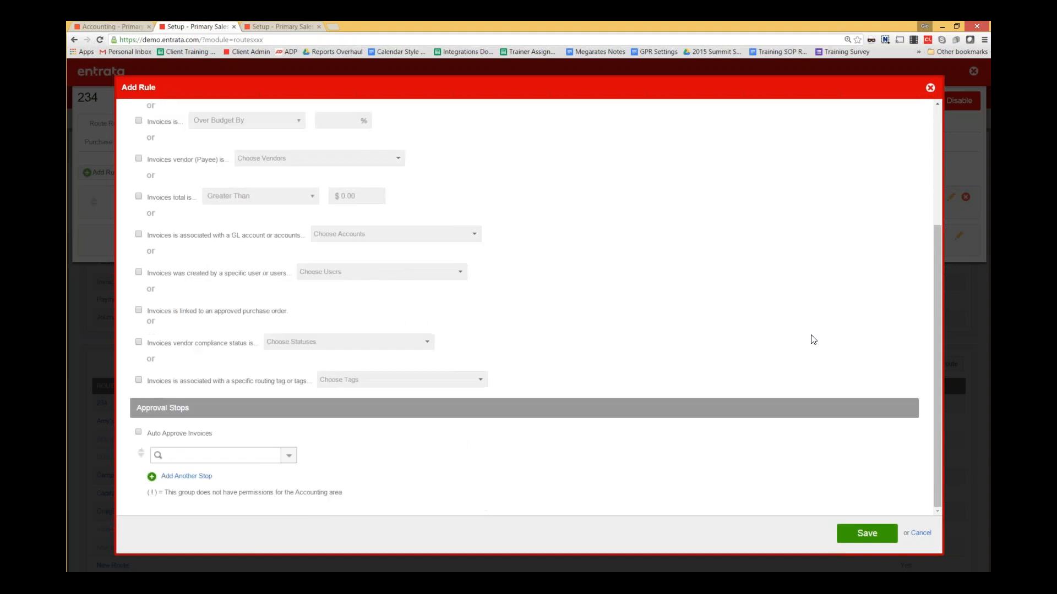
left_click(138, 380)
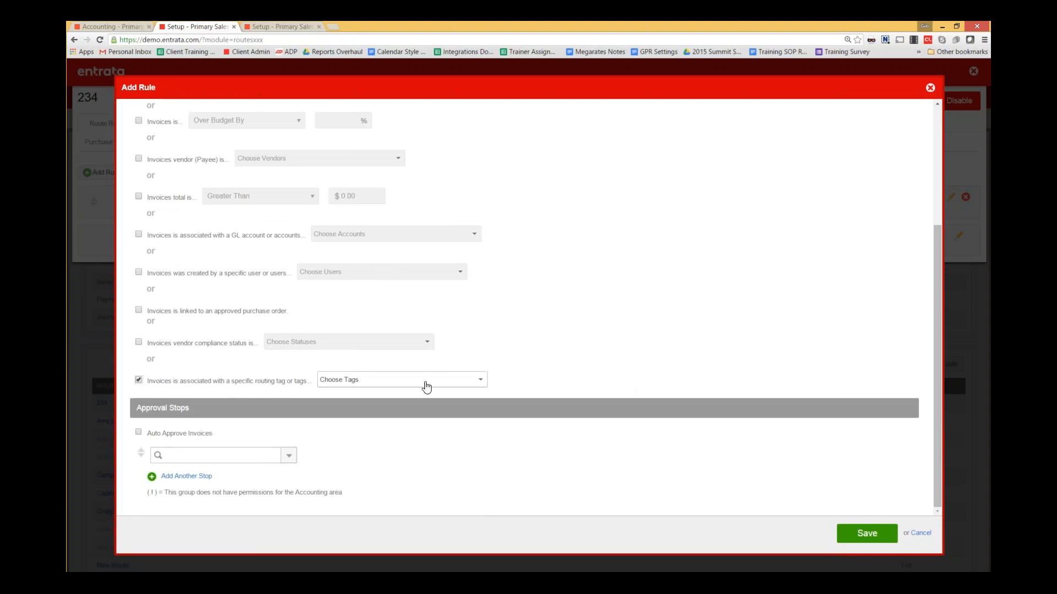
left_click(481, 383)
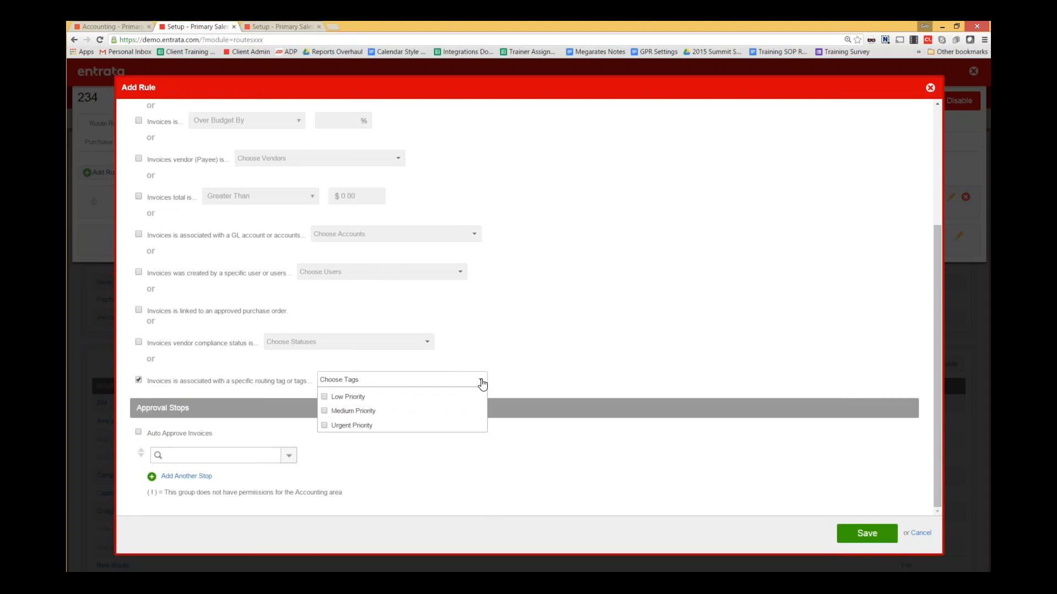
left_click(352, 397)
left_click(603, 372)
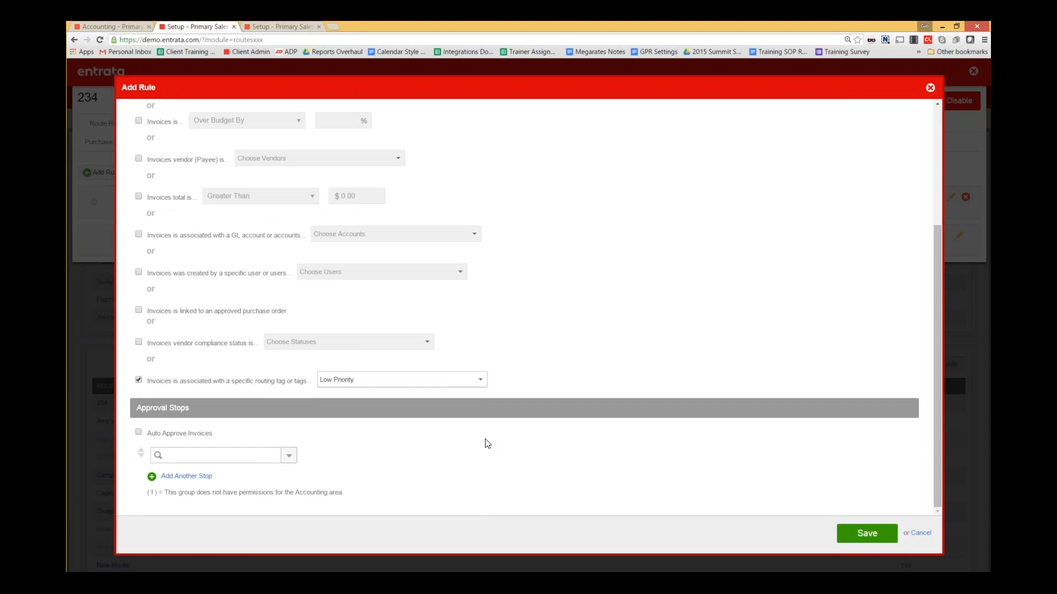
- Assign a specific user as the rule's approval stop and recheck the tag choices
left_click(289, 455)
scroll(270, 472, "down", 2)
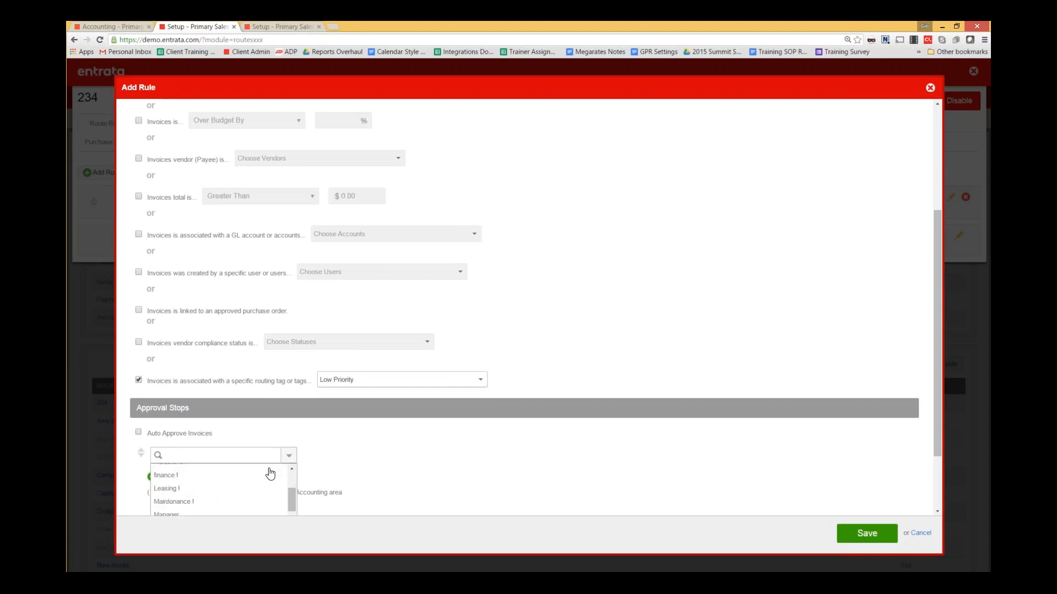
scroll(254, 480, "down", 1)
scroll(220, 491, "up", 1)
scroll(220, 490, "down", 5)
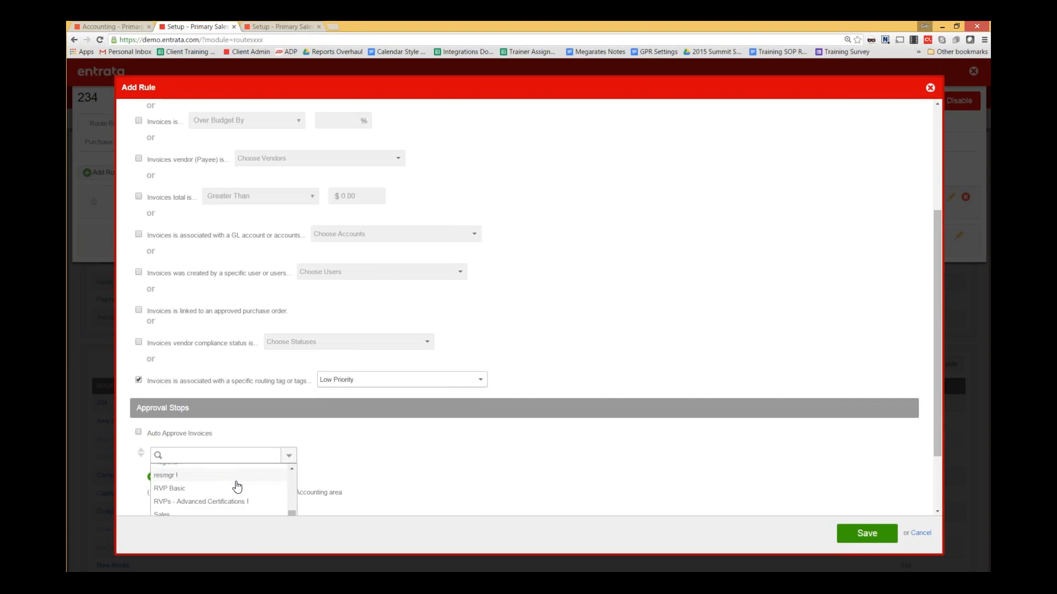
scroll(207, 490, "up", 1)
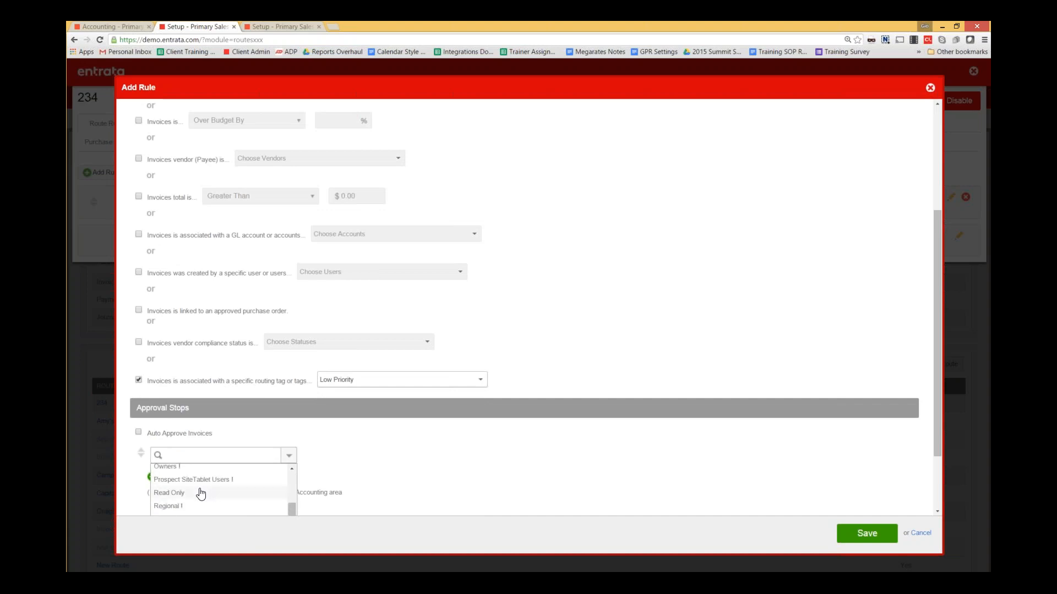
scroll(203, 493, "down", 1)
scroll(209, 491, "down", 4)
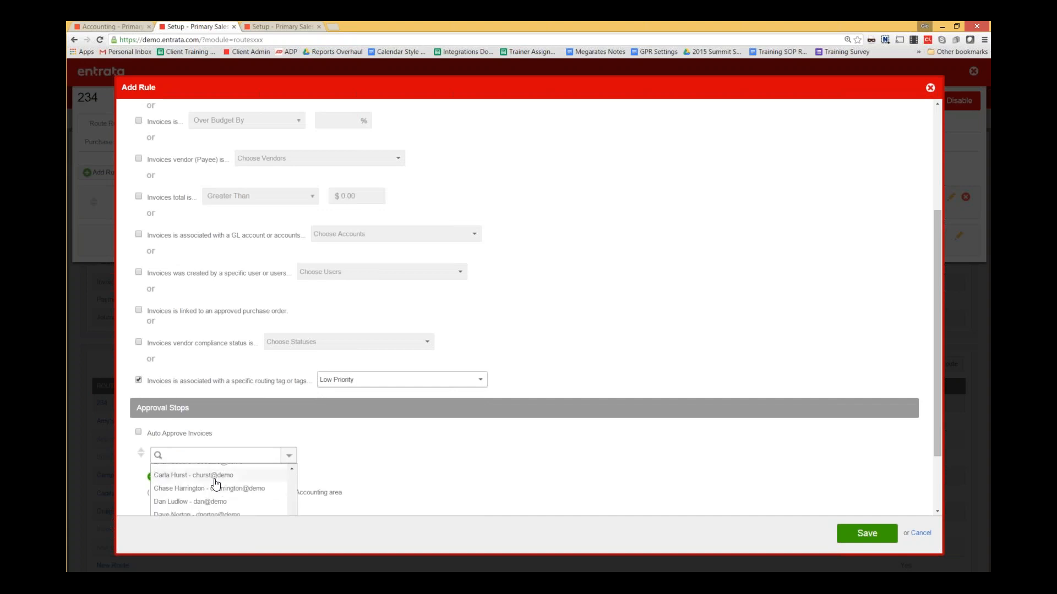
left_click(203, 503)
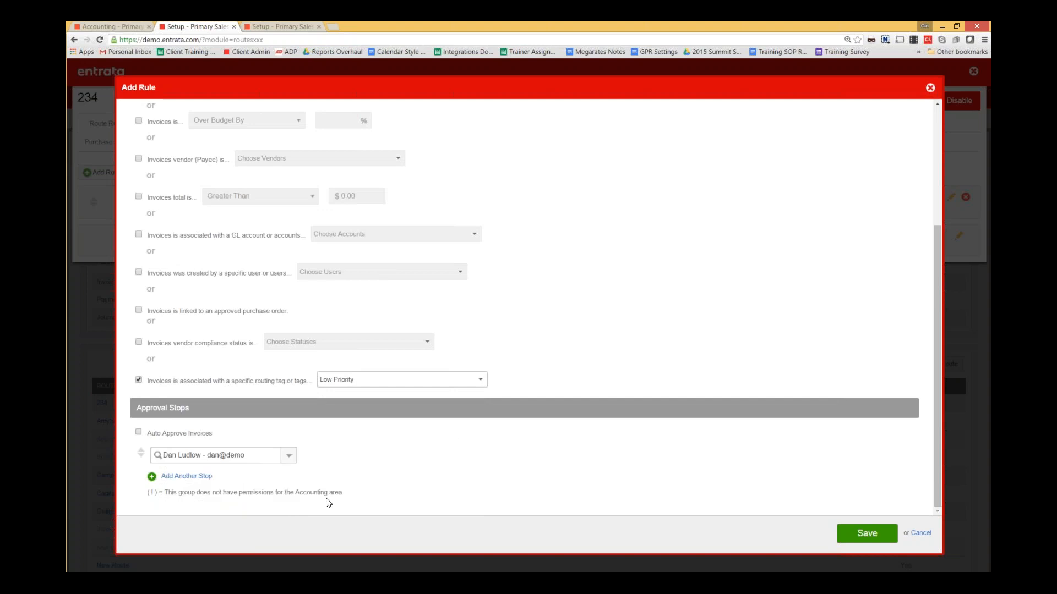
left_click(414, 381)
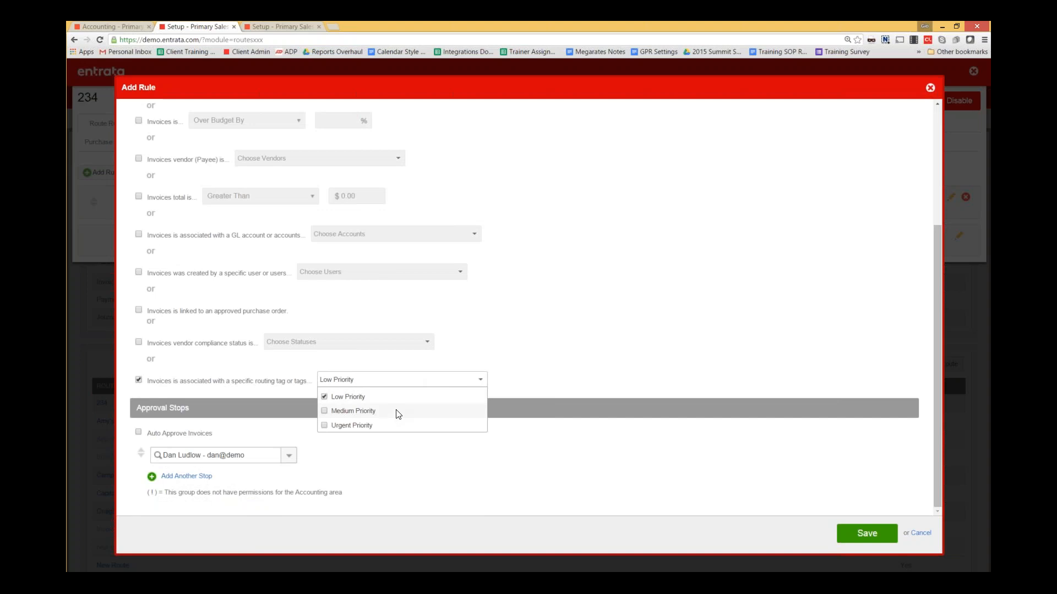
left_click(678, 386)
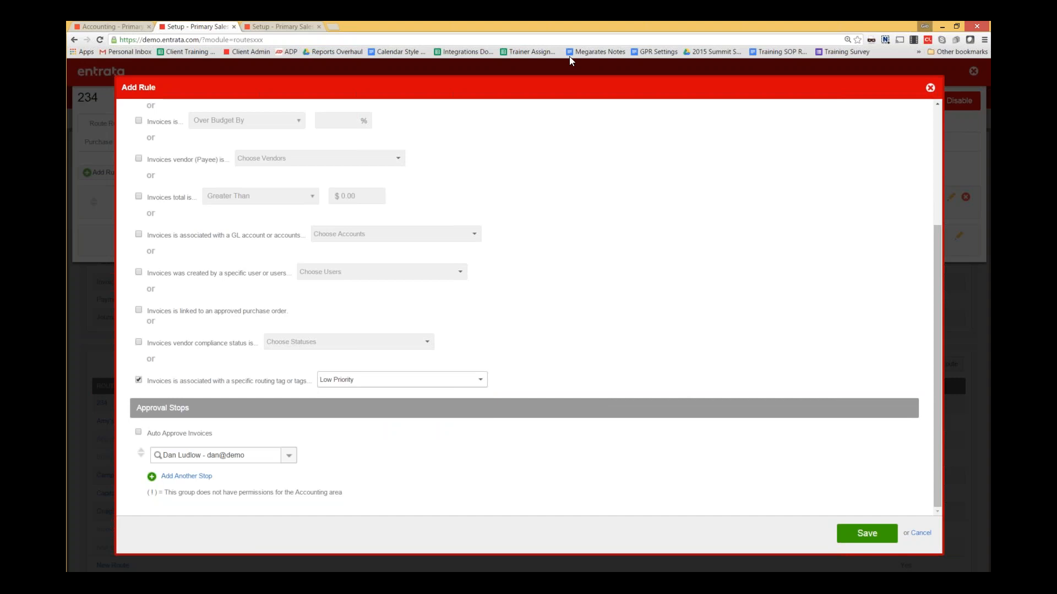
- Tag the new invoice in Accounting with the Low Priority routing tag
left_click(108, 27)
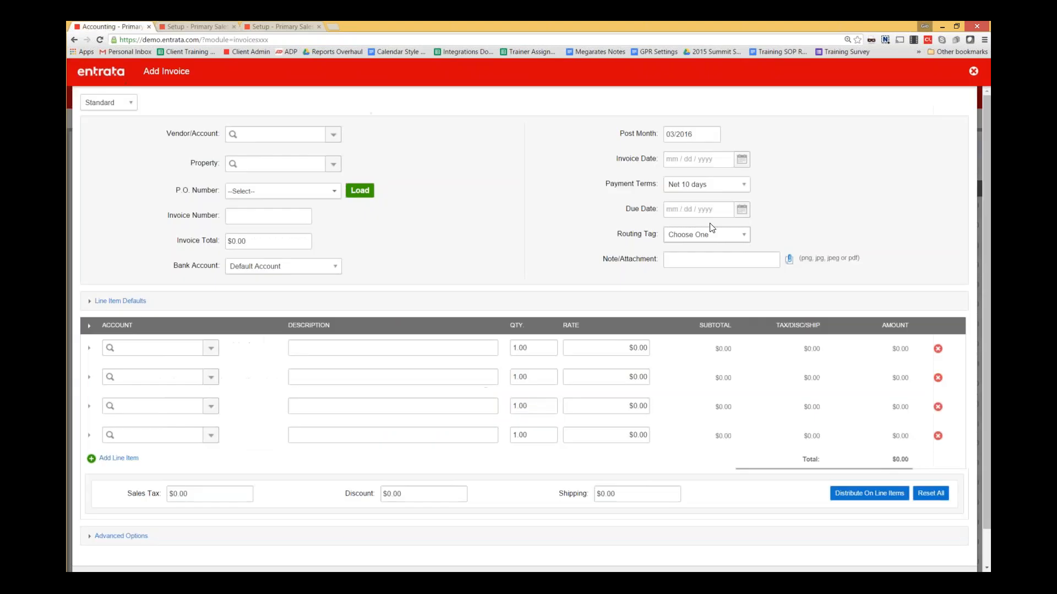
left_click(741, 235)
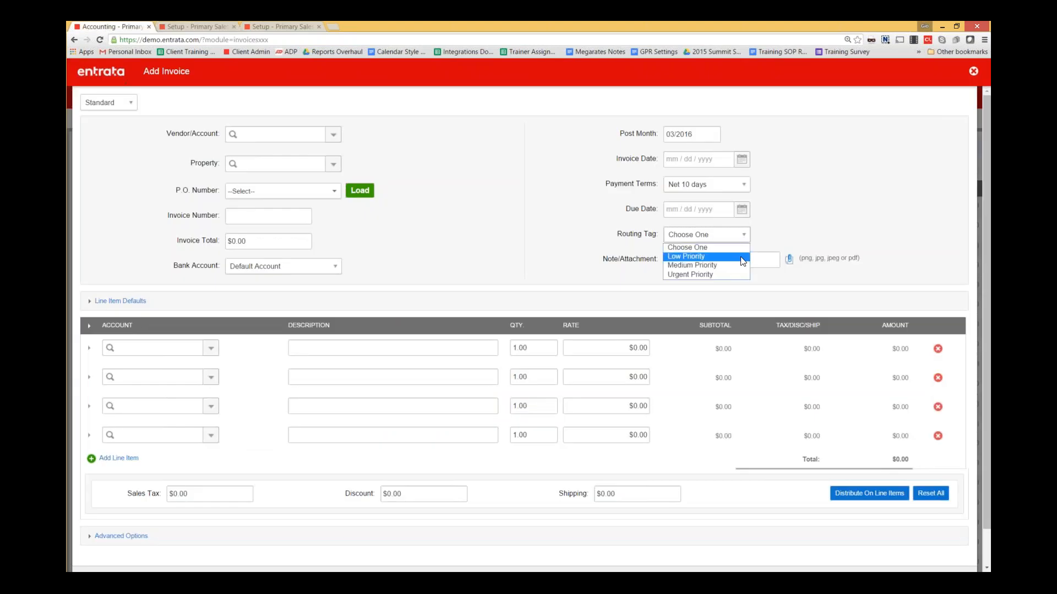
left_click(742, 257)
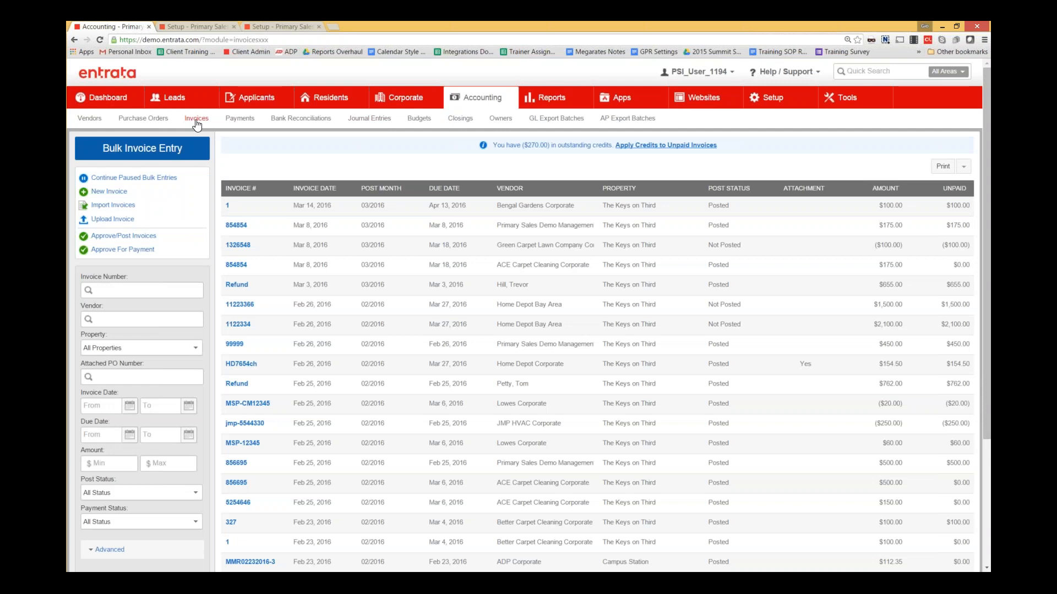
- Open the Journal Entries list and view journal entry 82
left_click(369, 119)
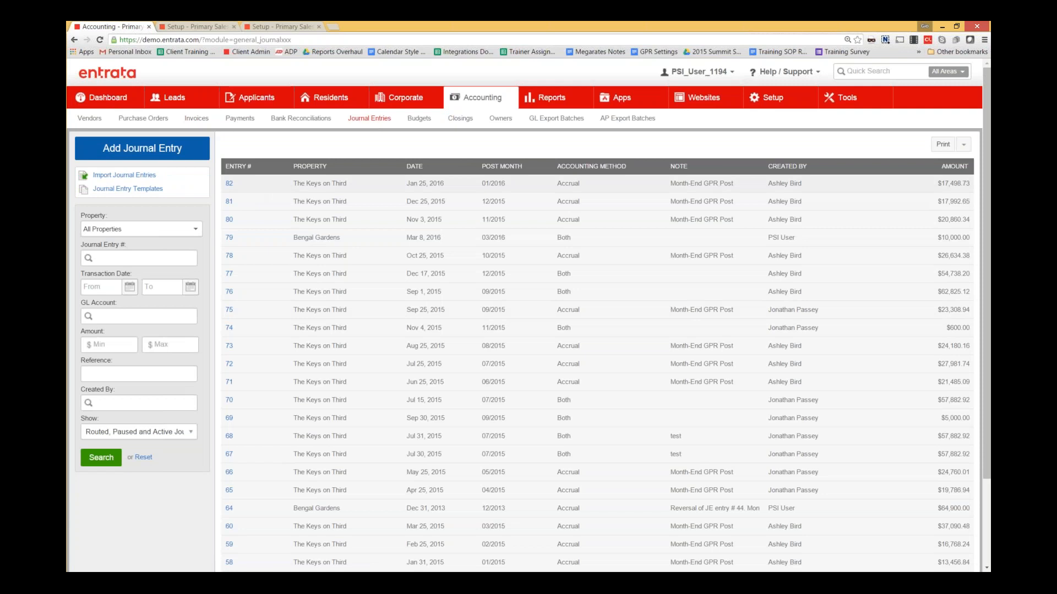
left_click(229, 183)
left_click(142, 149)
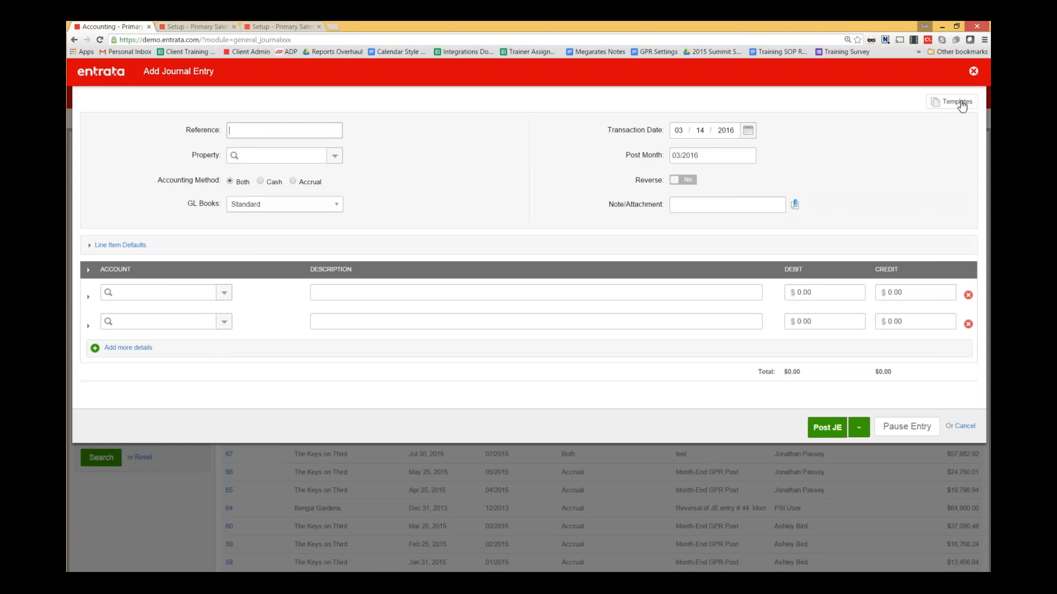
left_click(975, 73)
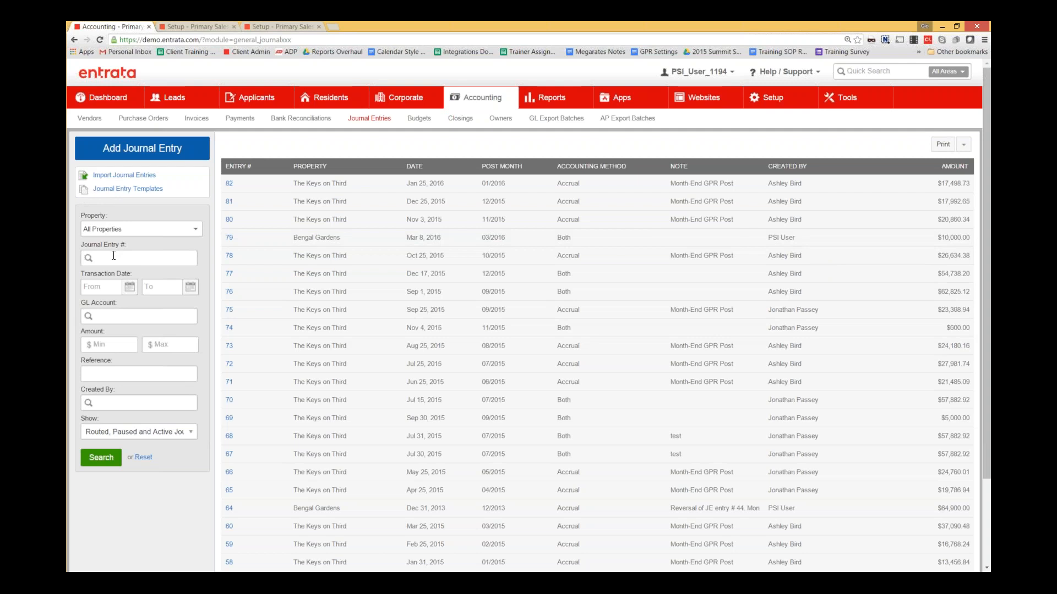
- Open Journal Entry Templates and add a new template
left_click(129, 189)
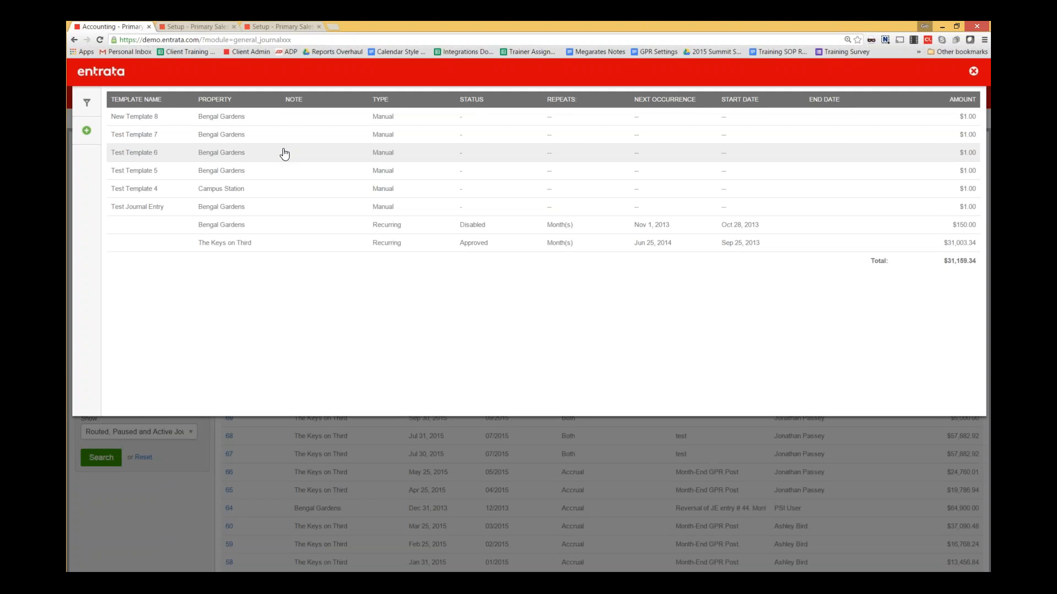
left_click(86, 132)
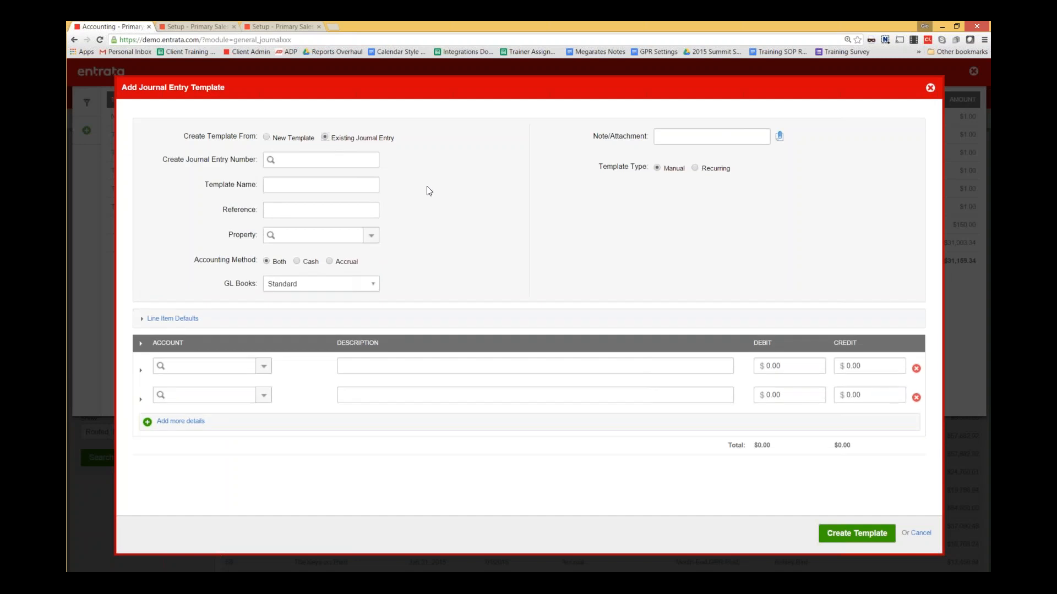
- Build a new template named 'Test Journal Entry' for the Bengal Gardens property
left_click(276, 159)
left_click(266, 137)
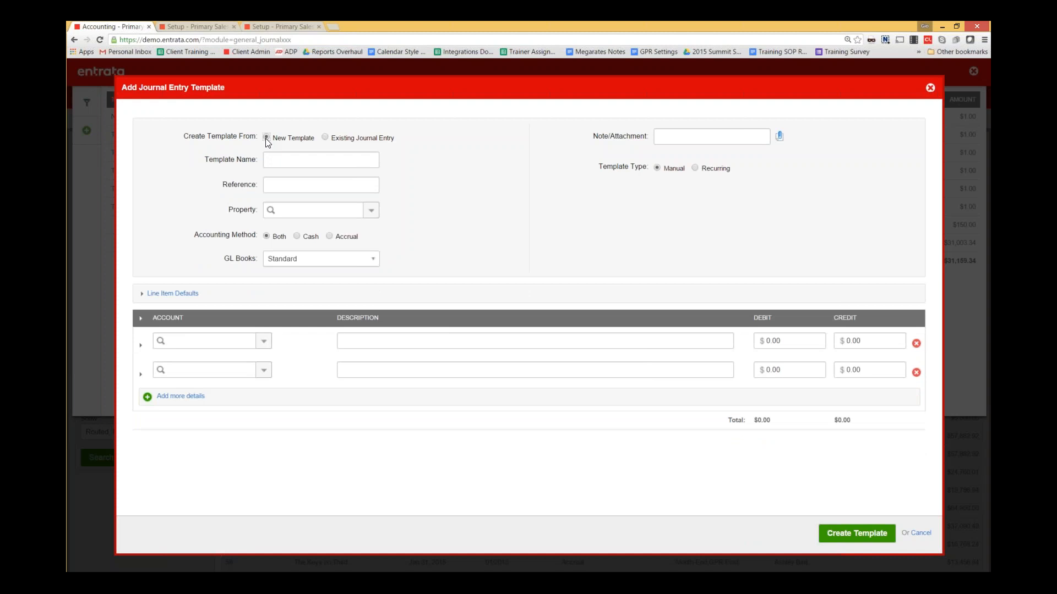
left_click(319, 160)
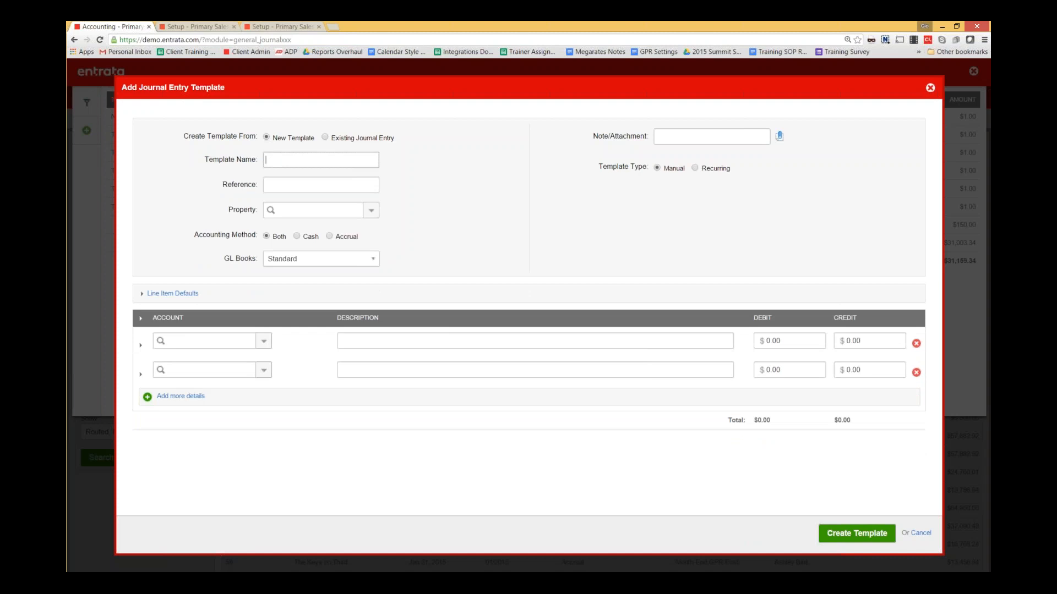
left_click(316, 161)
type("Test Journal Entry")
left_click(371, 210)
left_click(347, 243)
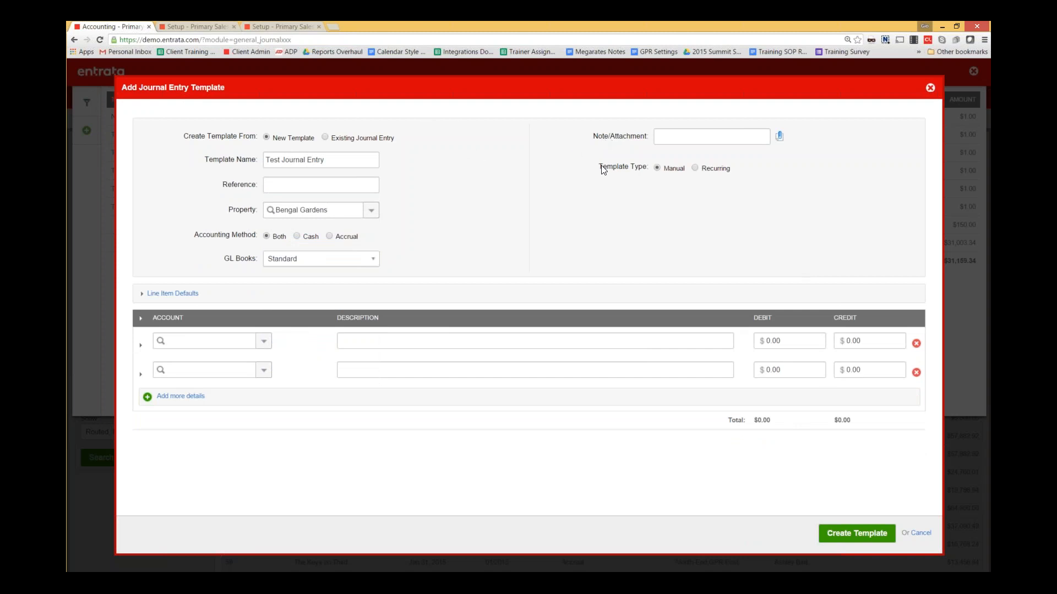
left_click_drag(741, 173, 585, 170)
left_click(539, 249)
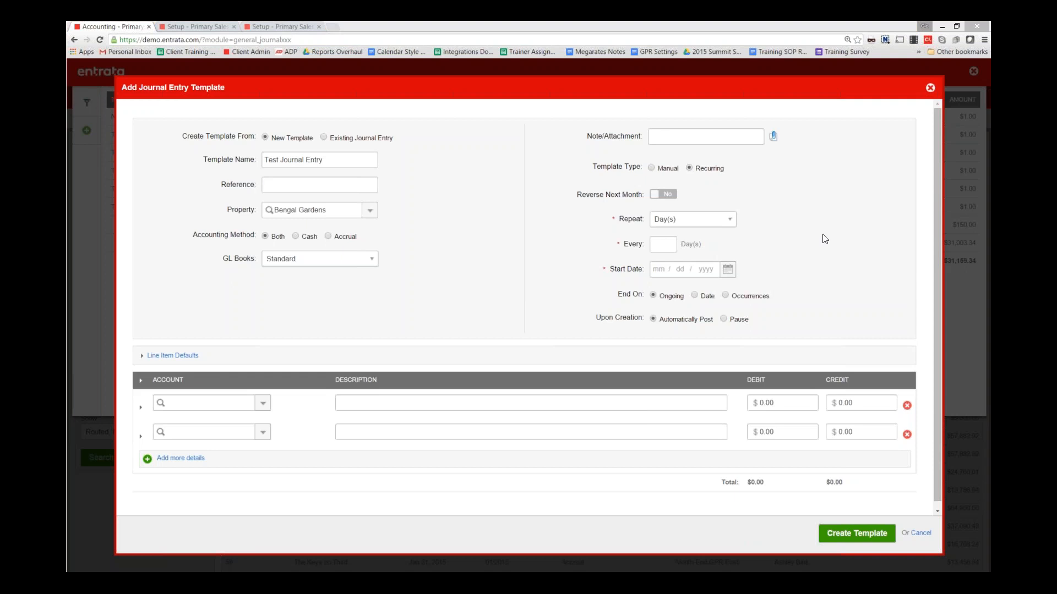
- Keep Repeat at Day(s), pause created entries, and switch Template Type to Manual
left_click(721, 220)
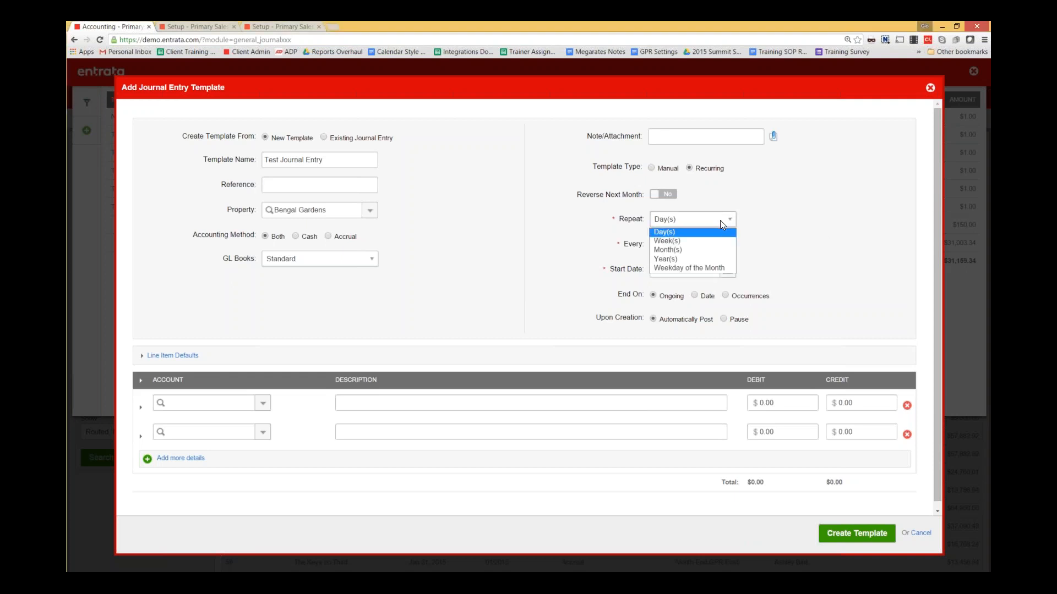
left_click(754, 241)
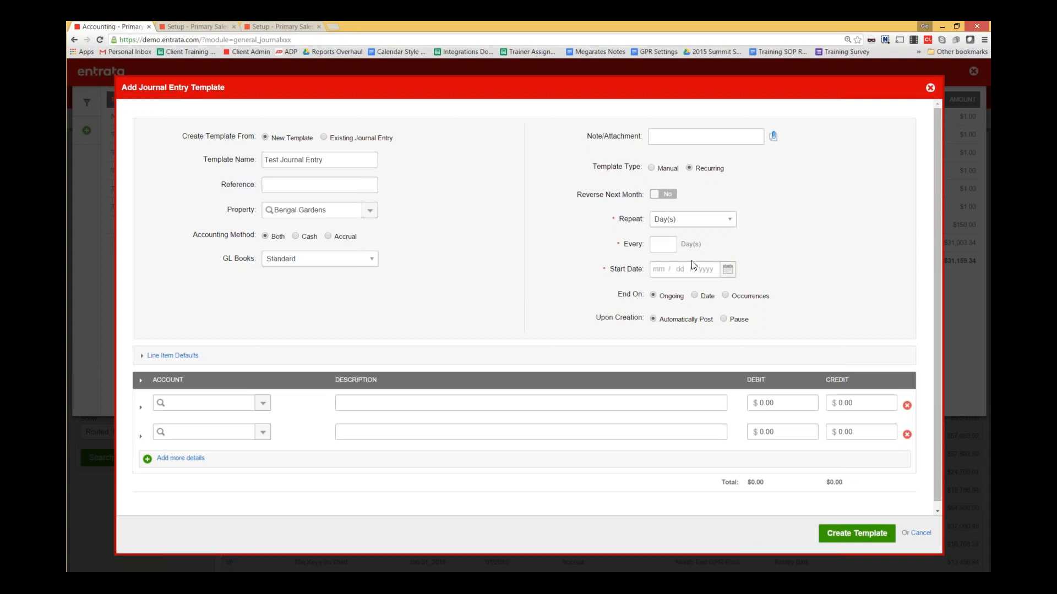
left_click(728, 269)
left_click(811, 239)
left_click(724, 320)
left_click(651, 168)
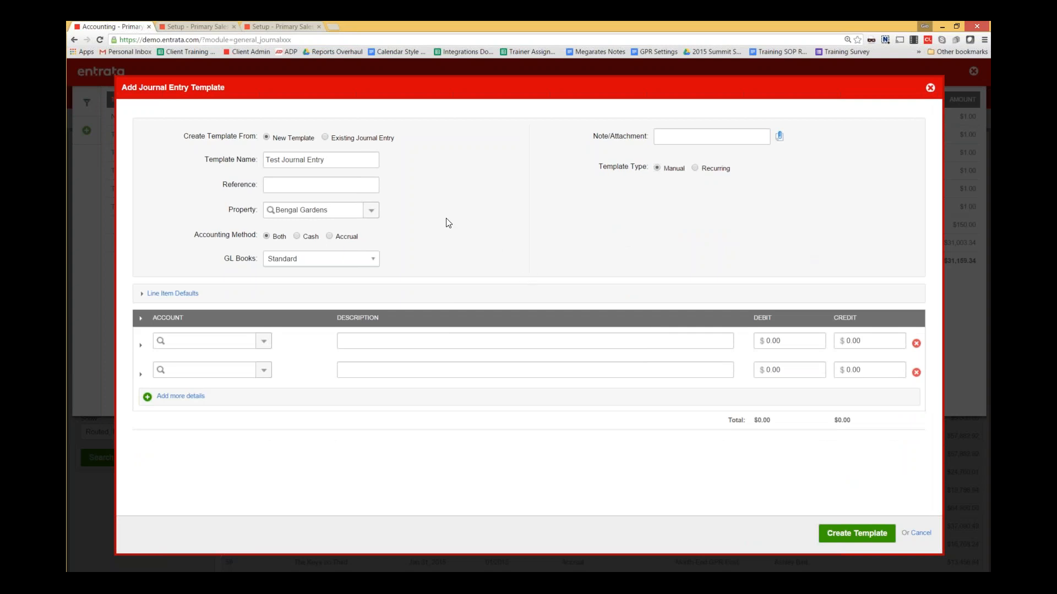
- Set line one to account 1000 Cash in Bank - Operating and line two to 1020 Cash in Bank - Savings
left_click(262, 342)
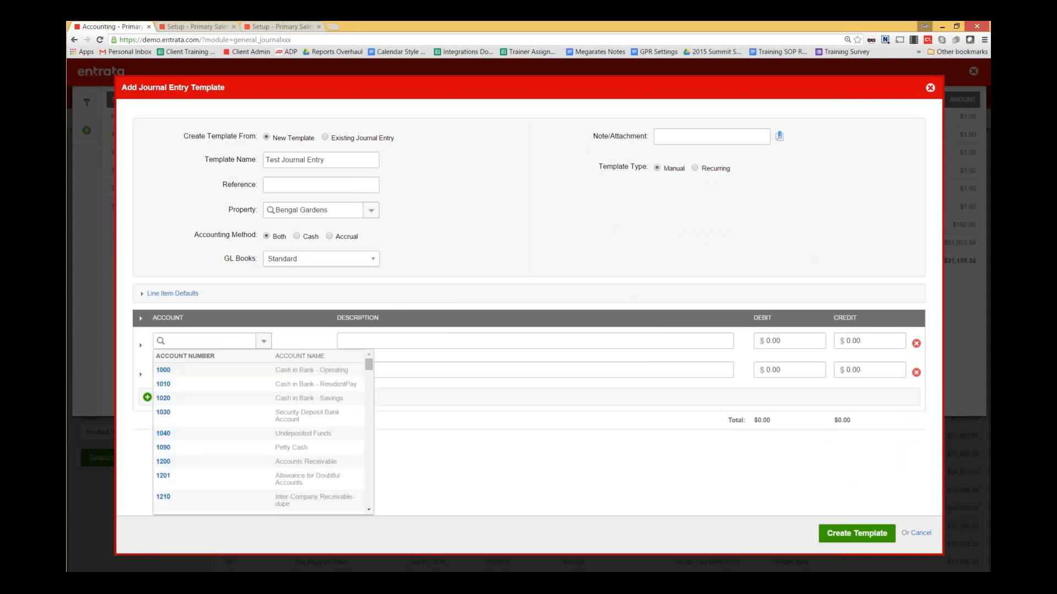
left_click(163, 370)
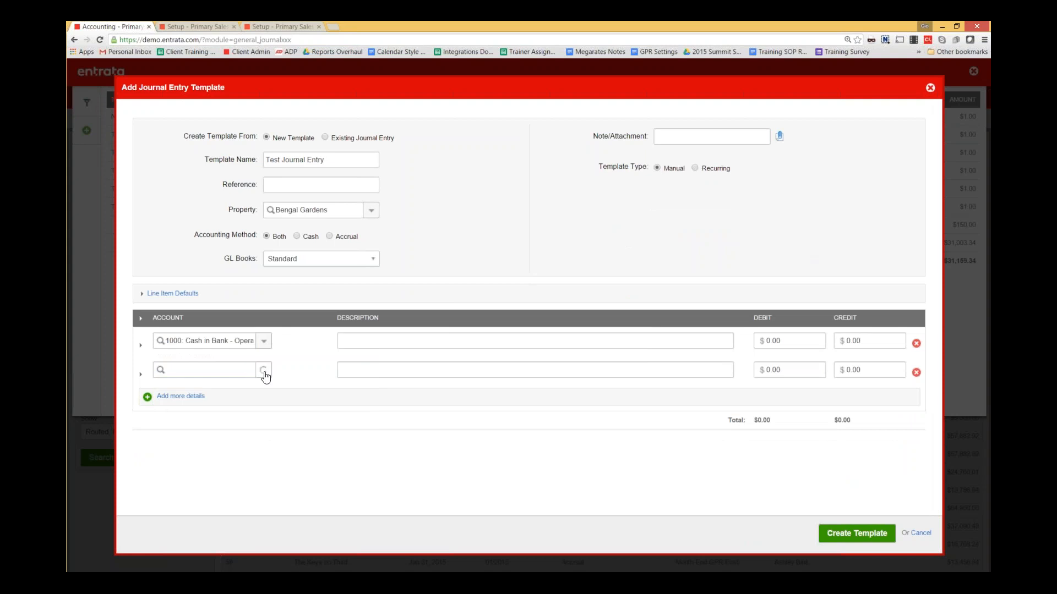
left_click(263, 369)
left_click(226, 428)
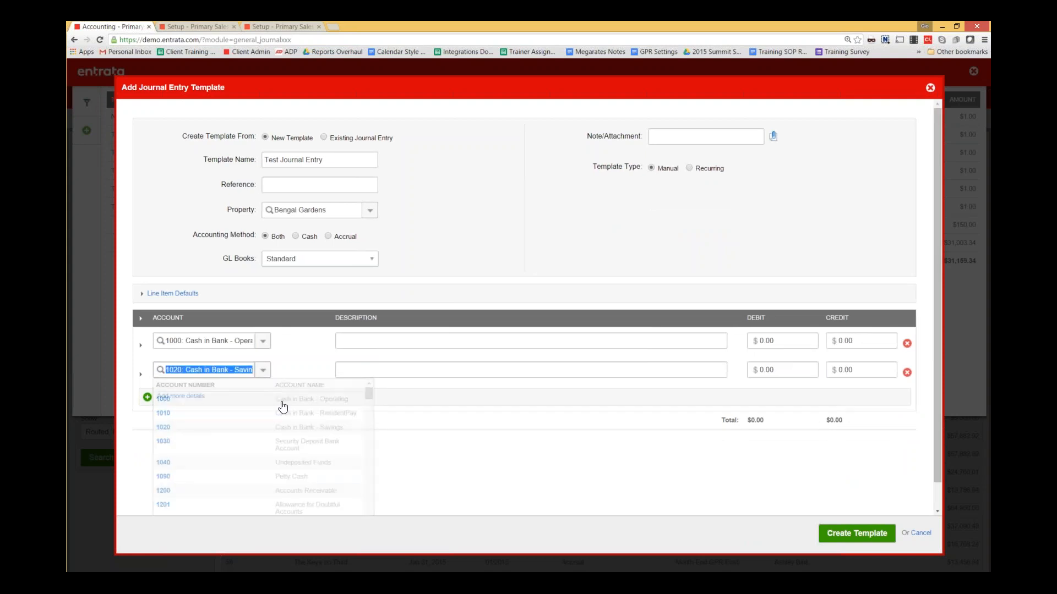
- Enter 'Cash Transfer' as the description on both journal lines
left_click(354, 340)
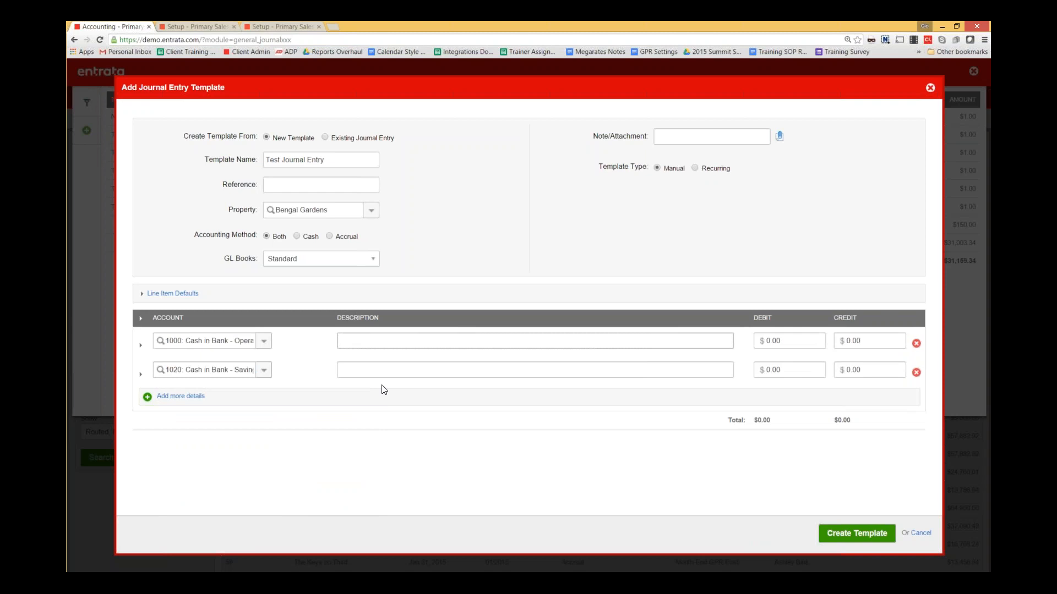
type("Cash Transfer")
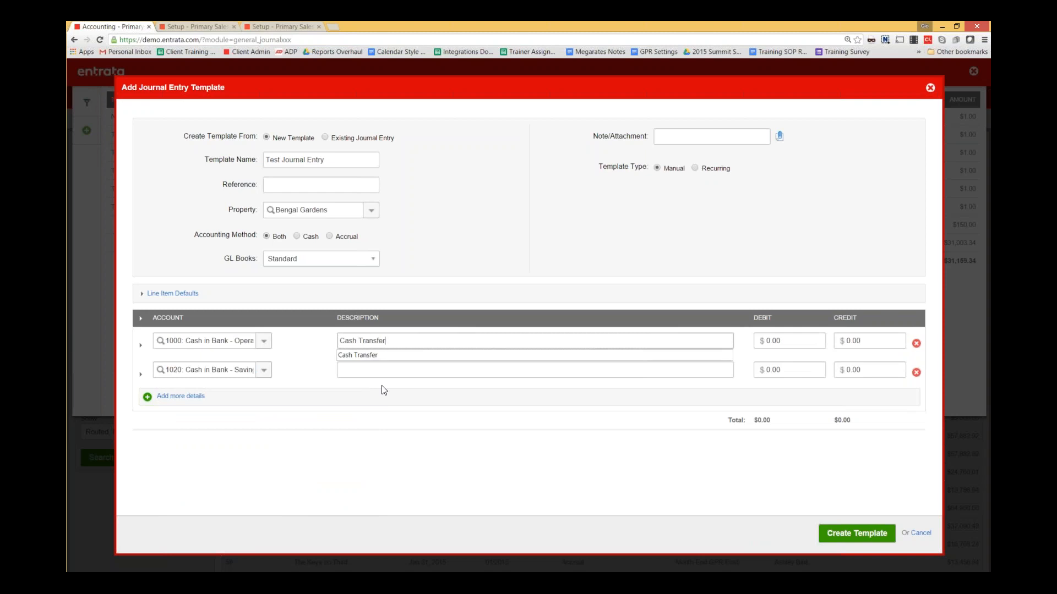
key("Tab")
type("C")
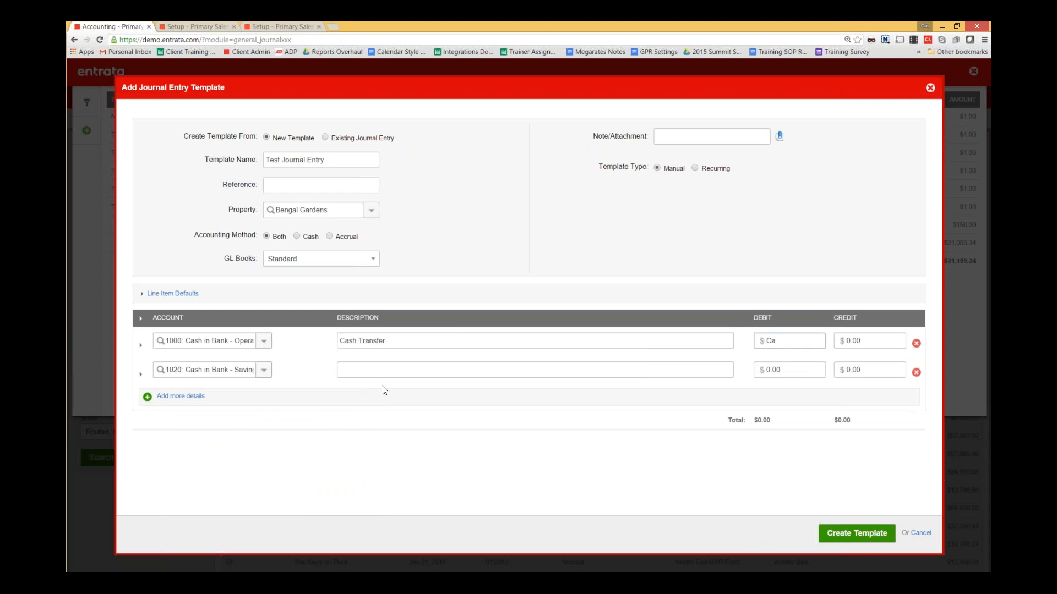
key("BackSpace")
key("BackSpace")
key("Tab")
key("Tab")
key("Tab")
key("Tab")
left_click(384, 370)
type("Cash Tra")
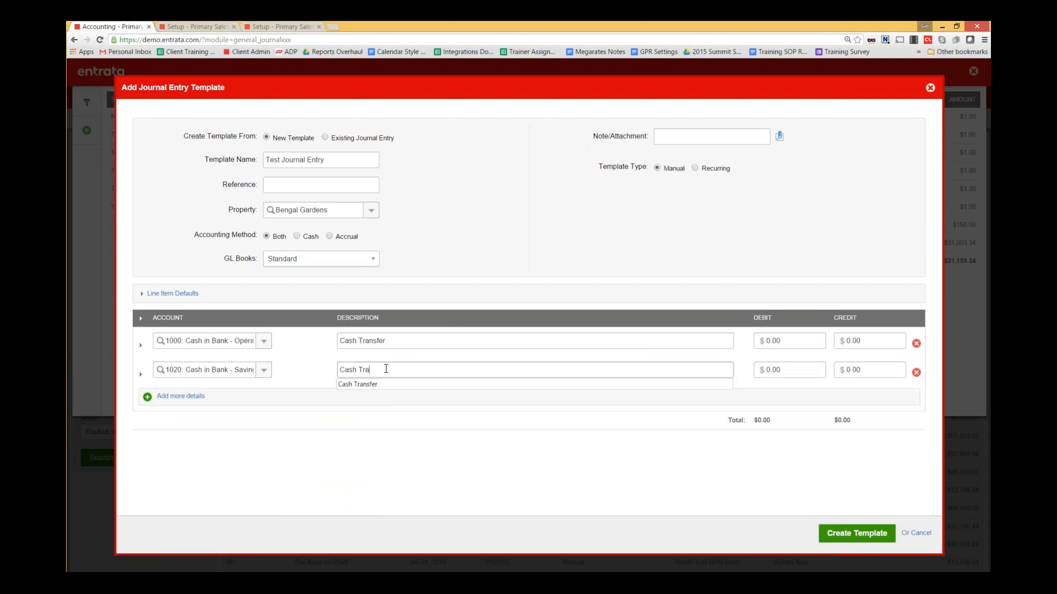
type("nsfer")
key("Tab")
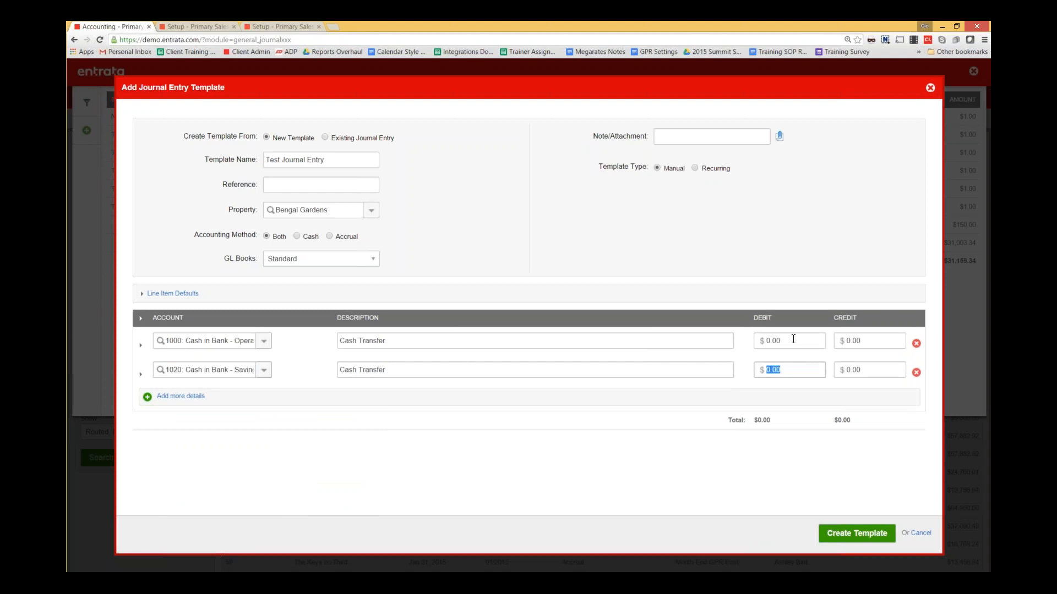
- Debit 1.00 on line one and credit 1.00 on line two
left_click(793, 340)
type("1")
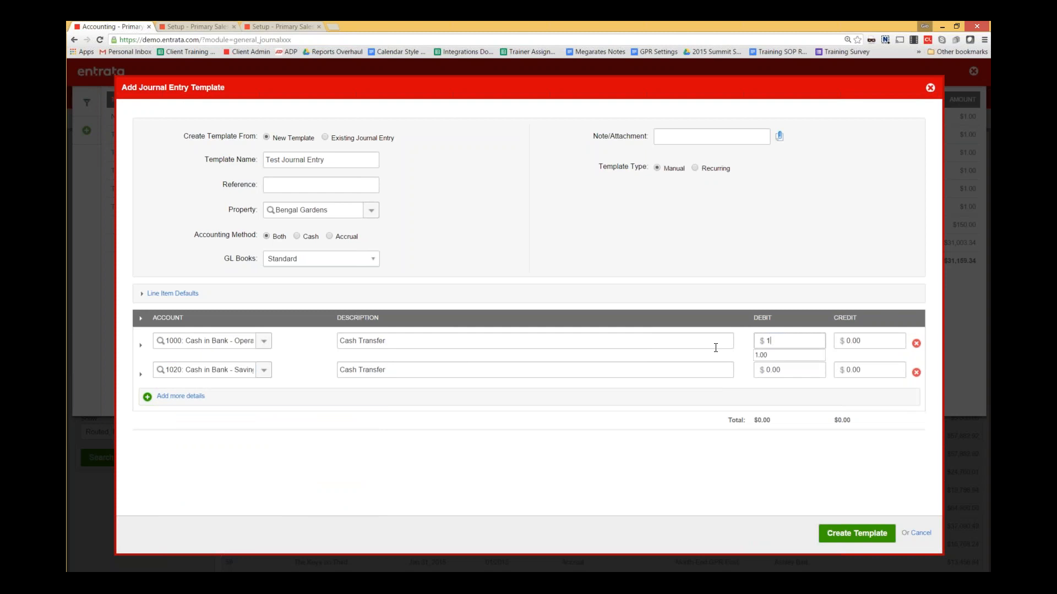
left_click(872, 370)
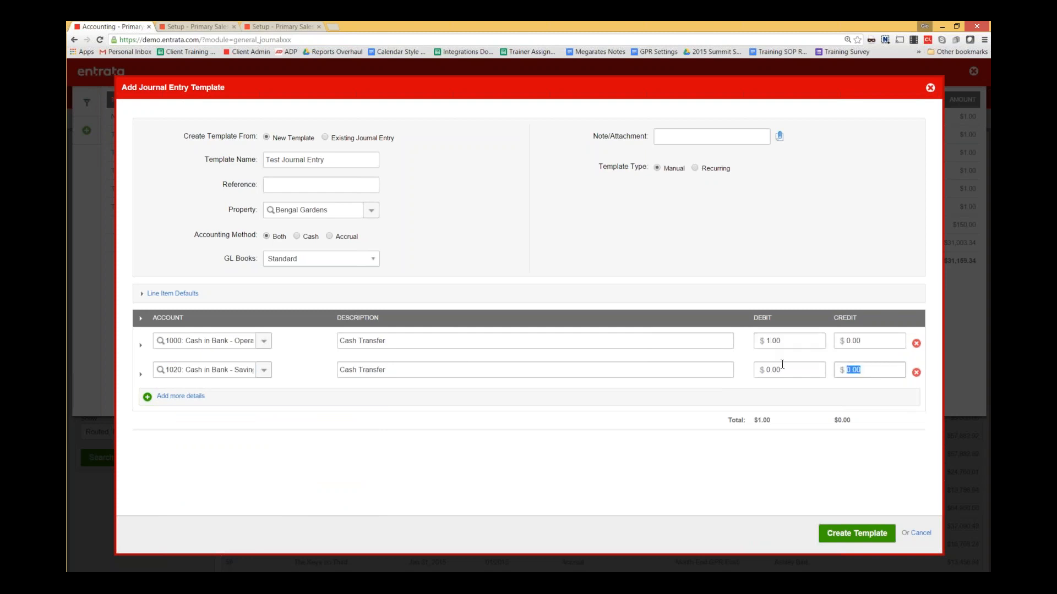
type("1")
left_click(767, 444)
- Rename the template to 'Test Journal Entry 2' and create it
left_click(878, 523)
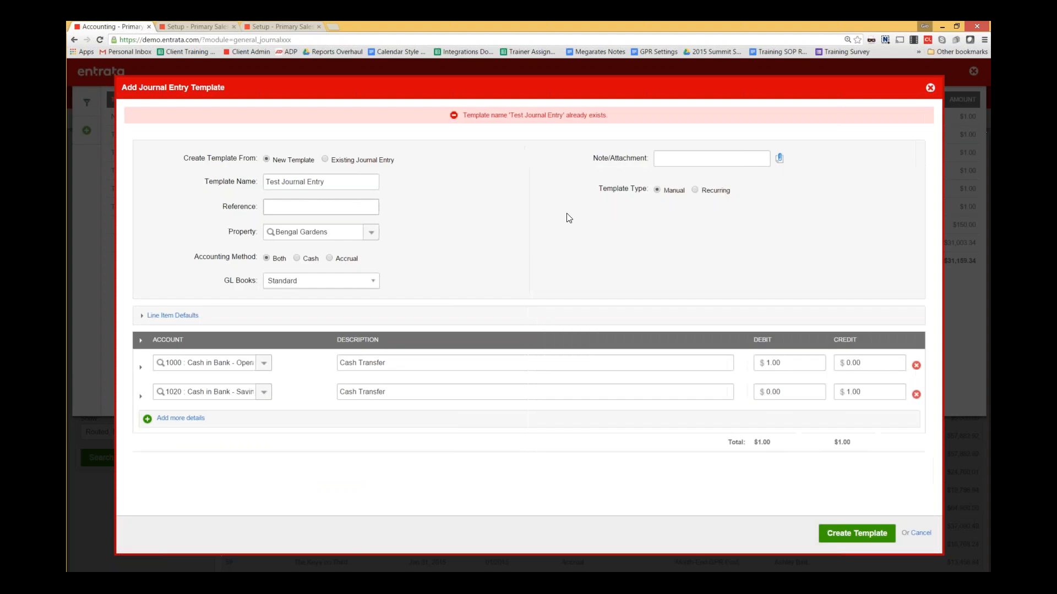
left_click(351, 186)
type("2")
left_click(853, 531)
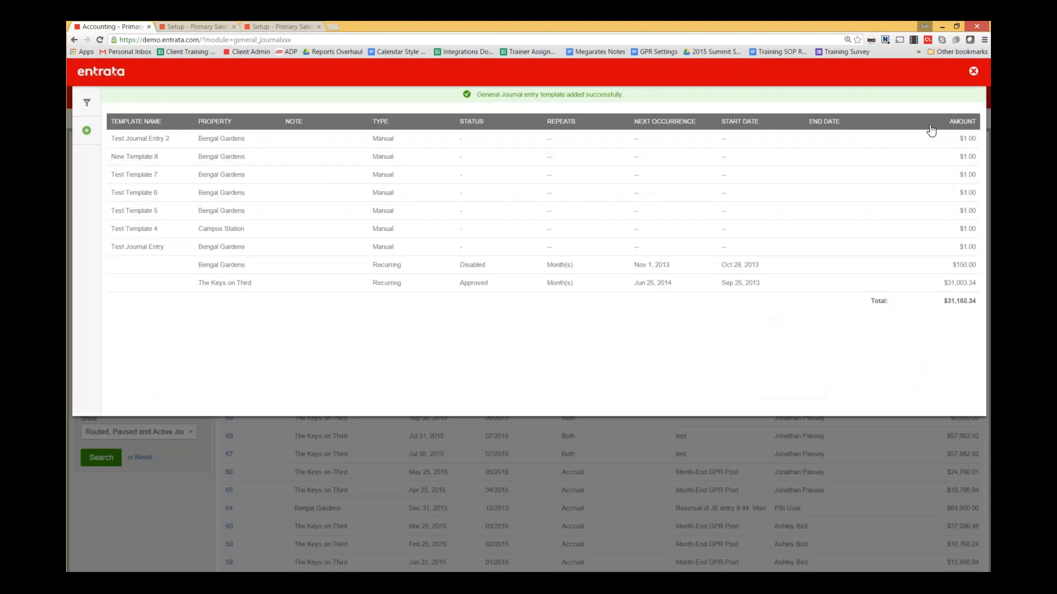
- Add a new journal entry and apply the Test Journal Entry 2 template to it
left_click(973, 71)
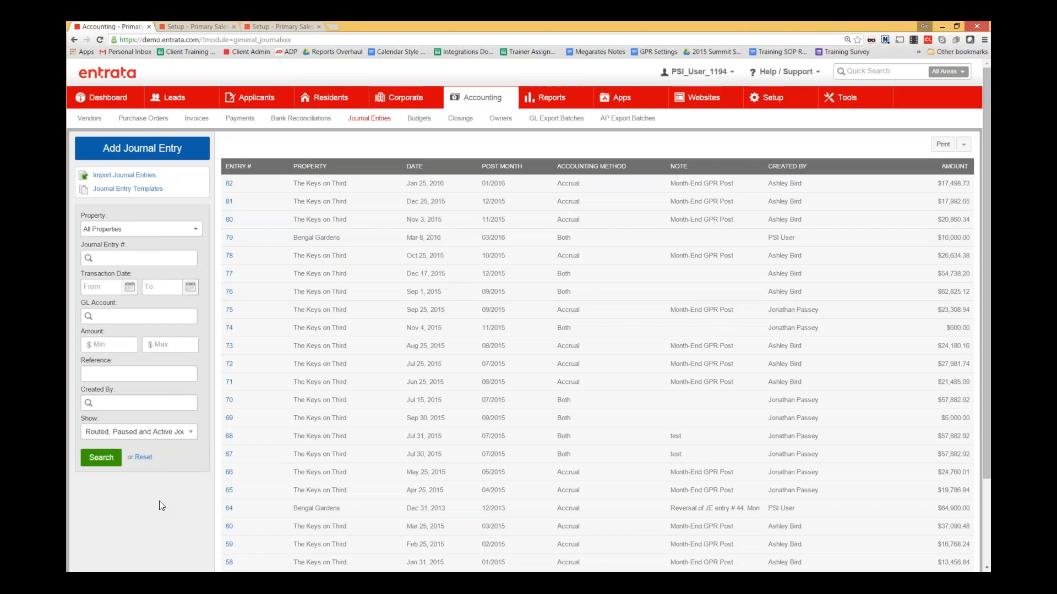
left_click(142, 148)
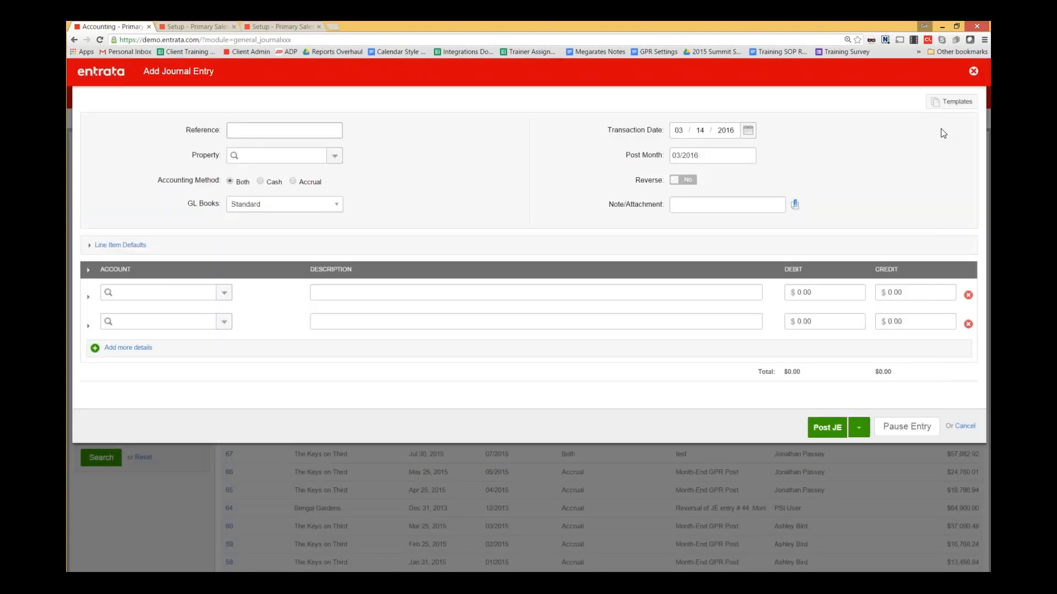
left_click(962, 107)
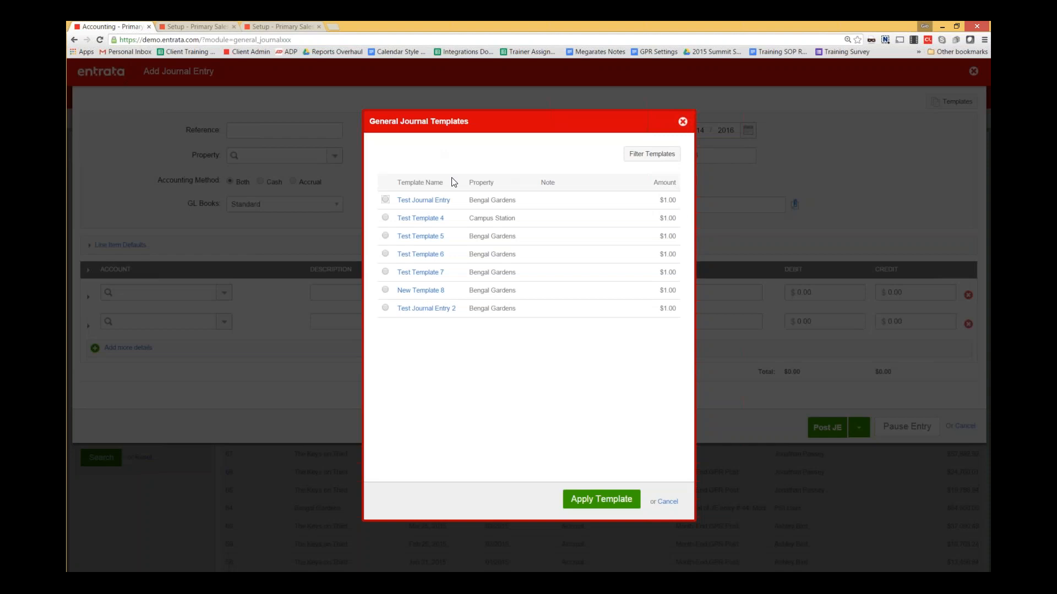
left_click(385, 199)
left_click(386, 309)
left_click(601, 499)
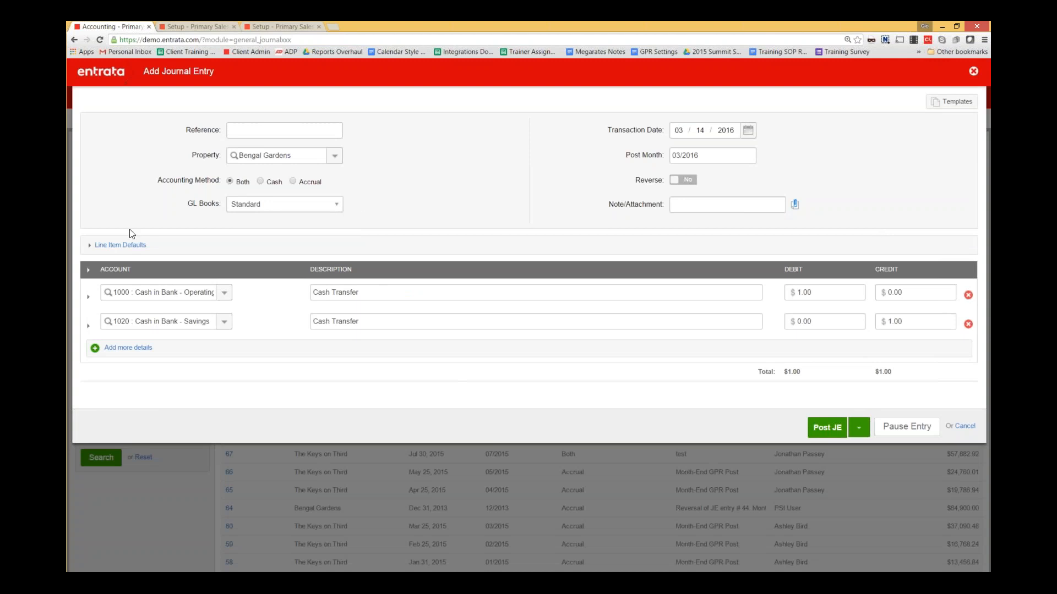
- Discard the prefilled journal entry, close the extra tab, and close route 234's Add Rule form
left_click(89, 247)
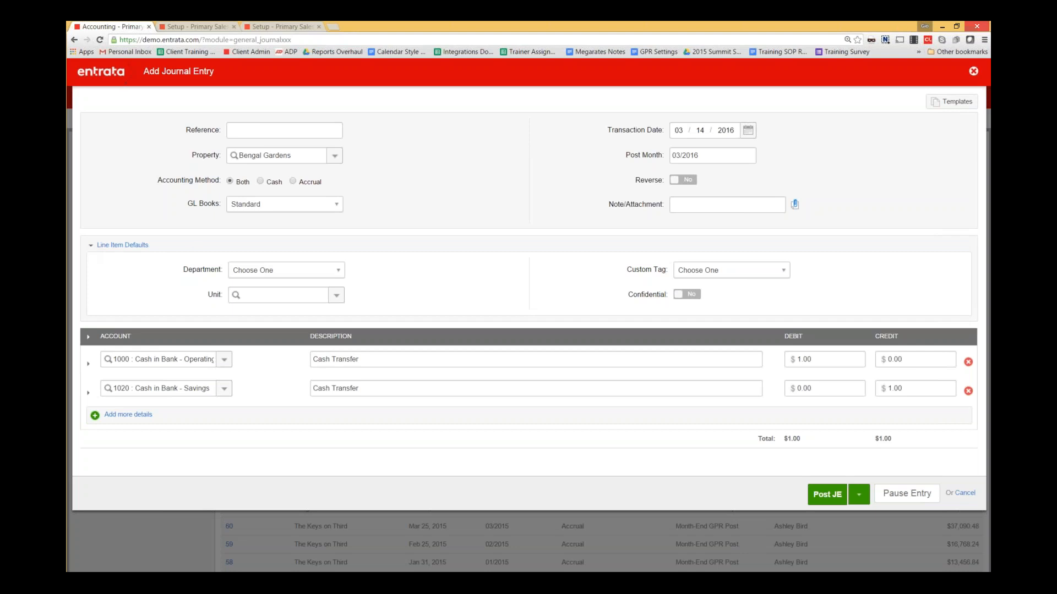
left_click(974, 72)
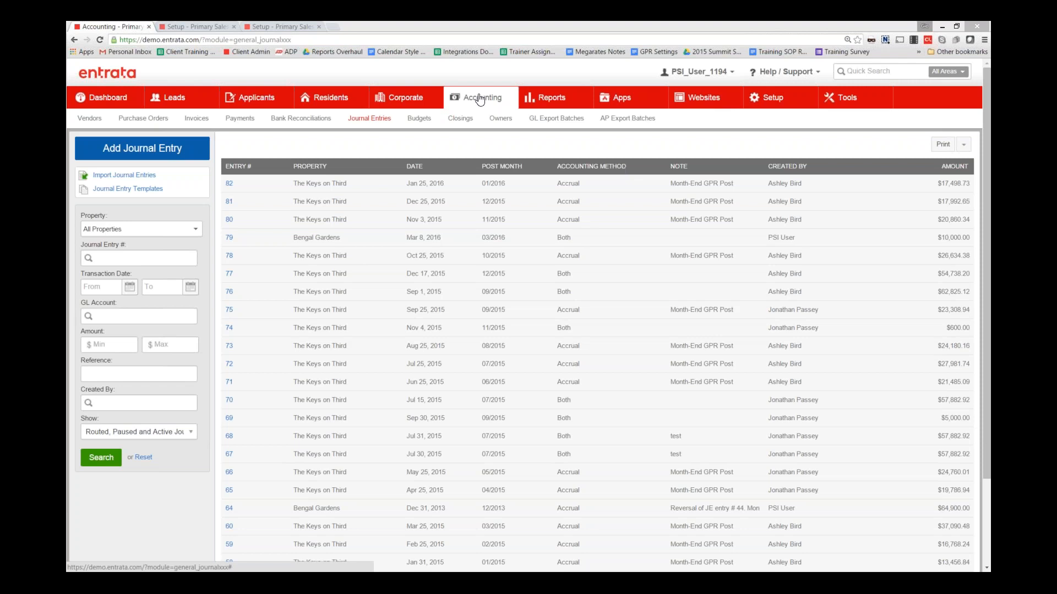
left_click(318, 26)
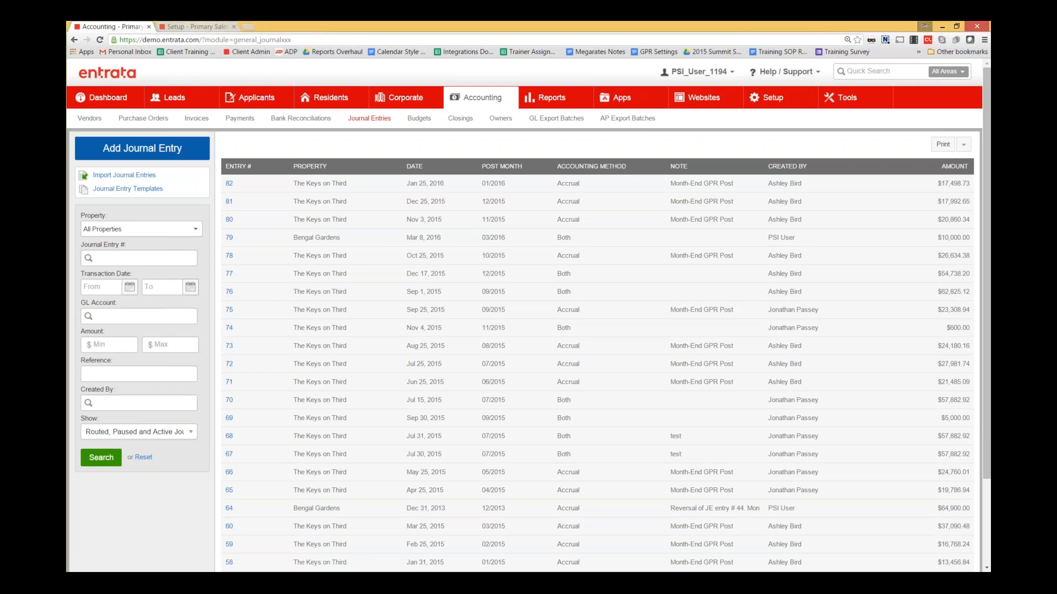
left_click(196, 27)
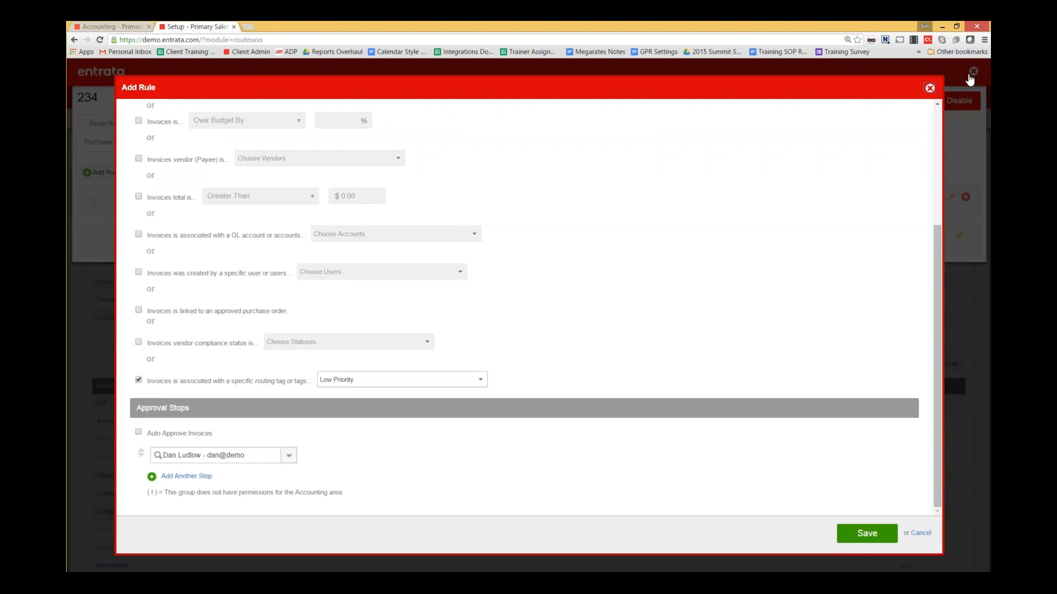
left_click(930, 87)
left_click(973, 71)
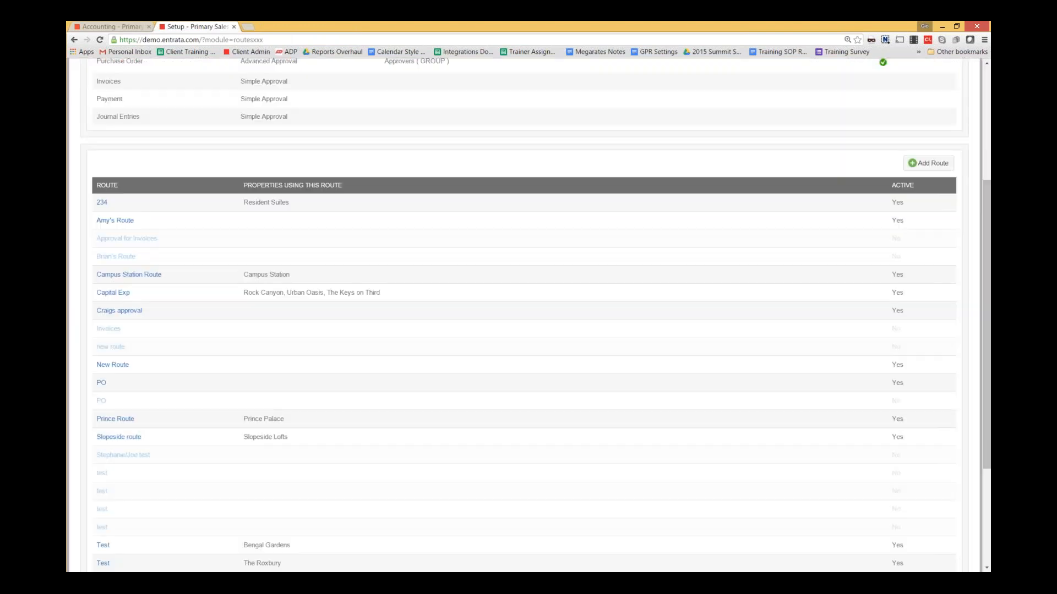
scroll(886, 214, "up", 4)
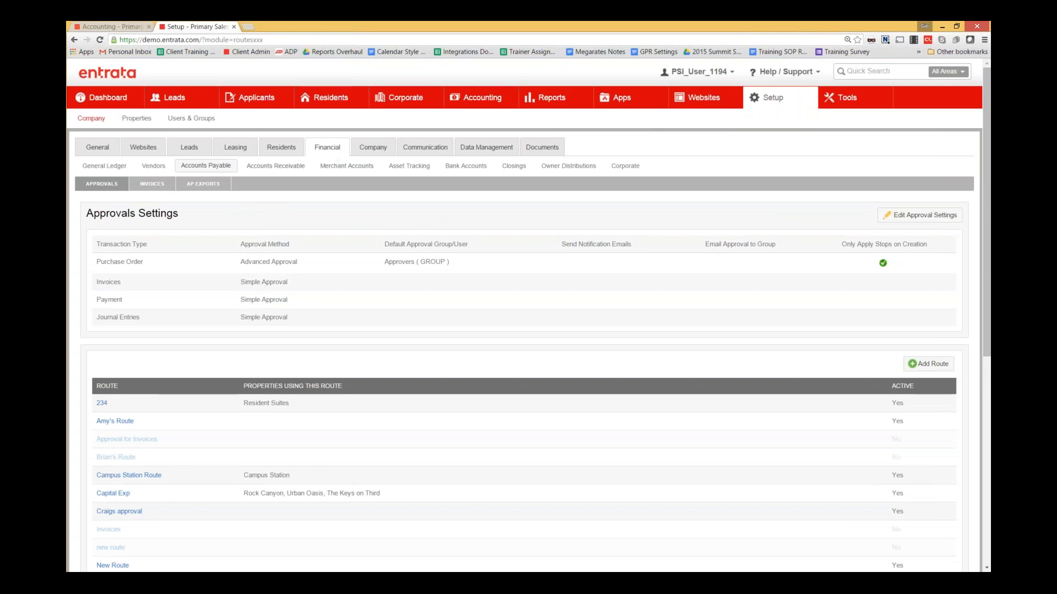
- Open the Master GL Tree from General Ledger > GL Trees
left_click(110, 167)
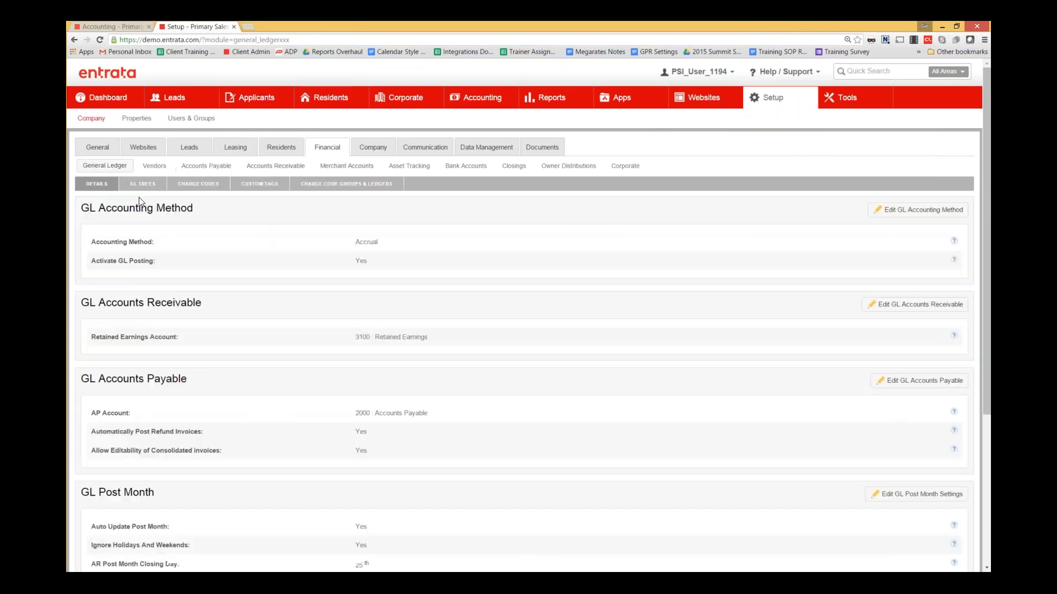
left_click(143, 184)
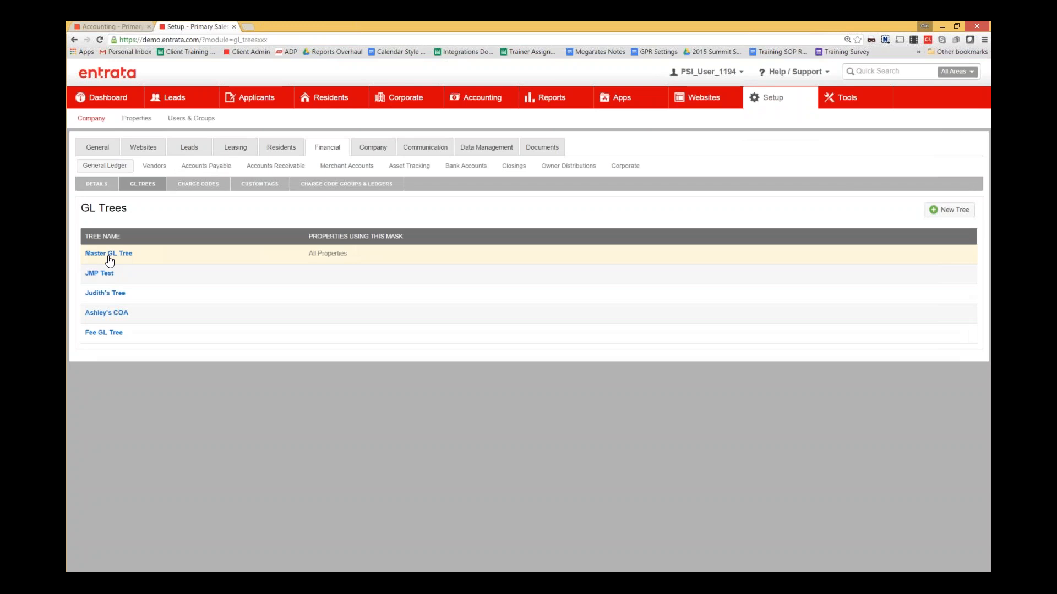
left_click(255, 261)
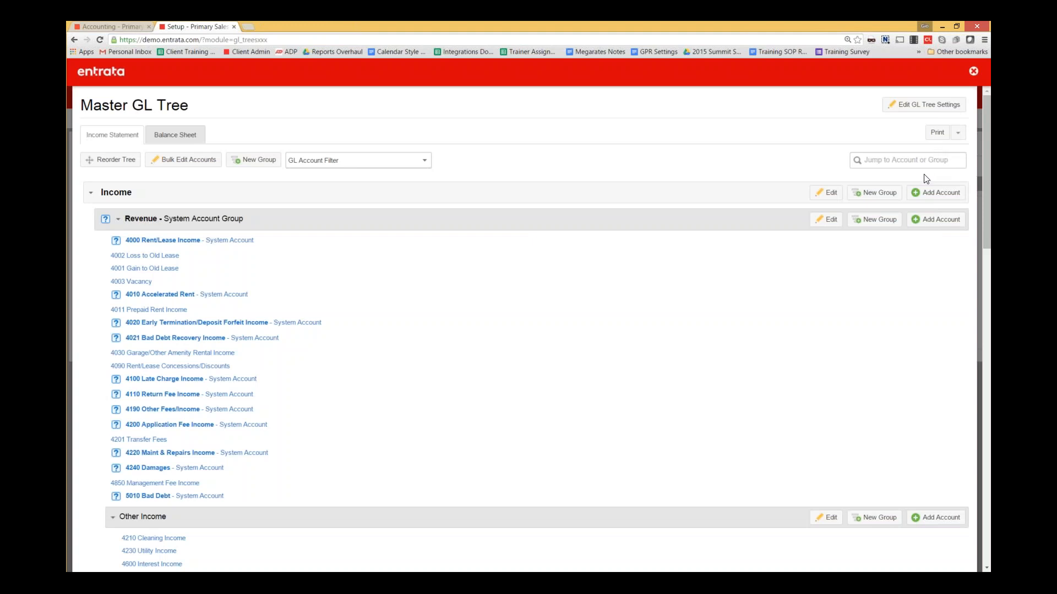
scroll(326, 250, "down", 6)
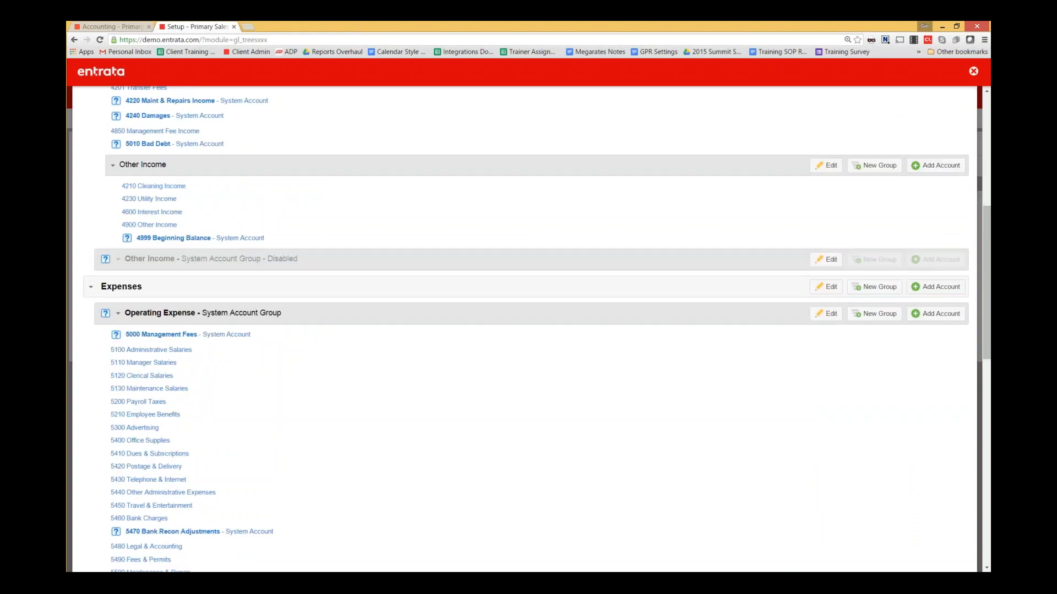
- Review 5300 Advertising's Restrict AP and JE posting toggles, then close it without saving
left_click(148, 428)
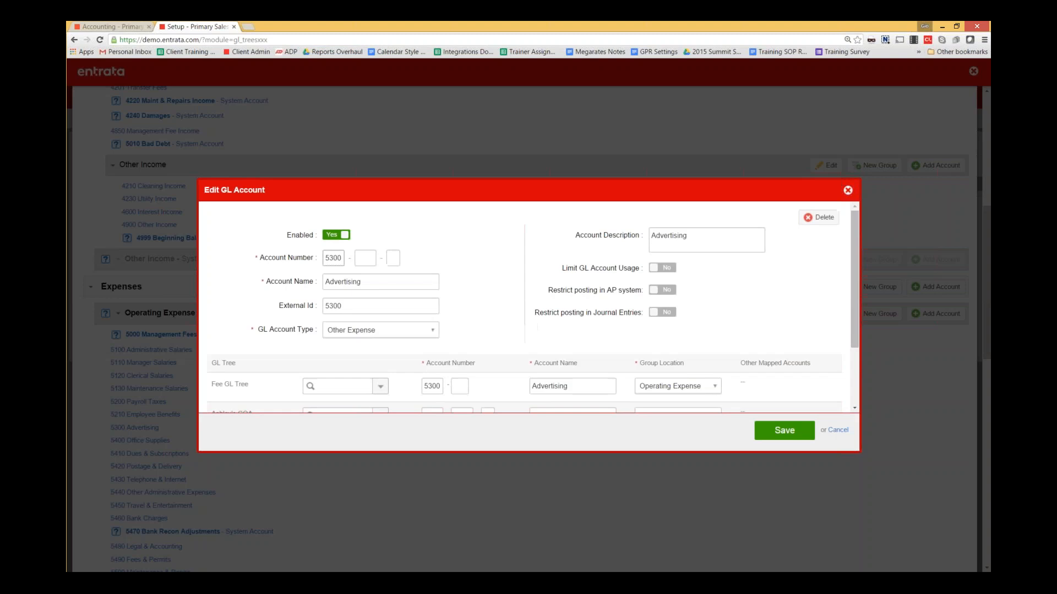
left_click_drag(547, 290, 643, 292)
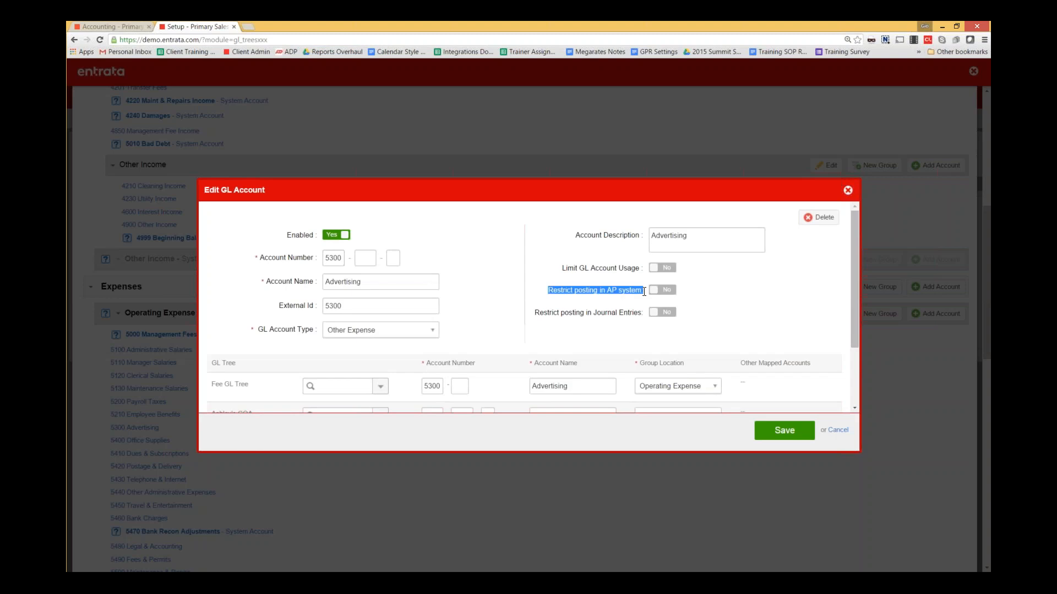
left_click_drag(536, 311, 645, 312)
left_click(618, 300)
left_click_drag(535, 312, 643, 312)
left_click(632, 347)
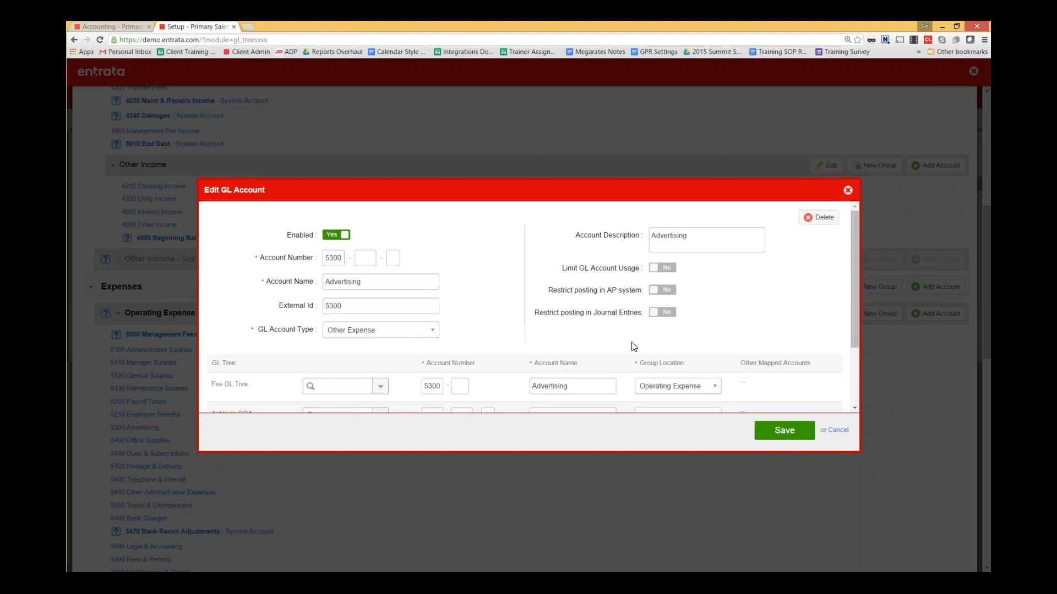
left_click(668, 292)
left_click(669, 315)
left_click(847, 190)
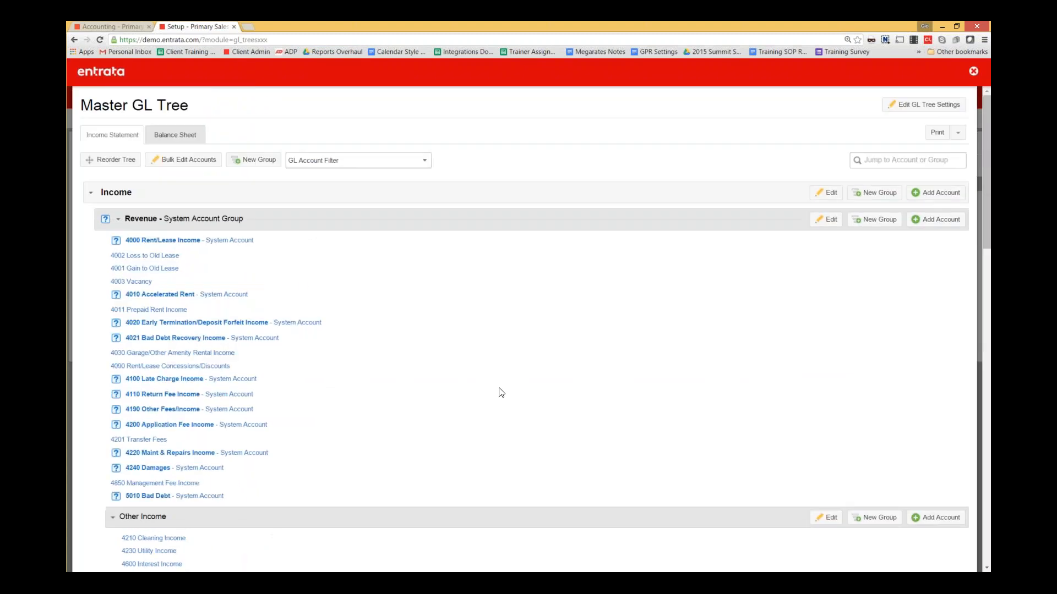
- In Bulk Edit, set Restrict AP and Restrict JE to Yes for 4010 Accelerated Rent, then close the Master GL Tree
left_click(200, 162)
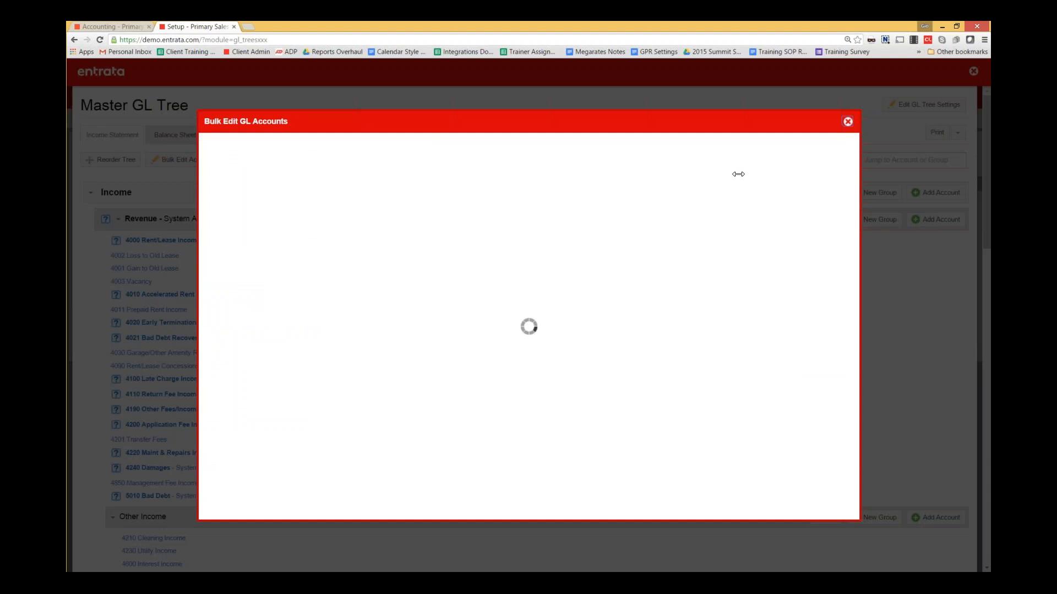
left_click(699, 192)
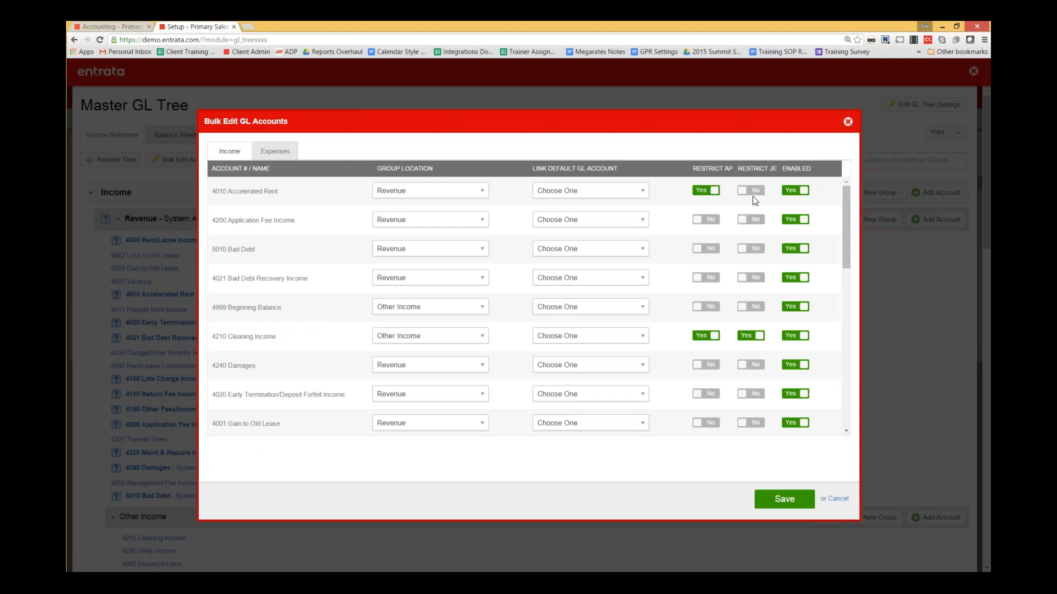
left_click(751, 191)
scroll(775, 214, "down", 5)
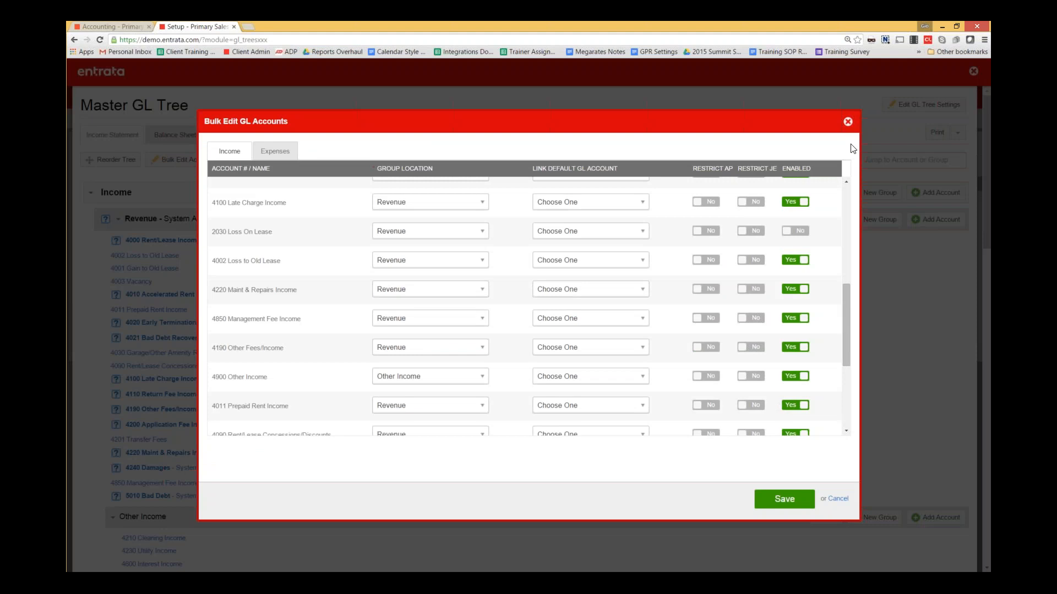
left_click(848, 121)
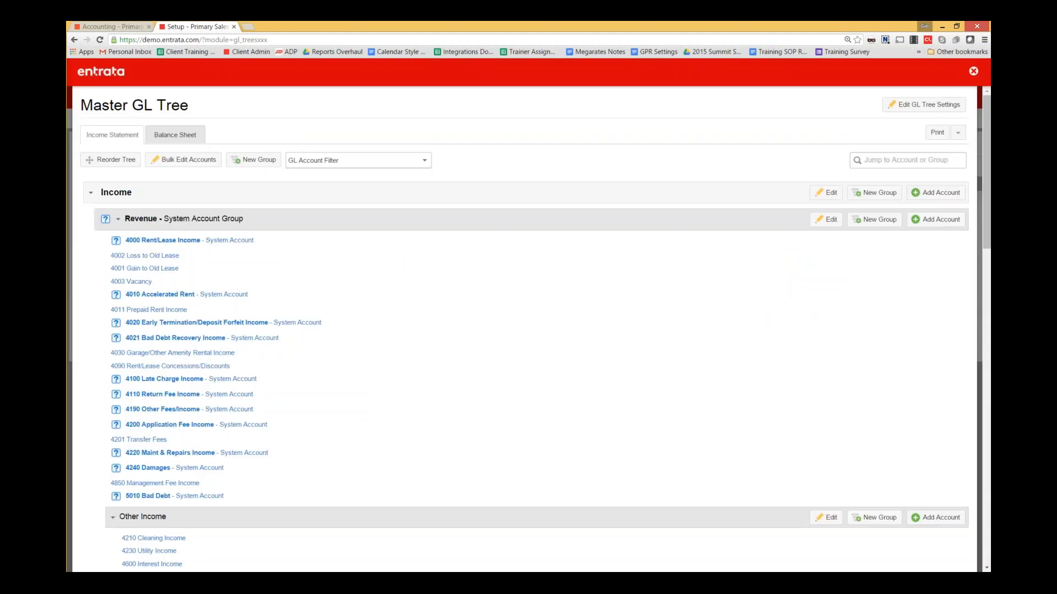
left_click(973, 71)
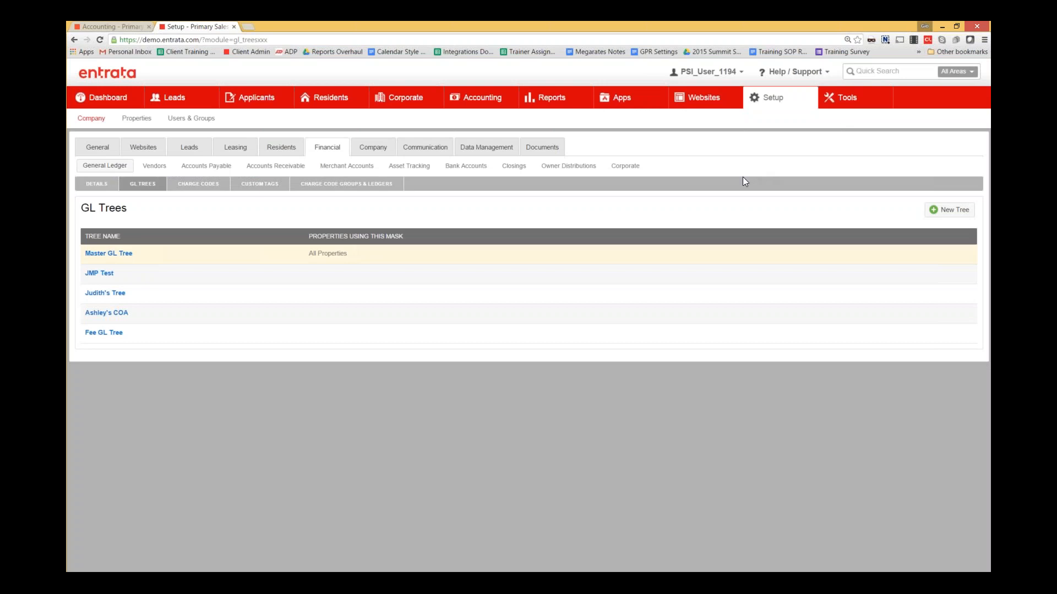
- Open the first user in Users & Groups and show their Accounting permissions
mouse_move(773, 99)
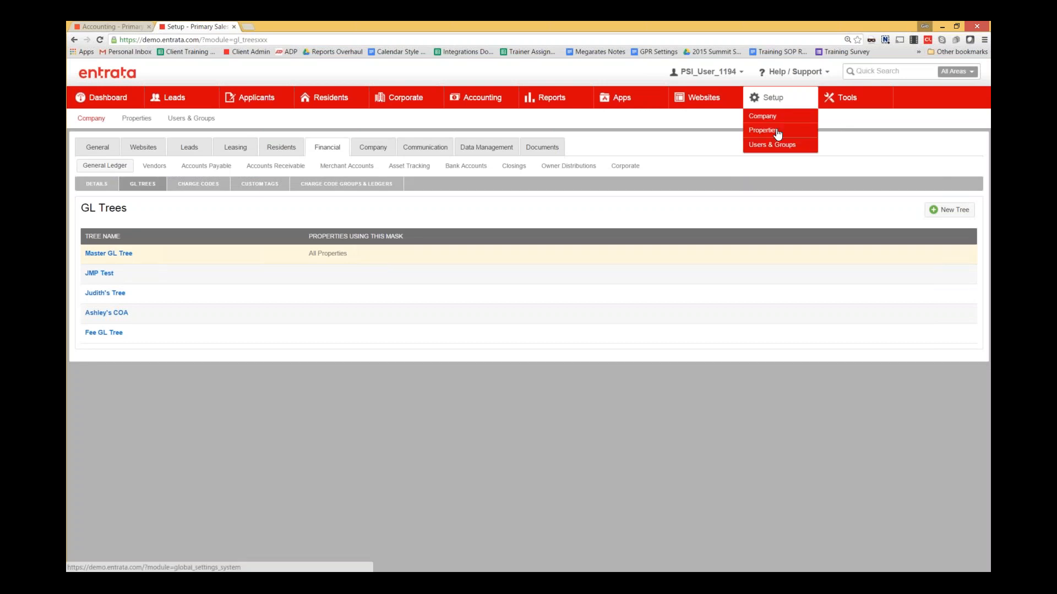
left_click(776, 146)
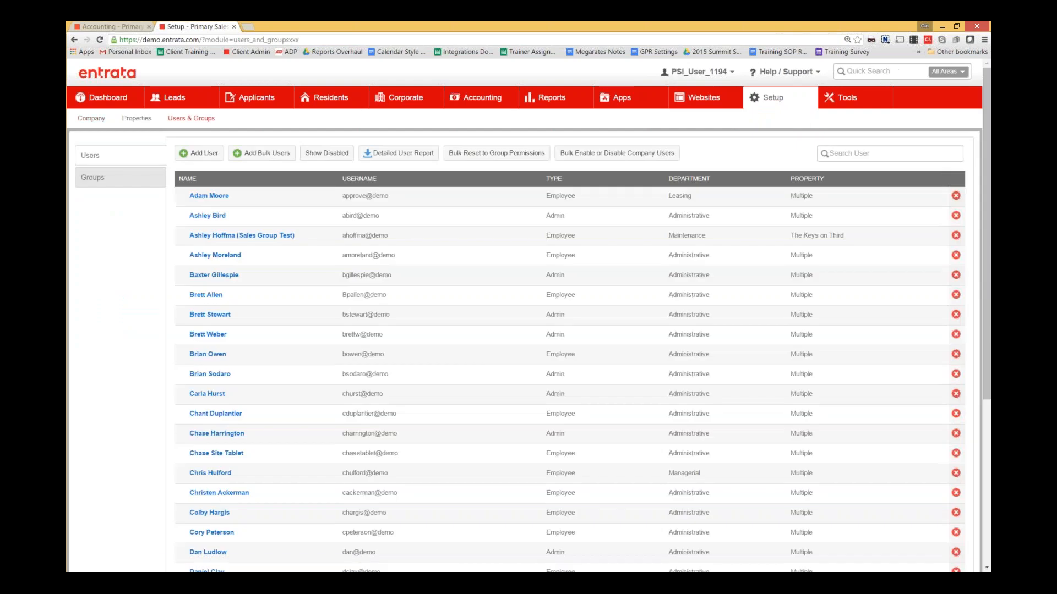
left_click(227, 200)
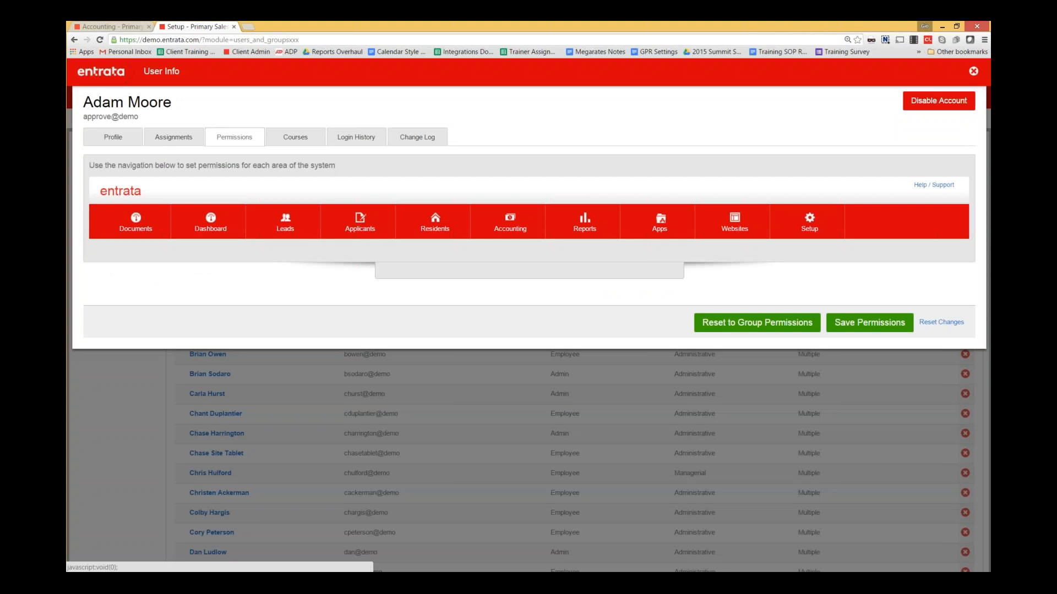
left_click(472, 229)
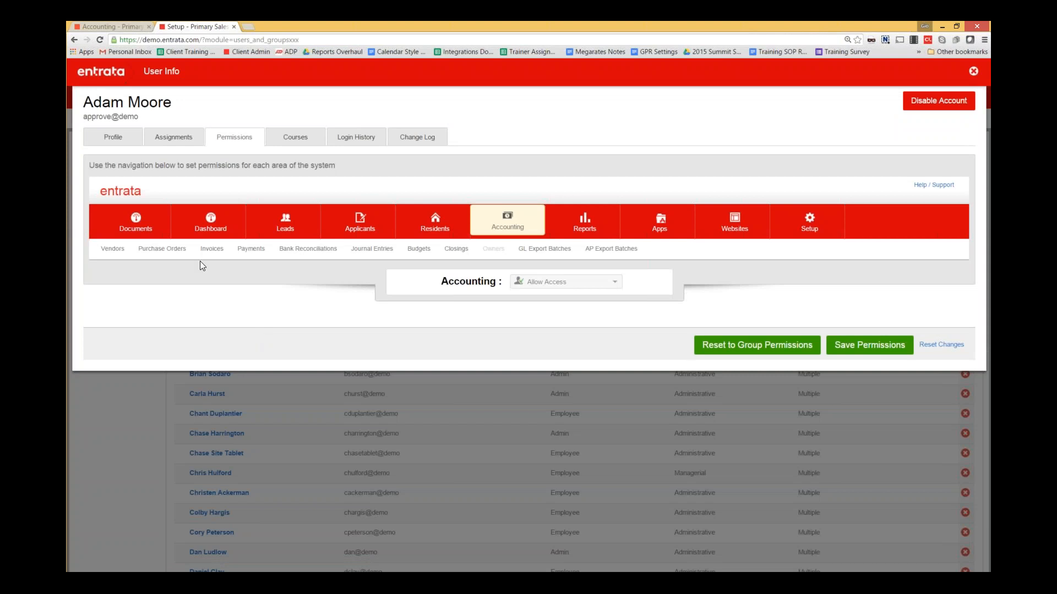
- Review the Purchase Orders permission for posting to restricted GL accounts, leaving it unchanged
left_click(165, 249)
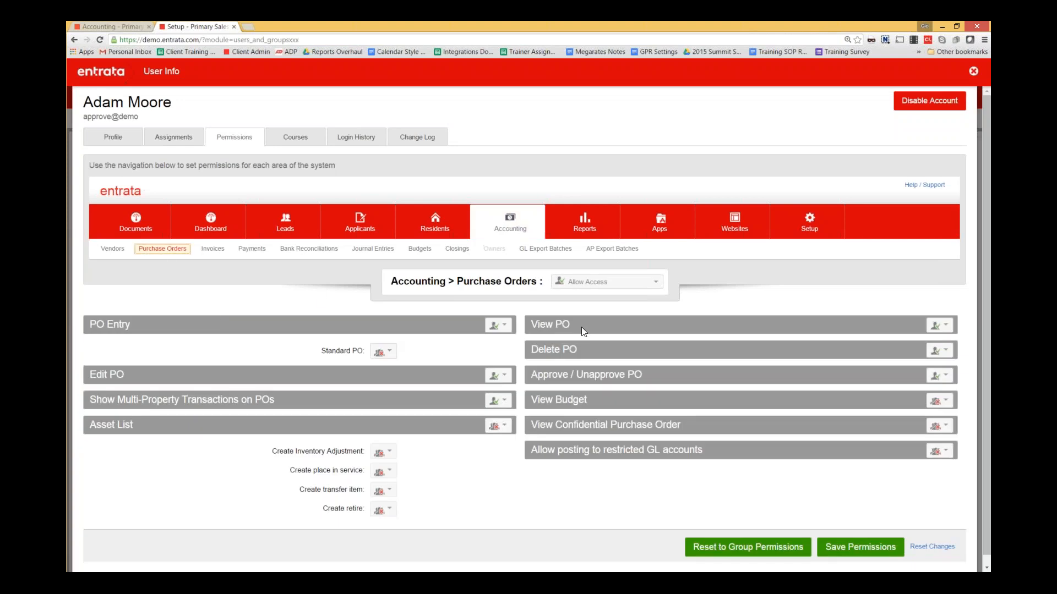
scroll(594, 347, "down", 1)
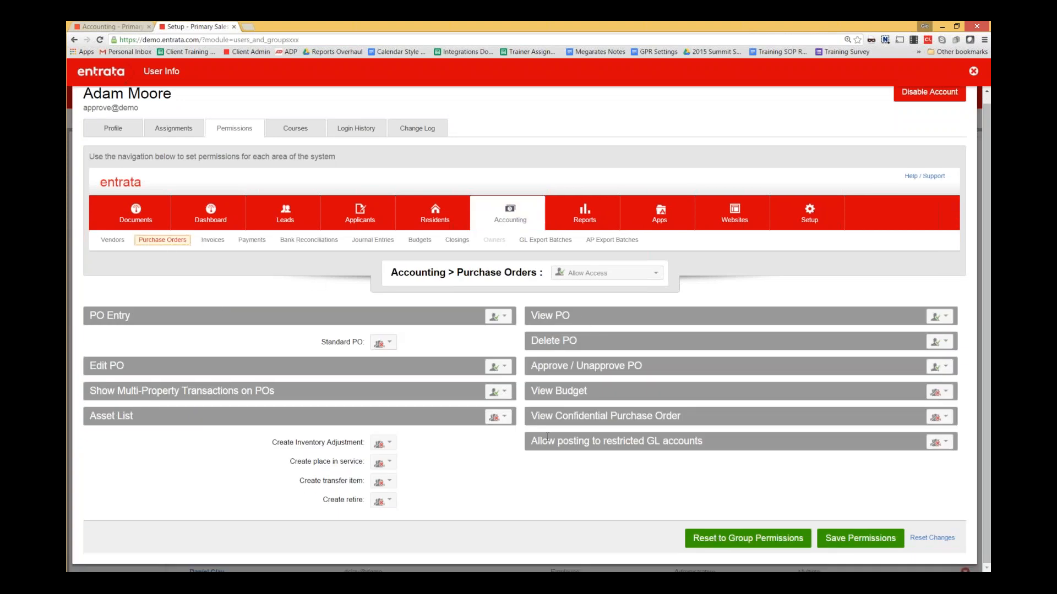
left_click_drag(530, 441, 704, 441)
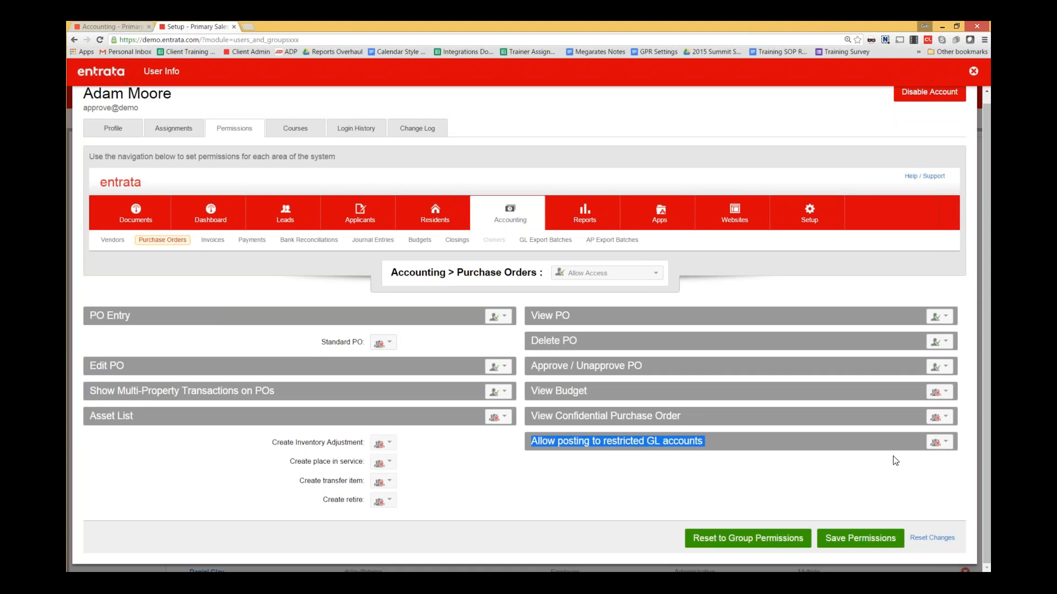
left_click(946, 441)
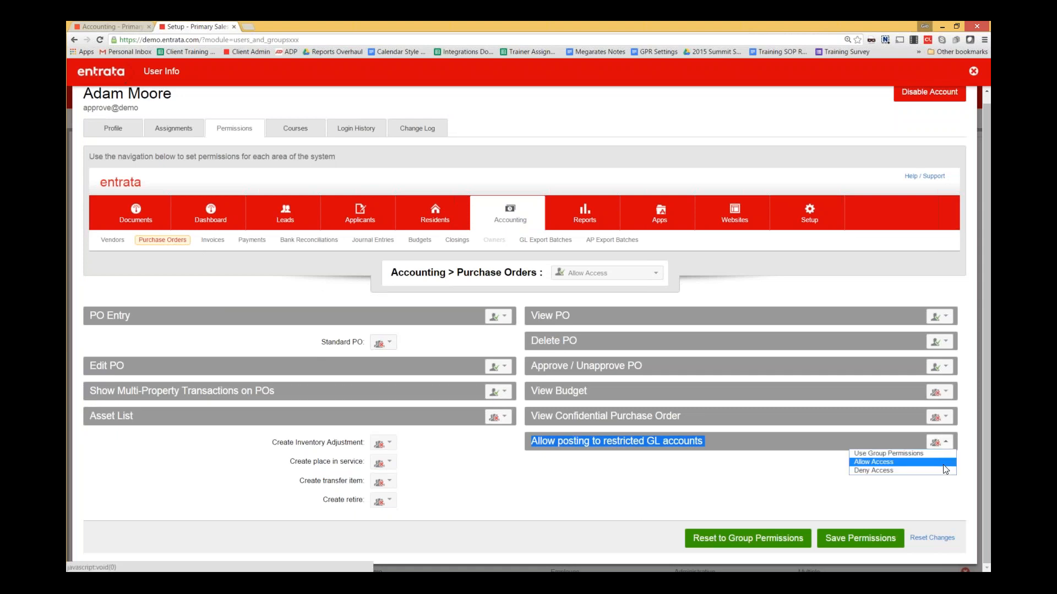
left_click(943, 469)
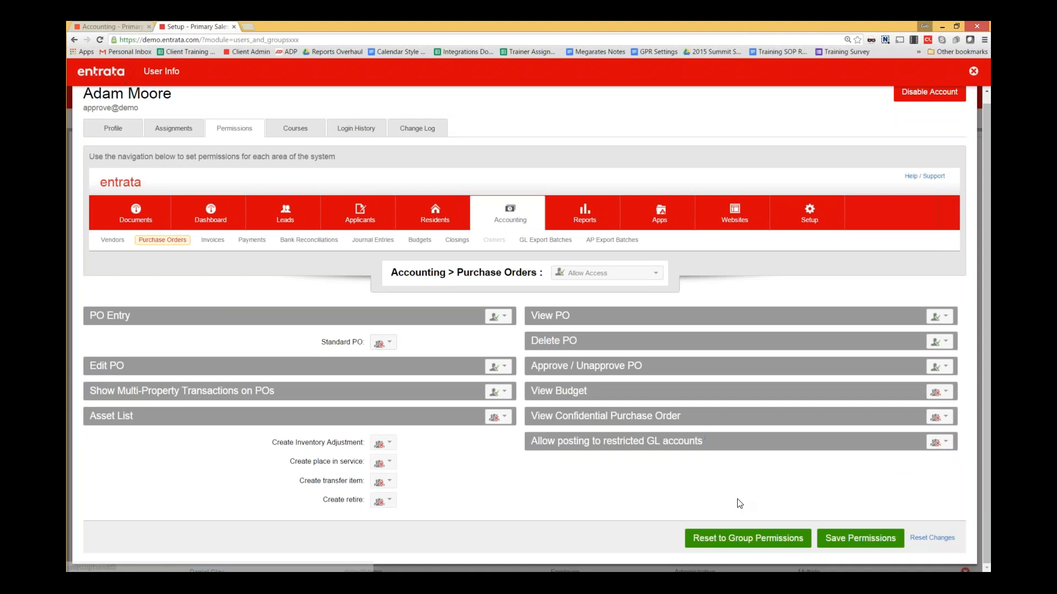
- Review the restricted GL posting permission on the Invoices and Journal Entries sub-tabs
left_click(216, 242)
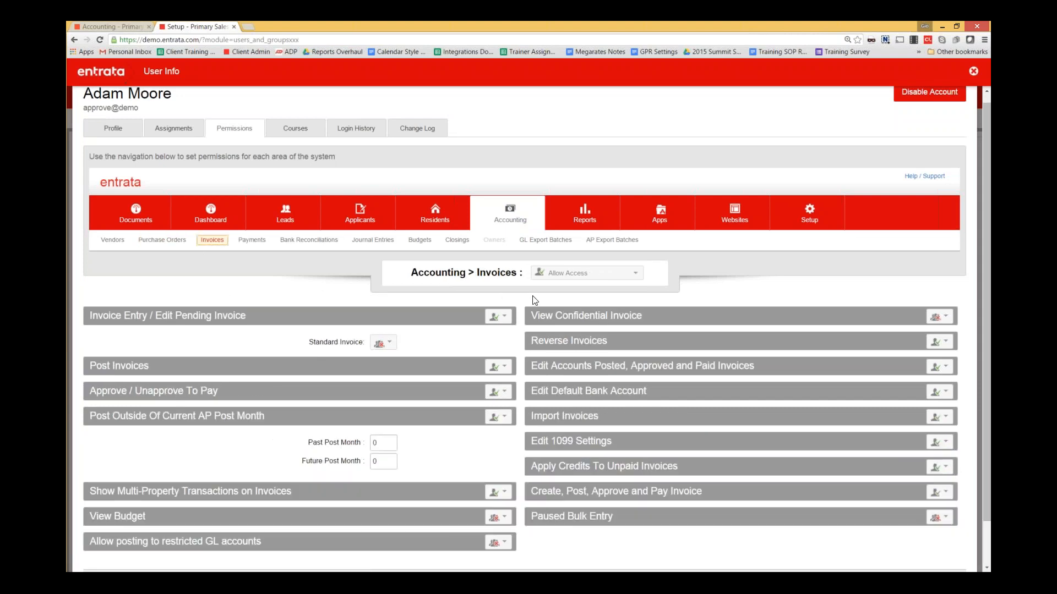
scroll(532, 300, "down", 1)
left_click_drag(89, 493, 148, 493)
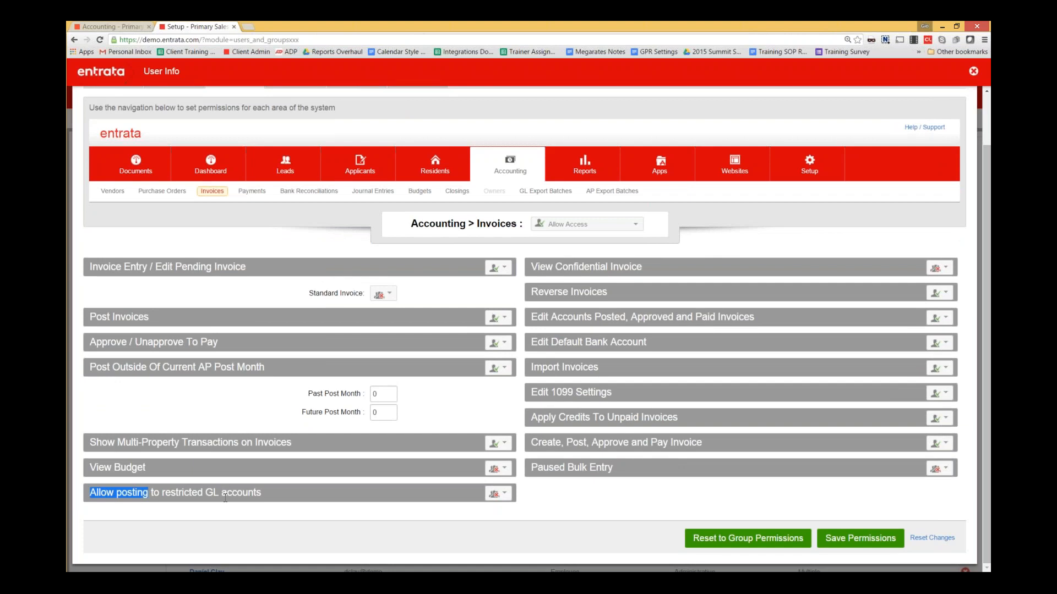
left_click_drag(225, 497, 262, 494)
left_click(299, 272)
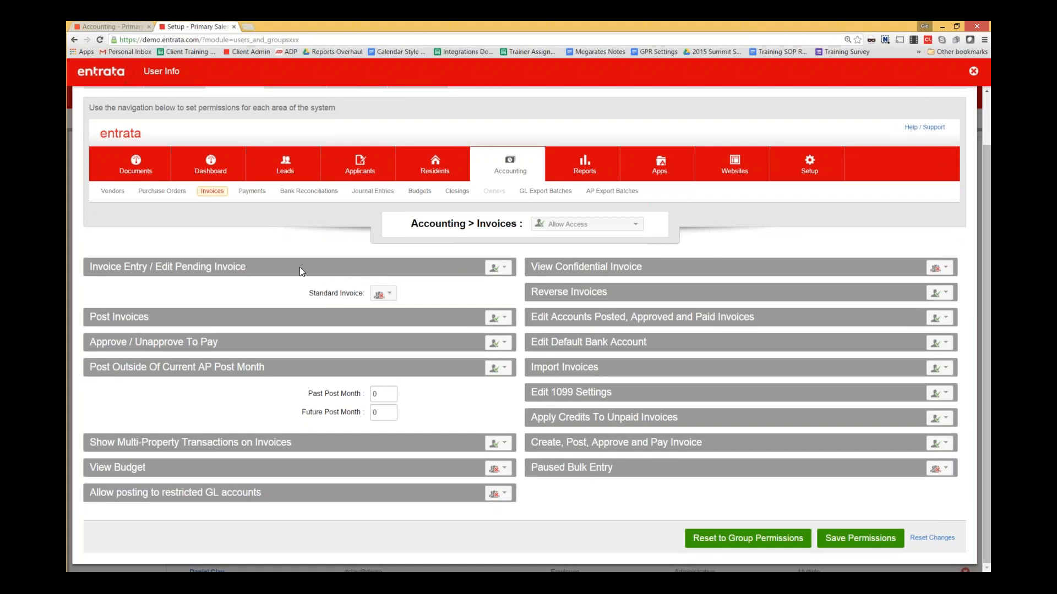
left_click(372, 191)
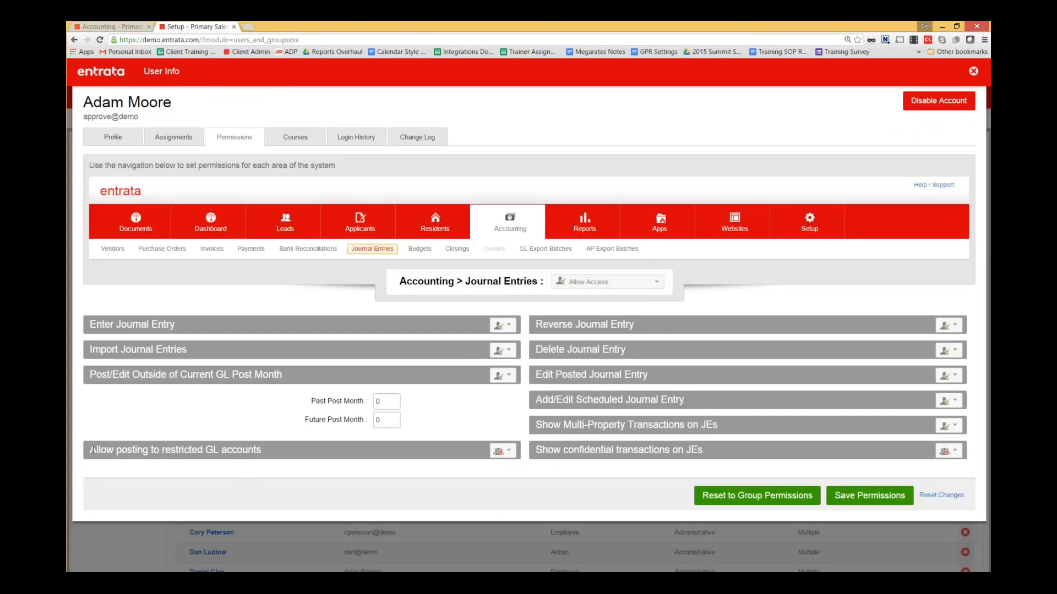
left_click_drag(89, 450, 266, 453)
left_click(266, 454)
- Close the User Info overlay with Esc
key("Escape")
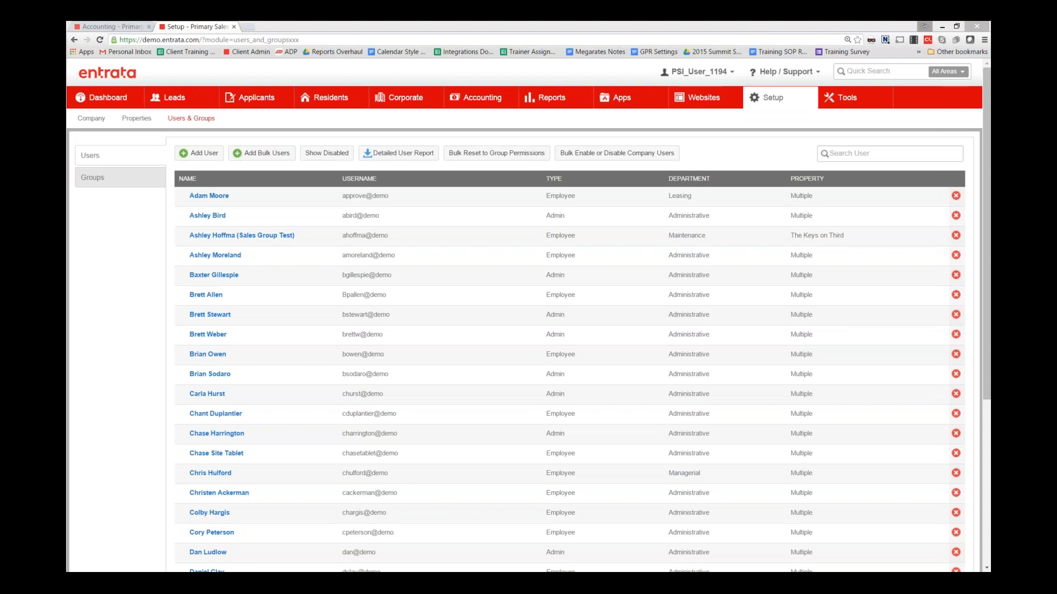
- Go to Setup > Financial > Bank Accounts and open BG Operating's check layout selection
left_click(783, 99)
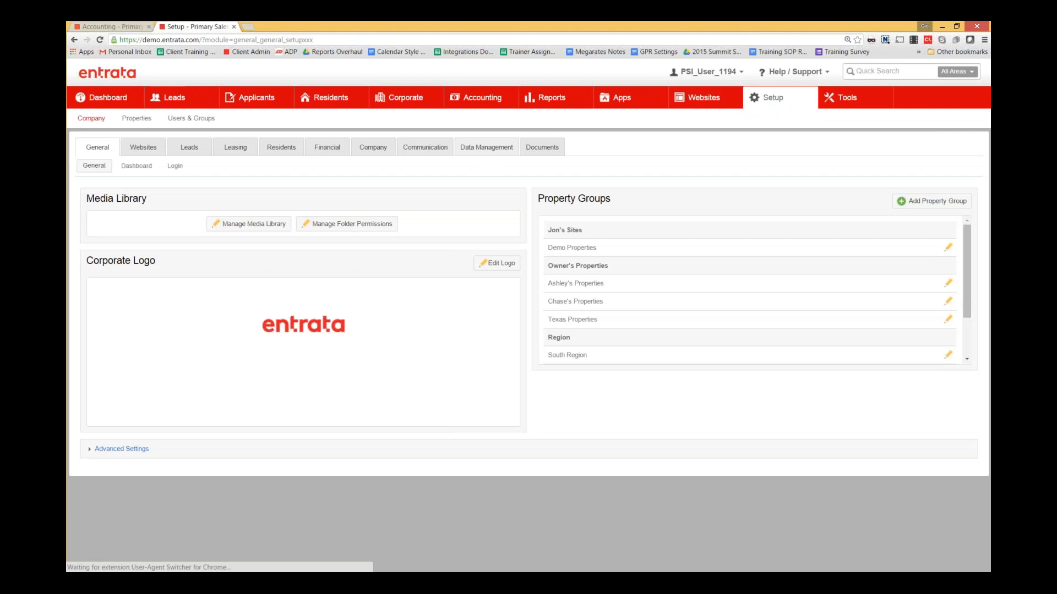
left_click(338, 148)
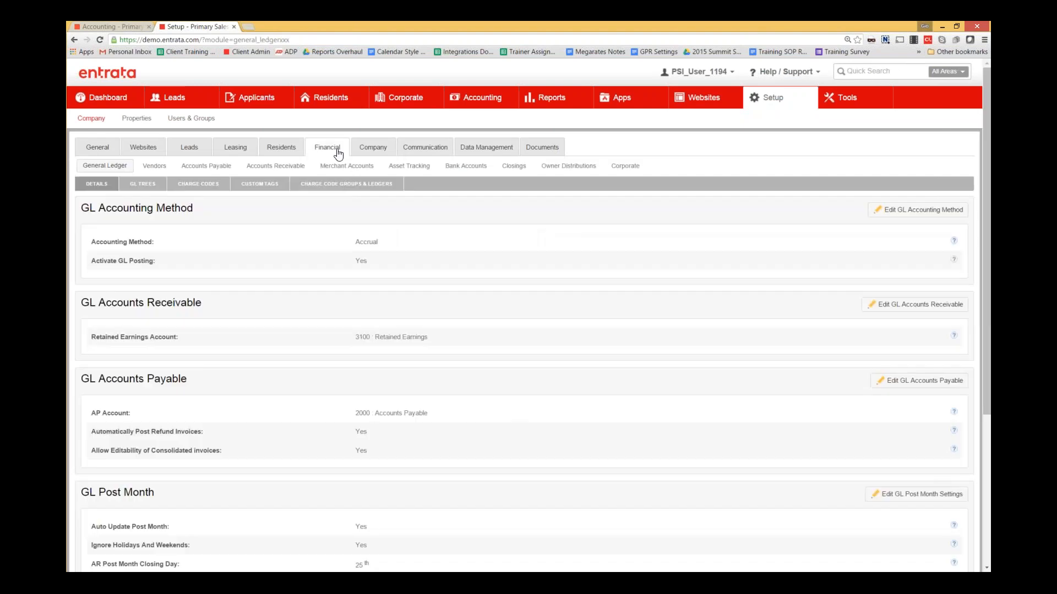
left_click(463, 167)
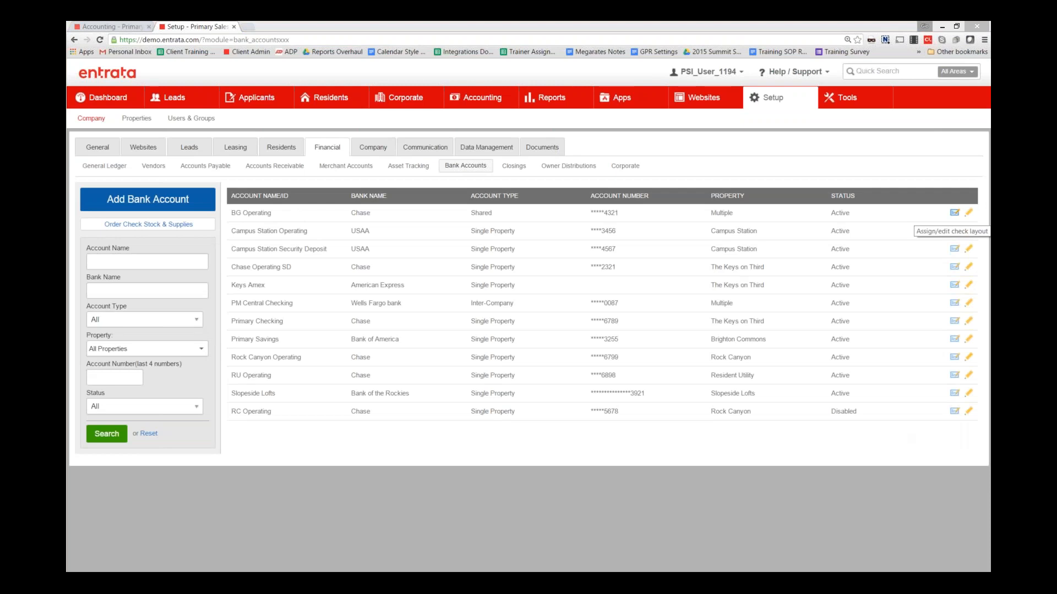
left_click(954, 213)
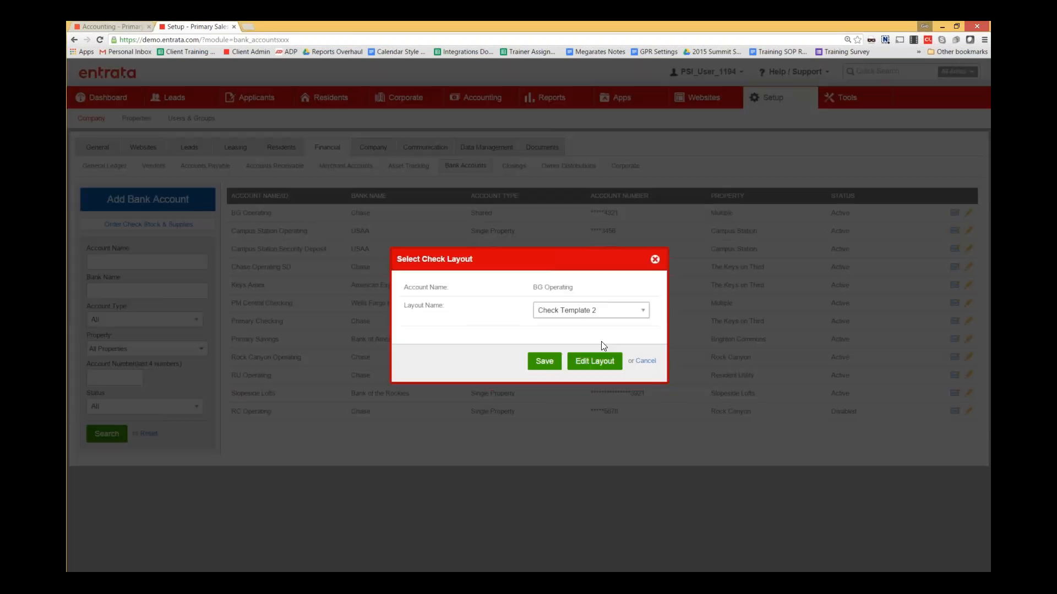
- Edit Check Template 2, enable the Check Memo field, and save the layout
left_click(595, 361)
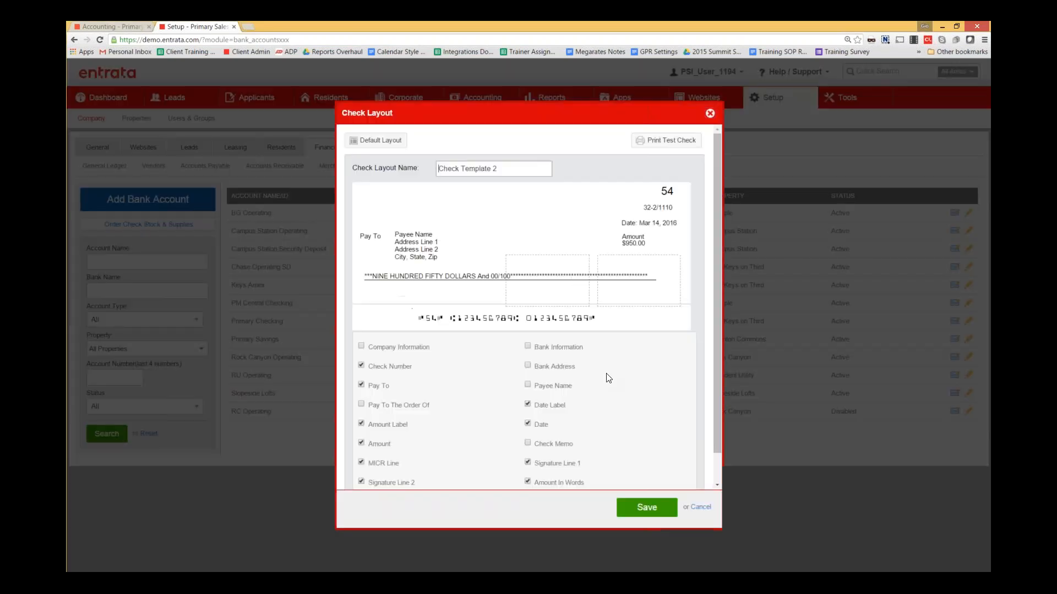
scroll(614, 383, "down", 1)
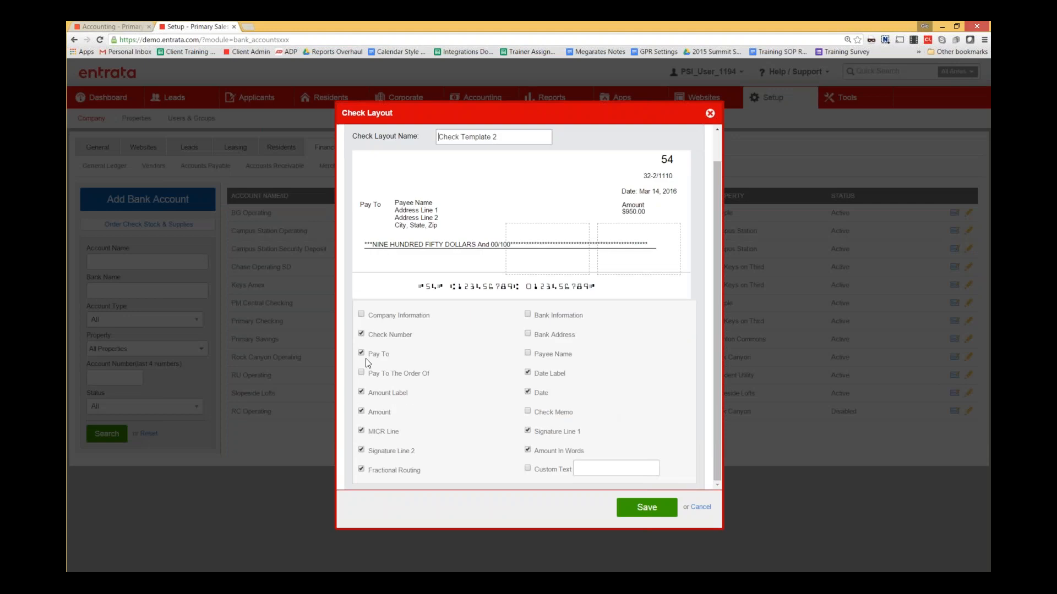
left_click(528, 411)
left_click(710, 115)
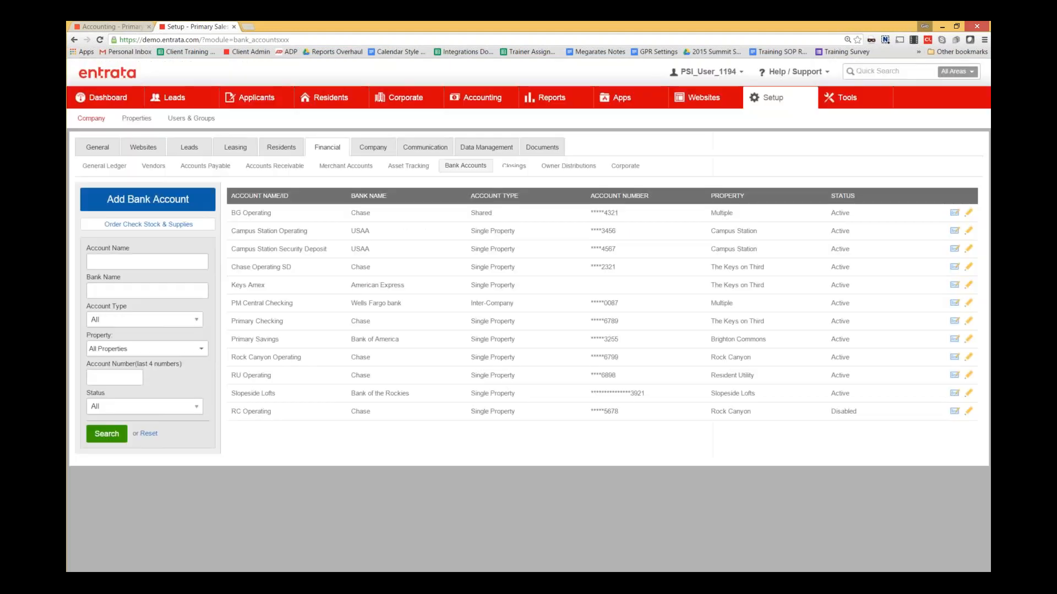